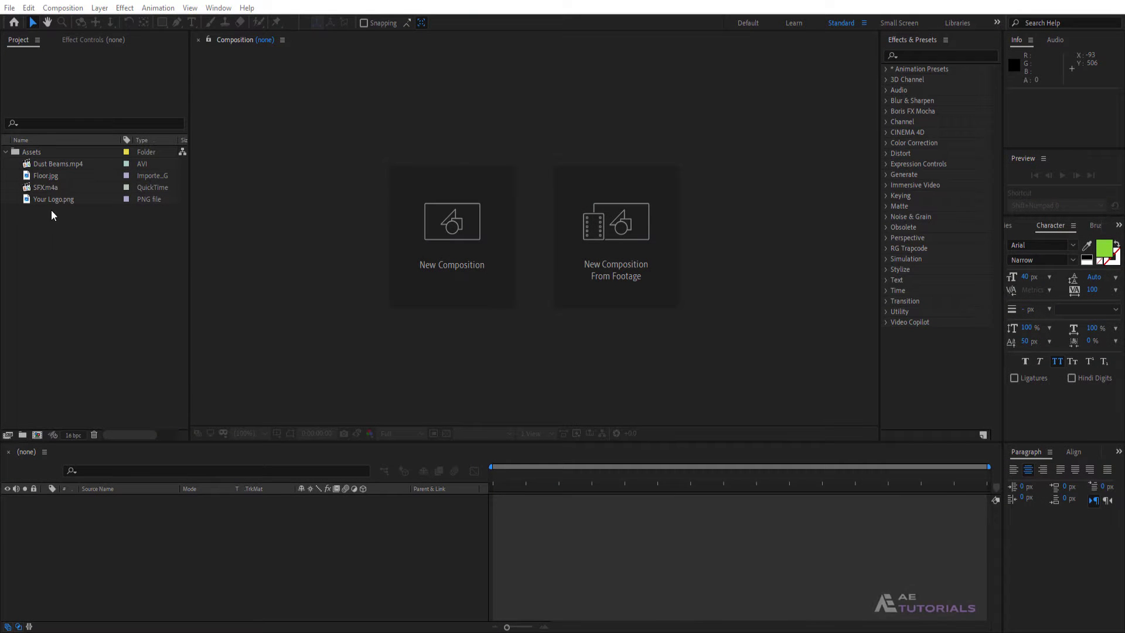
Create an 8-second HDTV 1080 29.97 composition named Your Logo
left_click(138, 238)
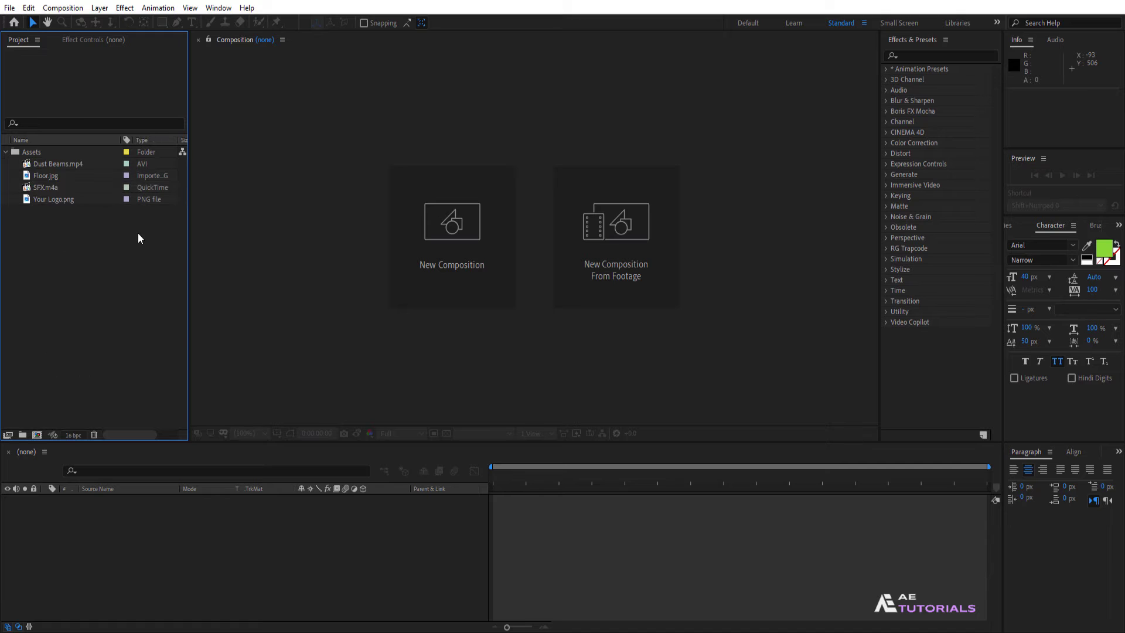
left_click(37, 435)
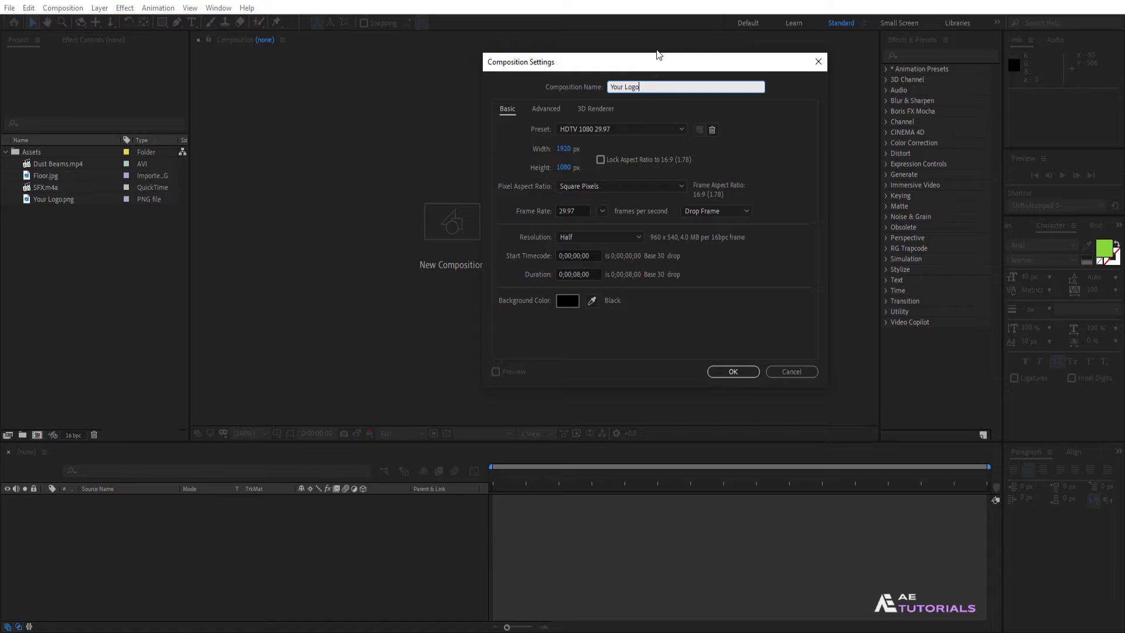
left_click(656, 128)
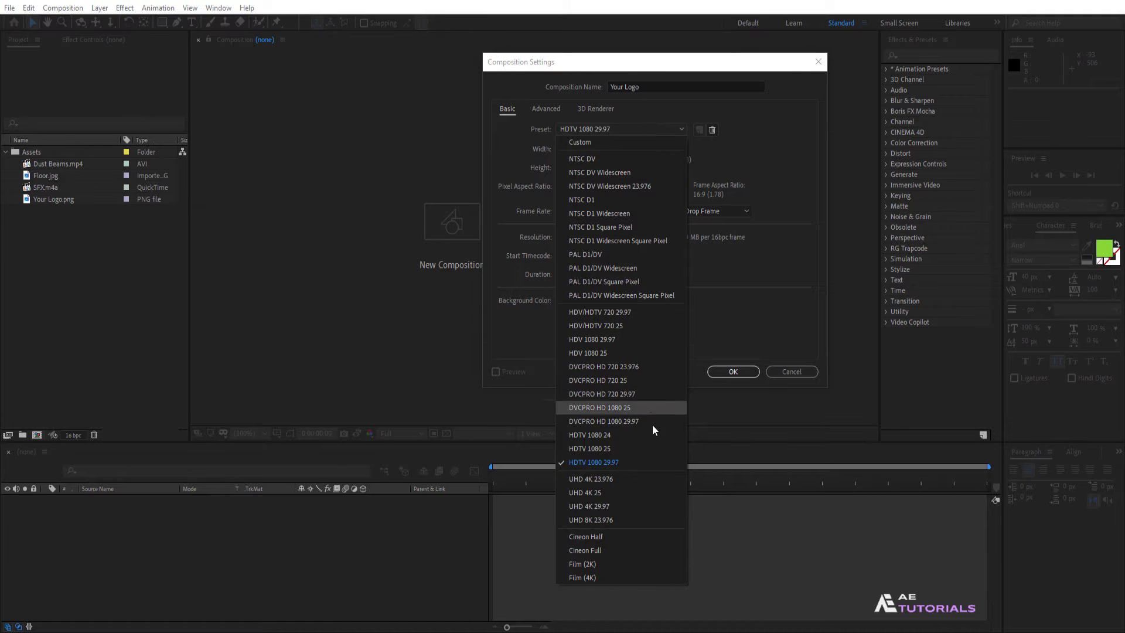
left_click(654, 460)
left_click(592, 274)
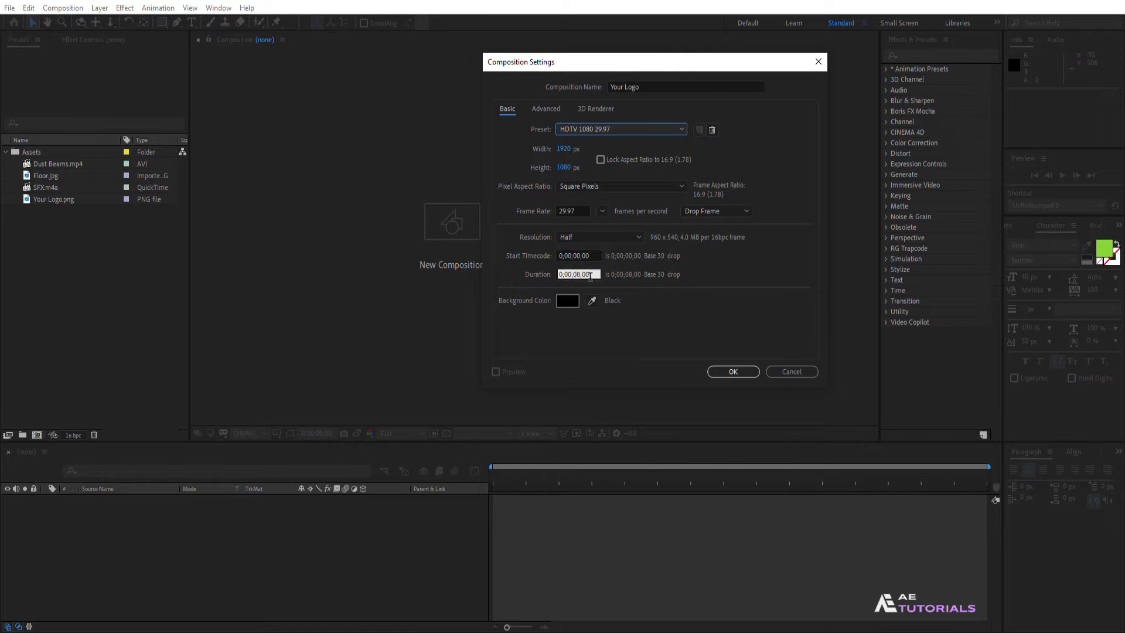
left_click_drag(591, 274, 578, 276)
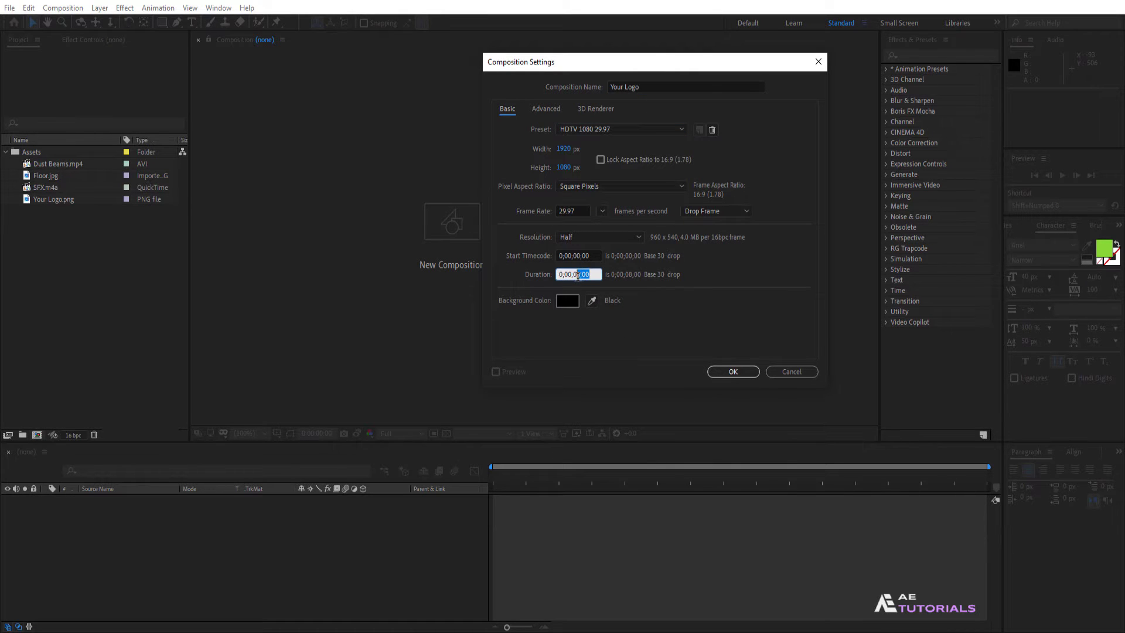
left_click(739, 374)
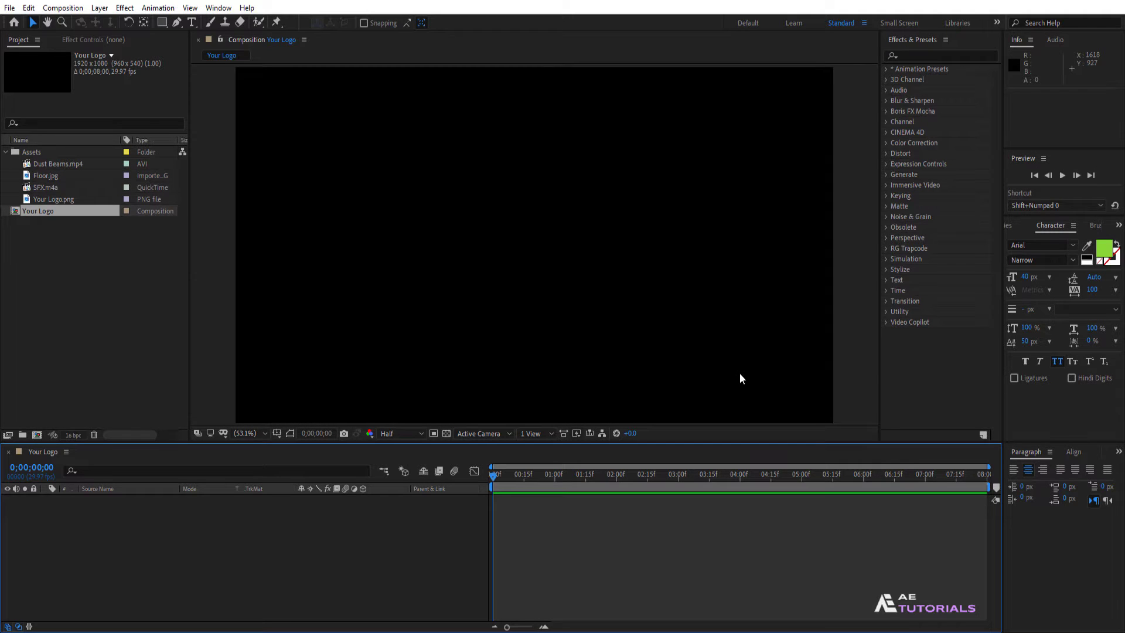
Add Your Logo.png to the composition and scale it to 50%
left_click_drag(68, 199, 118, 533)
key("s")
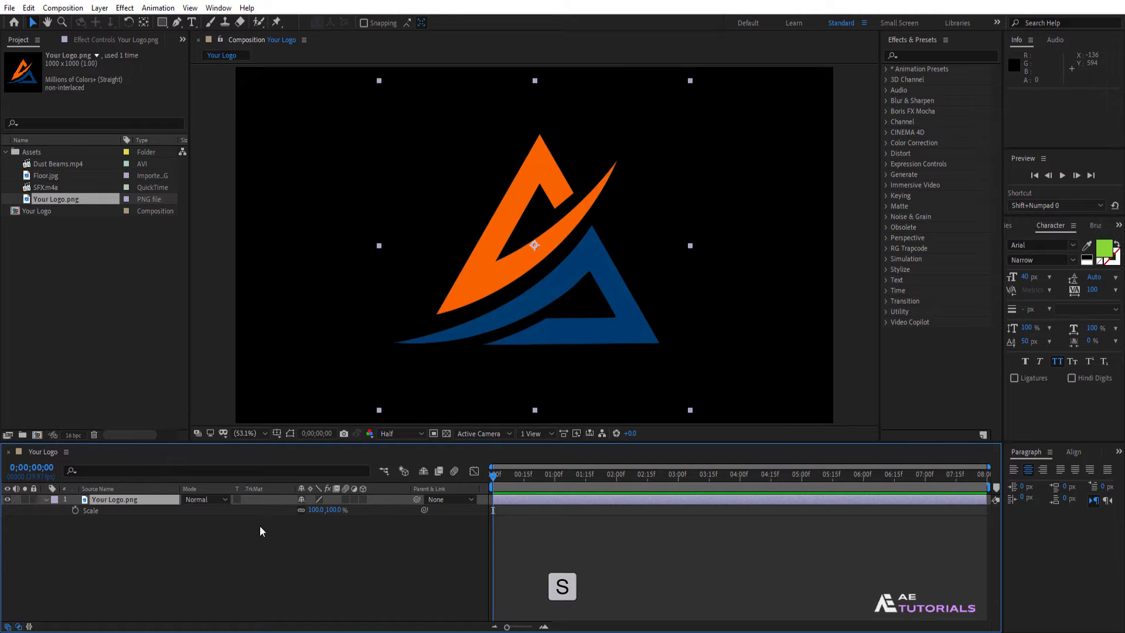
left_click(315, 510)
type("50")
key("Return")
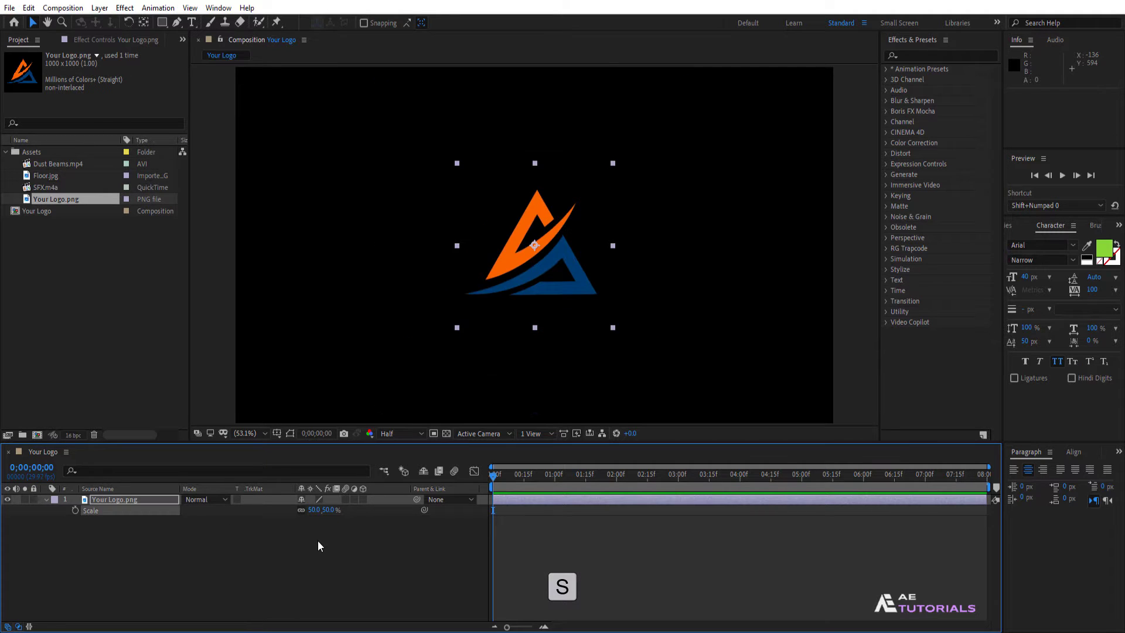
left_click(47, 499)
left_click(81, 346)
left_click(37, 435)
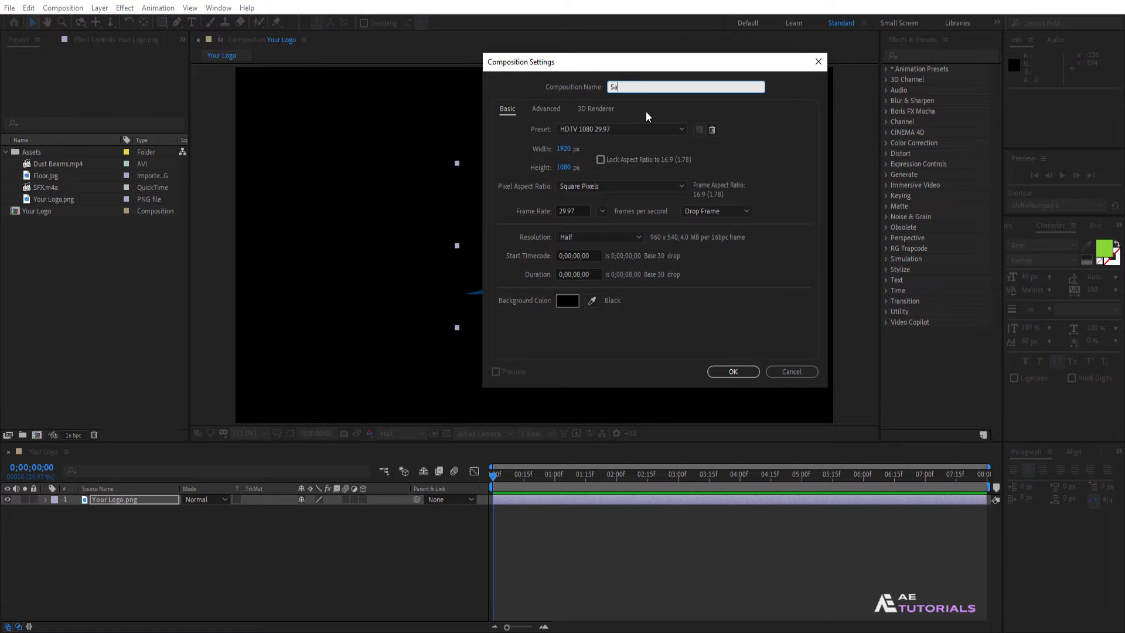
Create a Saber composition and place the Your Logo comp inside it
type("Saber")
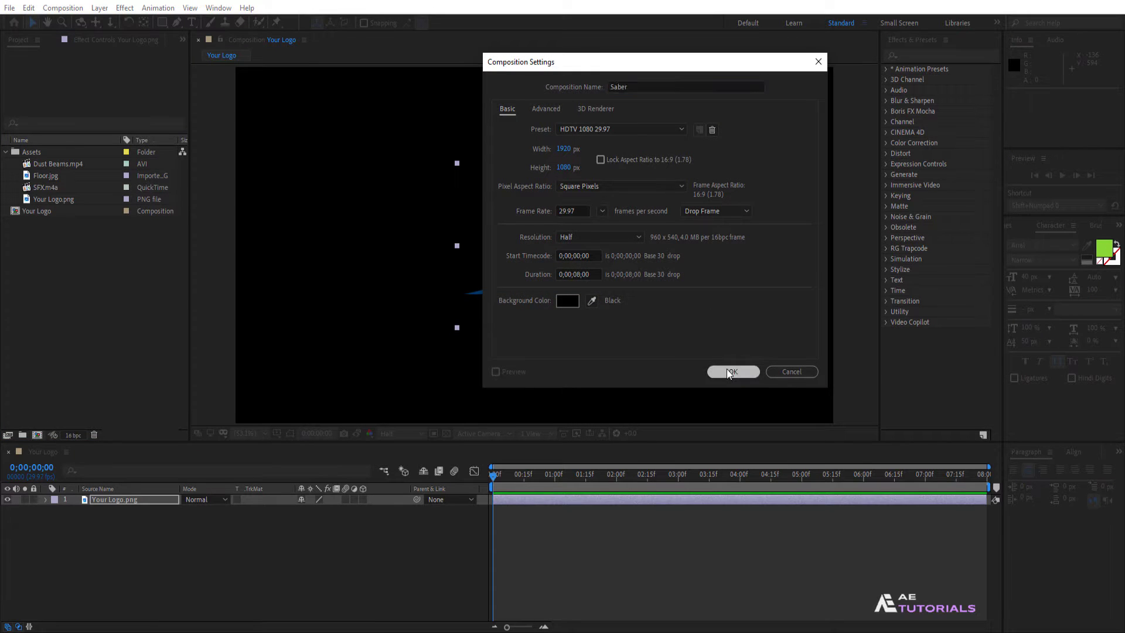
left_click(727, 370)
left_click_drag(55, 223, 177, 508)
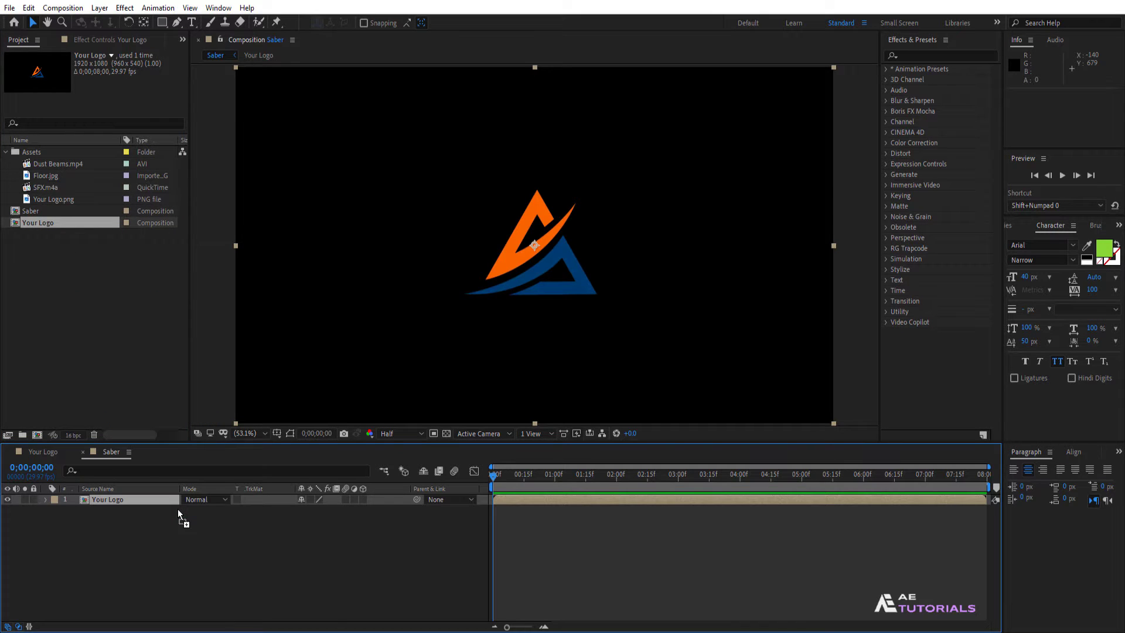
Auto-trace the logo layer into masks, then hide the mask outlines
left_click(290, 437)
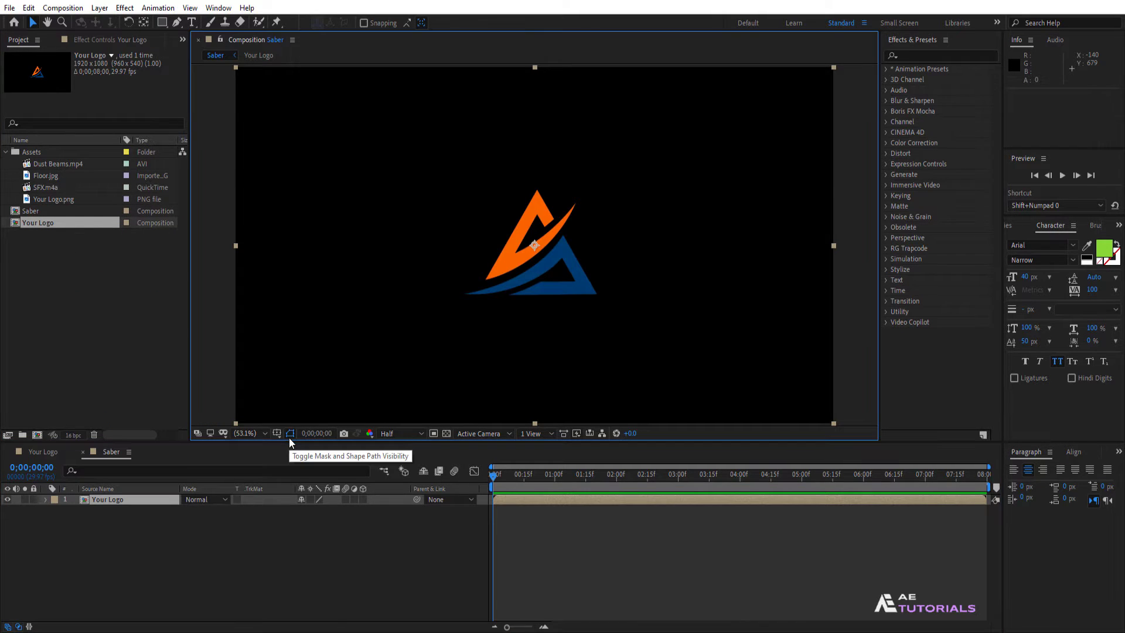
left_click(99, 8)
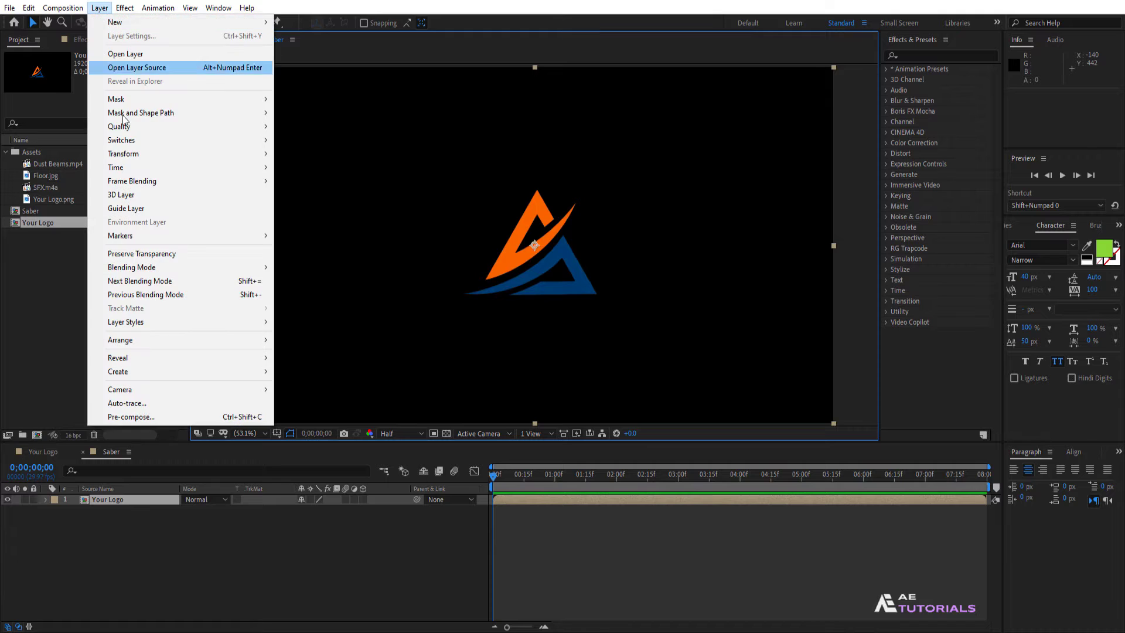
left_click(130, 404)
left_click_drag(578, 195, 722, 130)
left_click(727, 345)
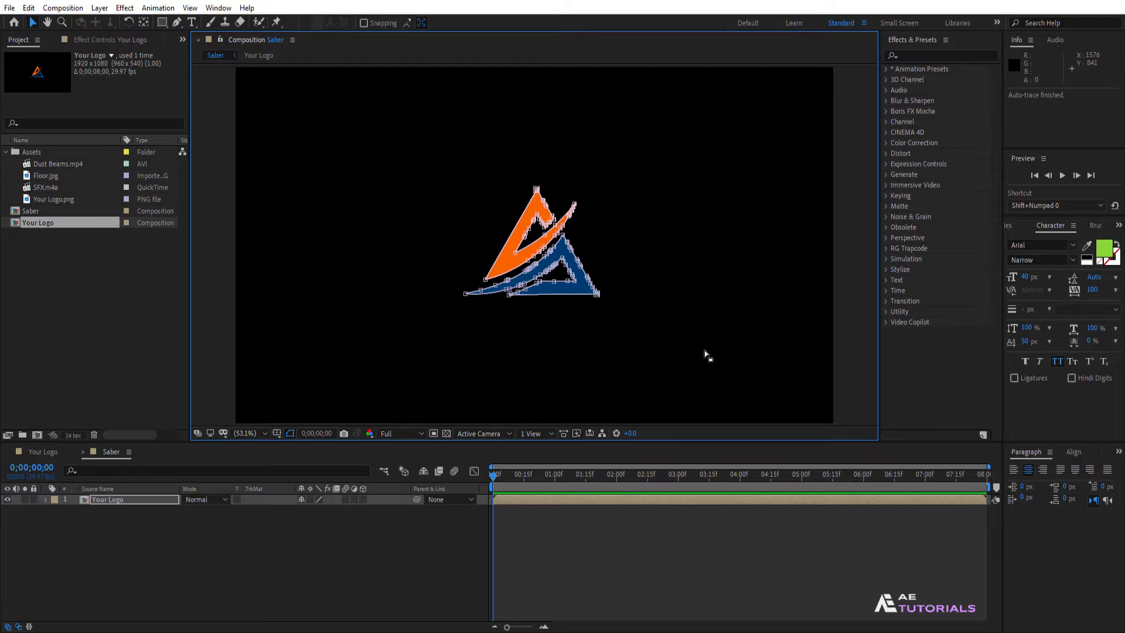
left_click(290, 434)
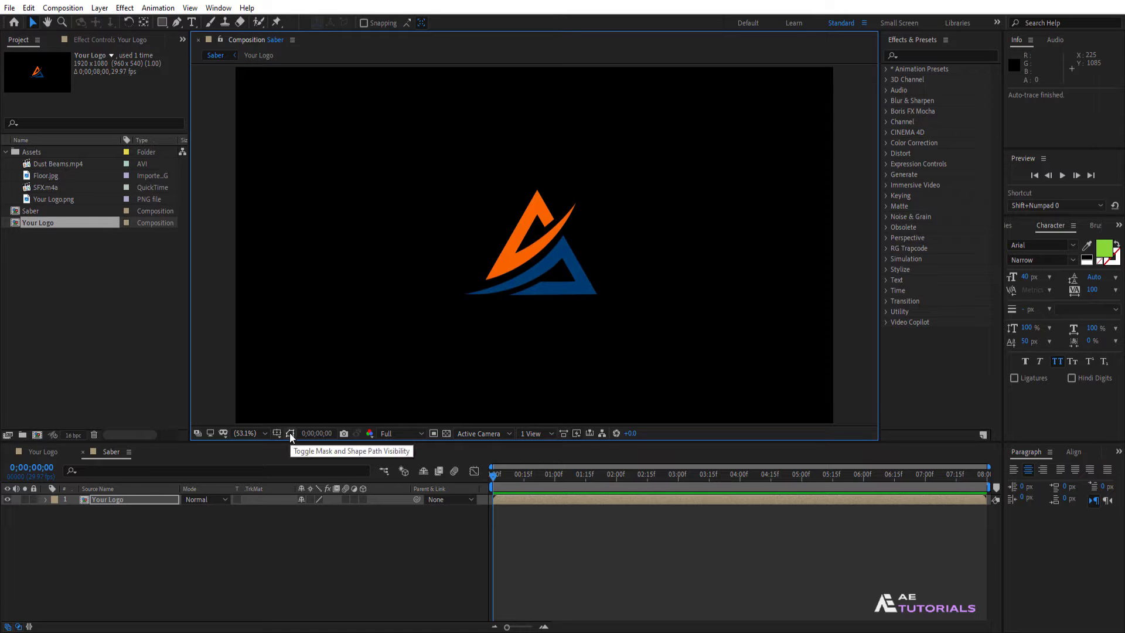
left_click(136, 502)
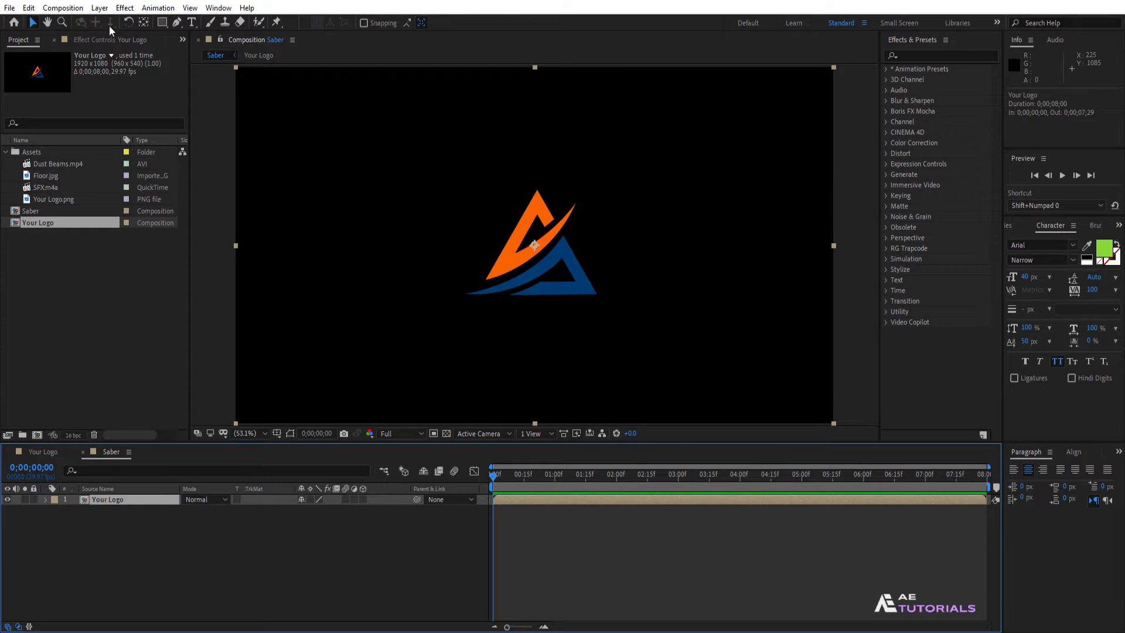
left_click(124, 8)
Apply the Saber effect to the logo using the Portal preset and Layer Masks core type
mouse_move(198, 384)
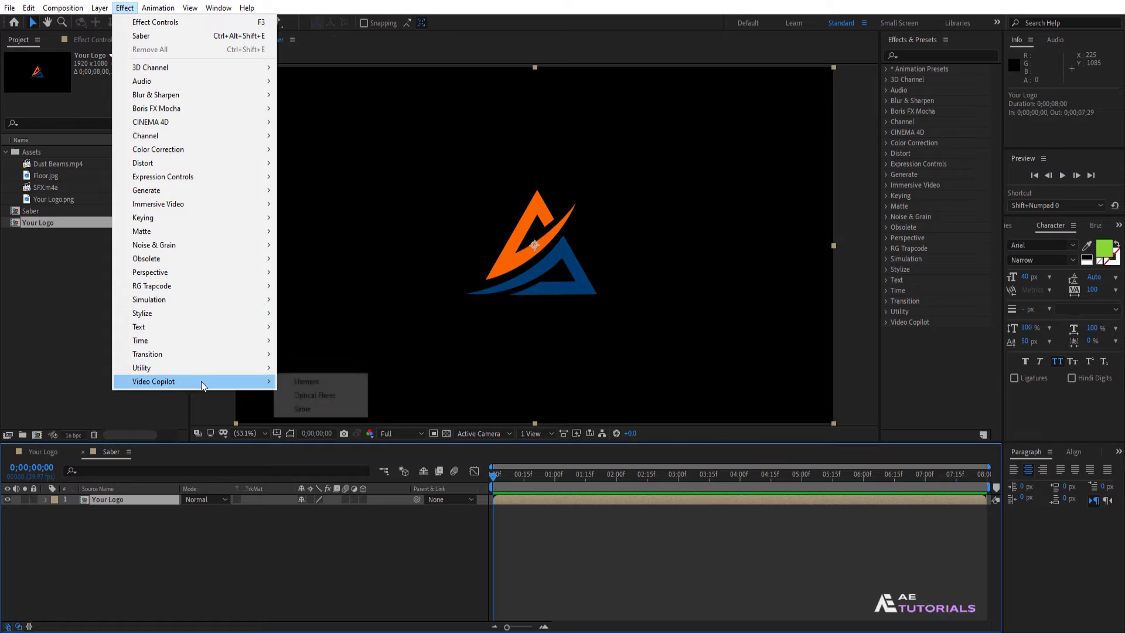
left_click(314, 408)
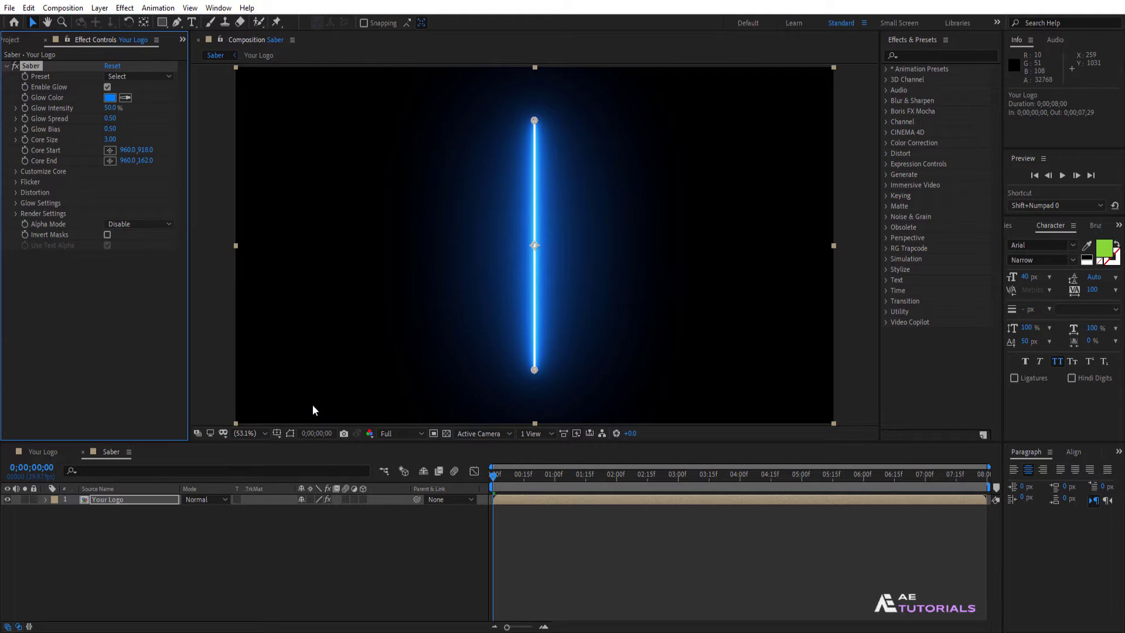
left_click(114, 76)
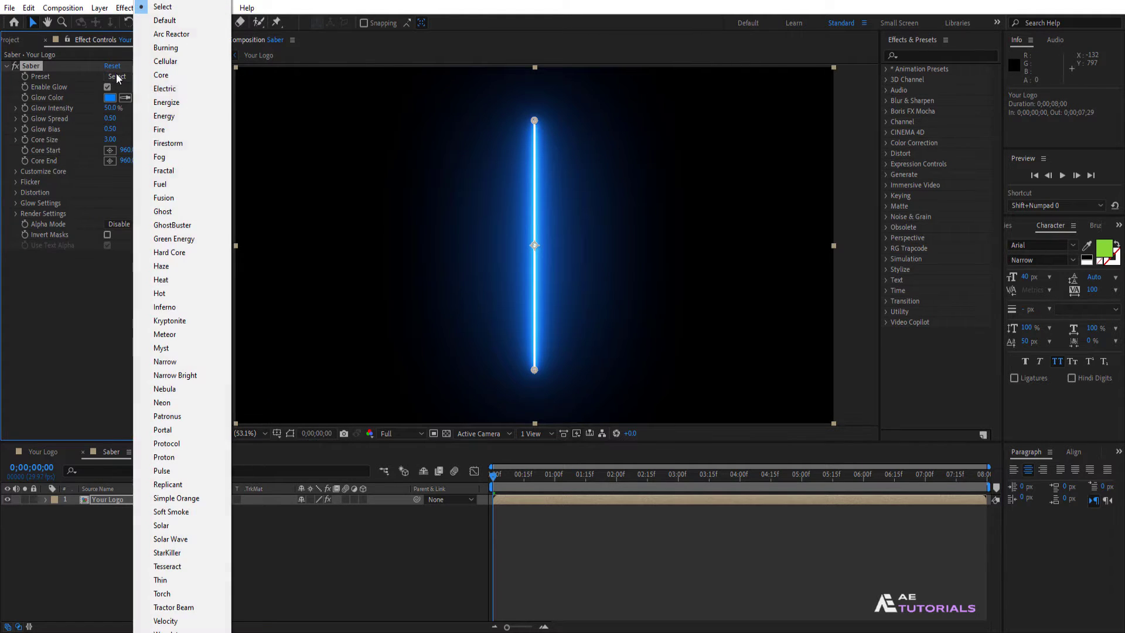
left_click(185, 430)
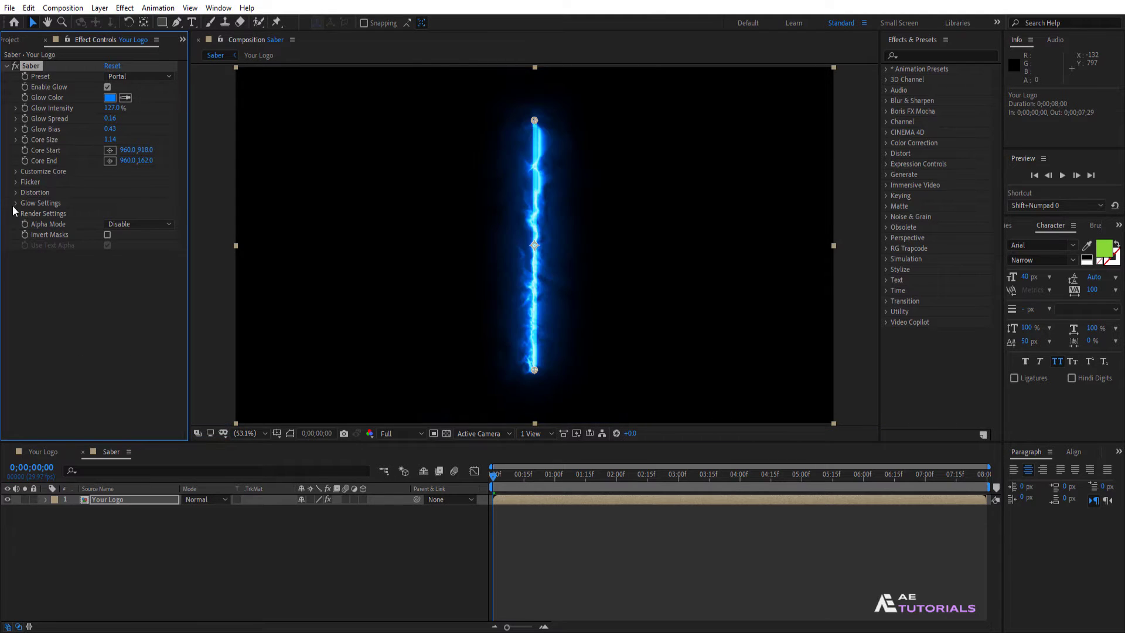
left_click(16, 171)
left_click(134, 181)
left_click(141, 209)
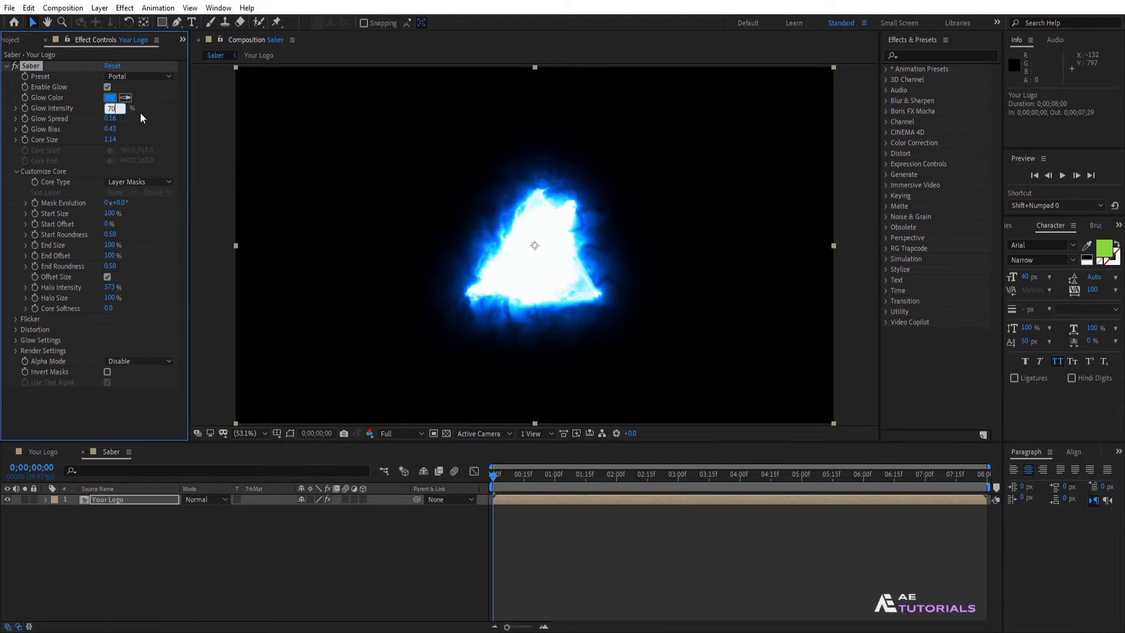
Set glow intensity 70, glow bias 0.30, core size 1.20 and a cyan glow colour
key("Return")
left_click(115, 129)
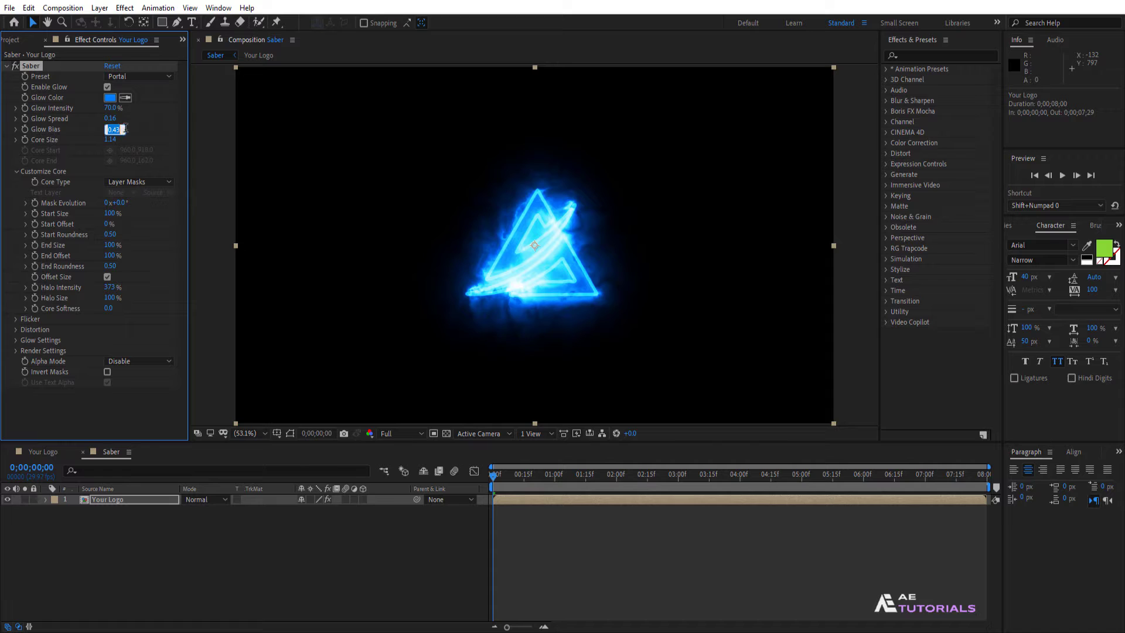
type("0.3")
key("Return")
left_click(121, 140)
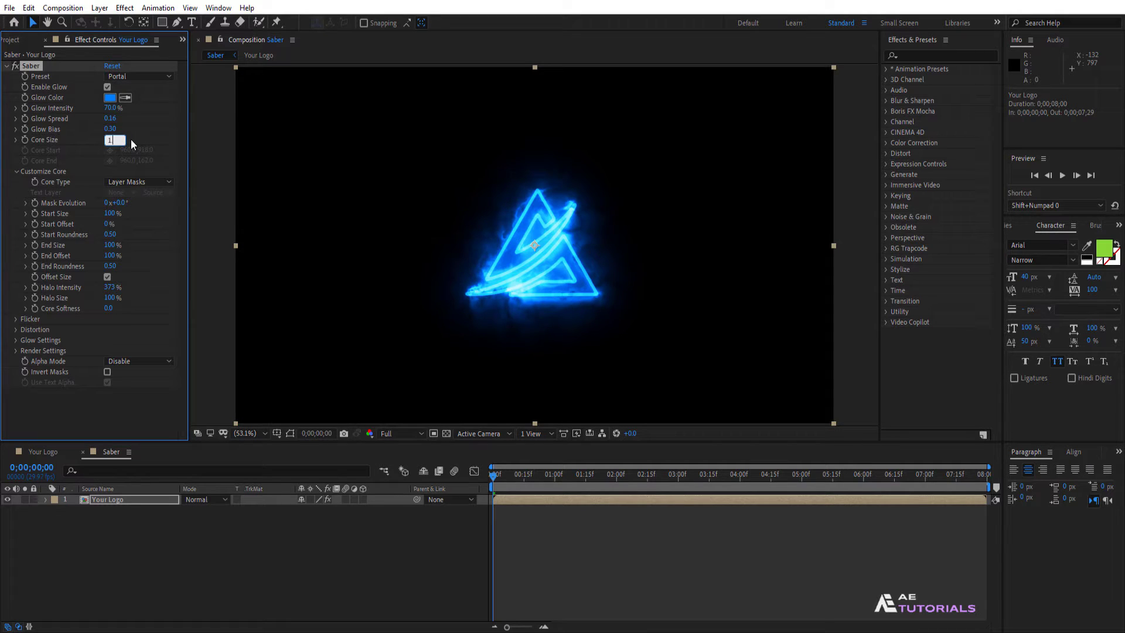
key("Return")
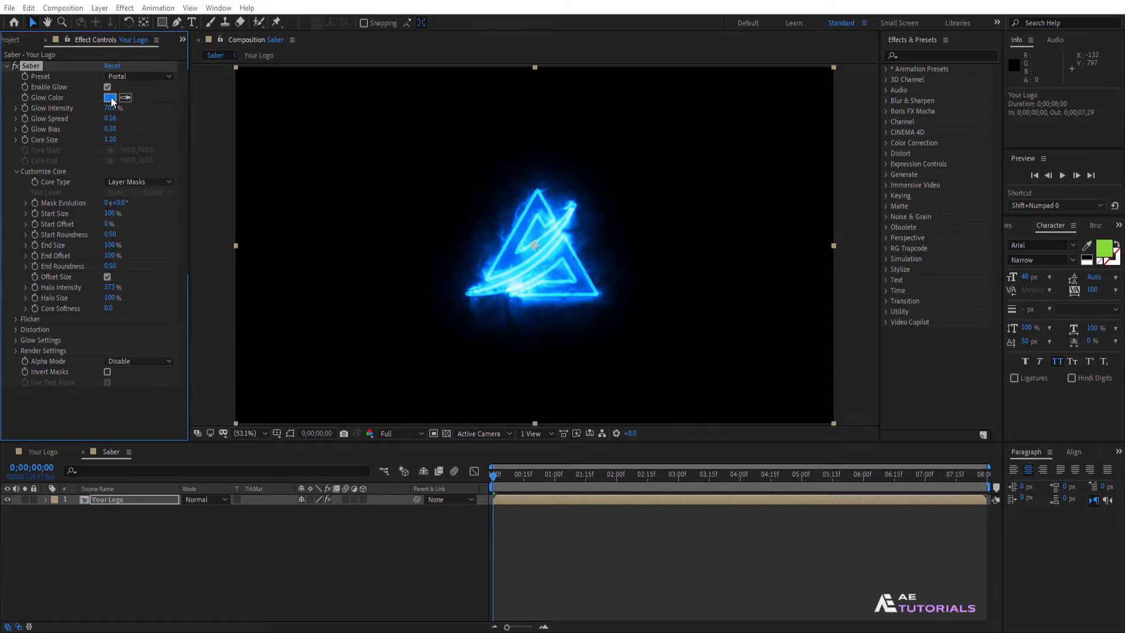
left_click(110, 98)
left_click(367, 174)
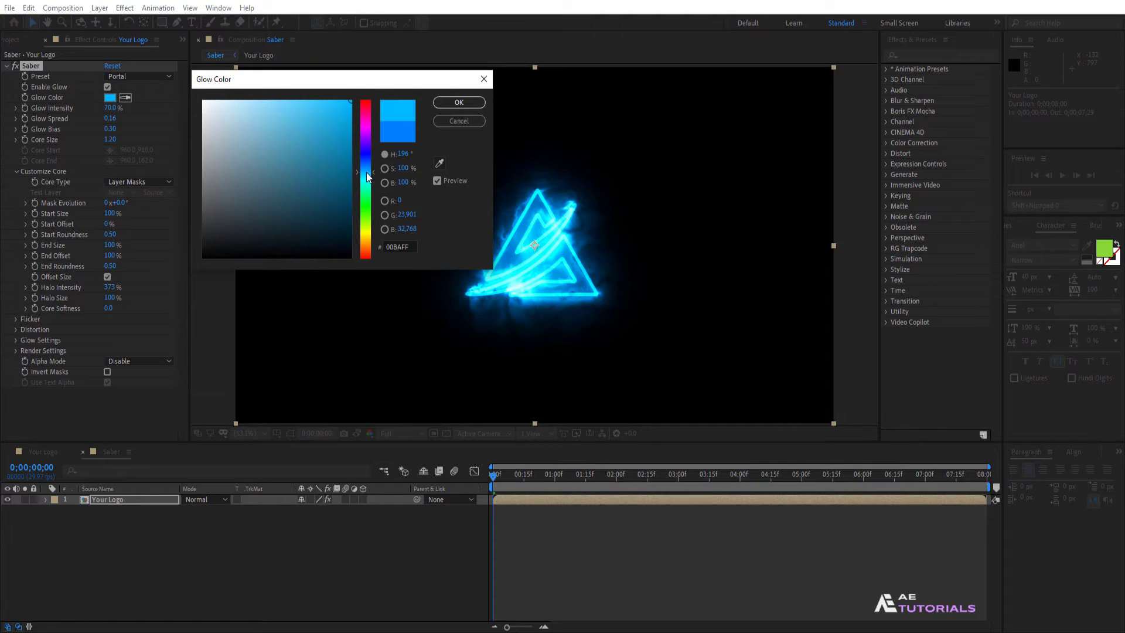
left_click(444, 102)
left_click_drag(513, 477, 487, 478)
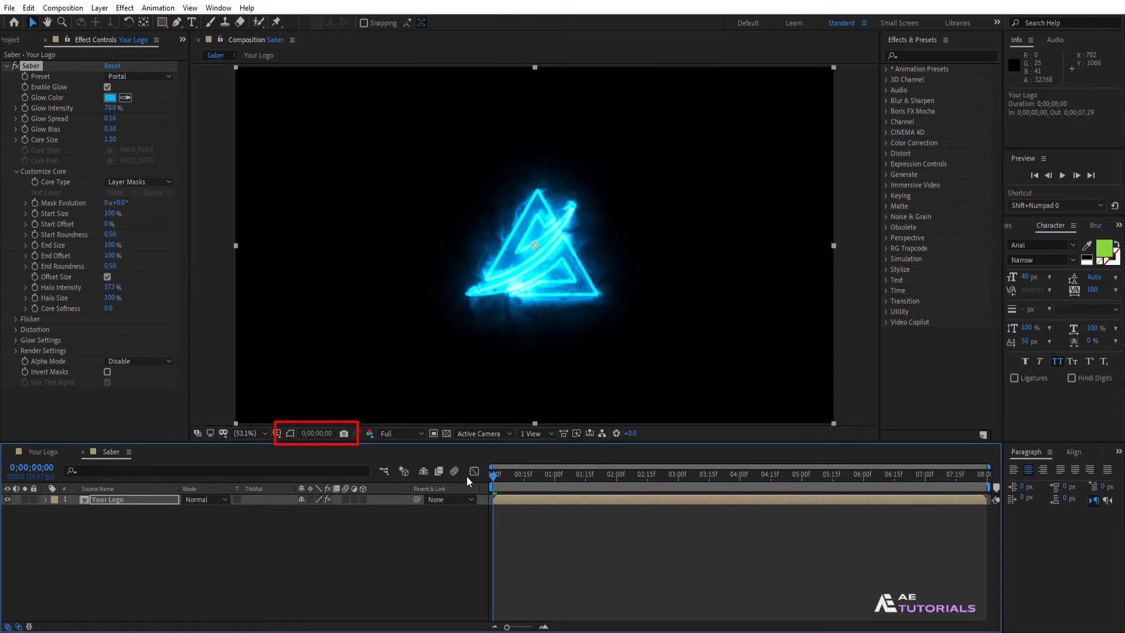
Hide the saber at the start with Start Size 0% and Start Offset 100%
left_click(35, 203)
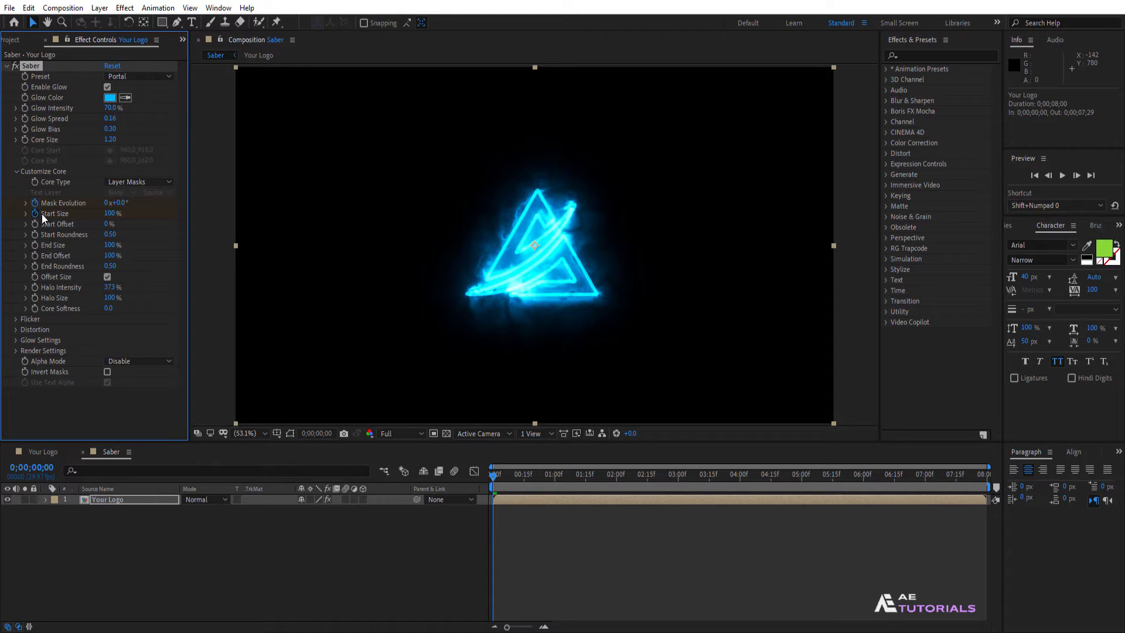
left_click(124, 214)
type("0")
key("Return")
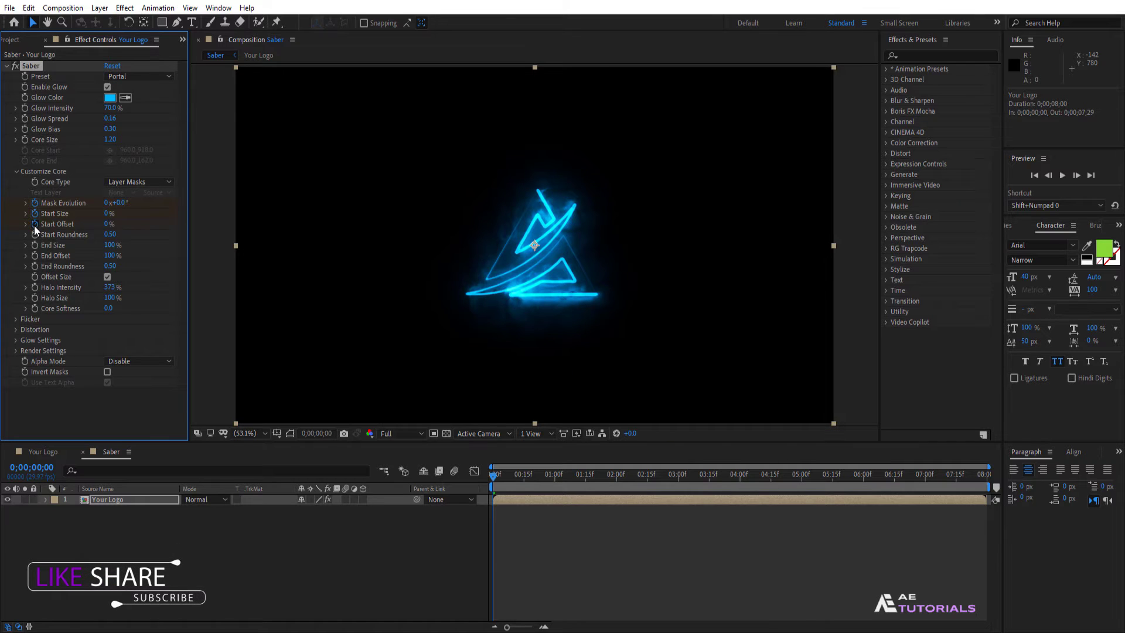
left_click(110, 224)
type("100")
key("Return")
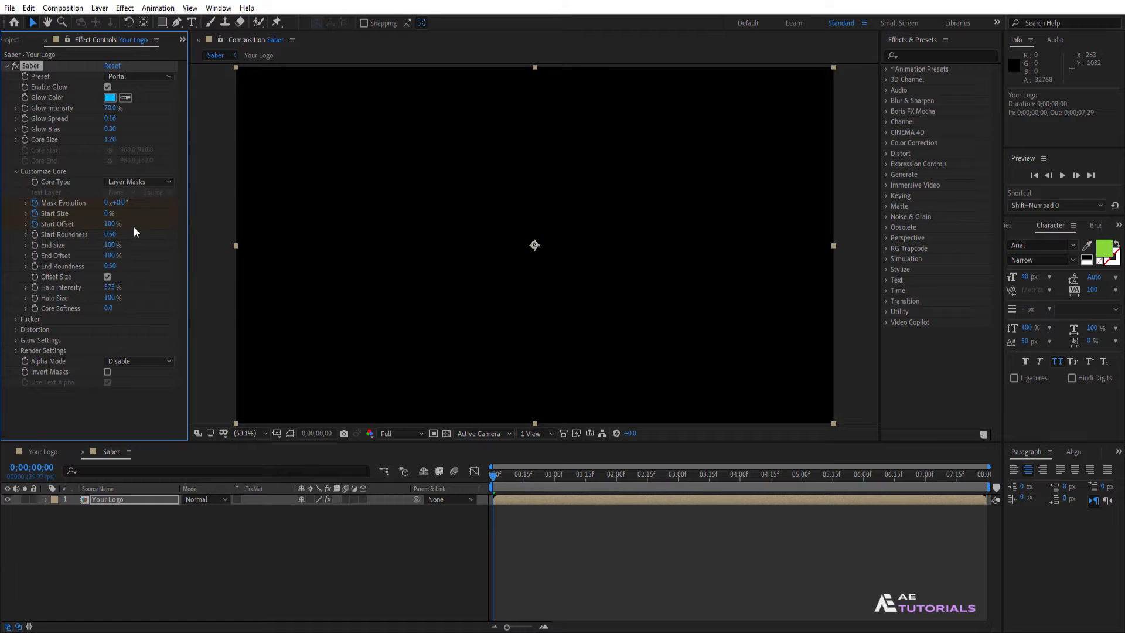
left_click_drag(494, 476, 557, 491)
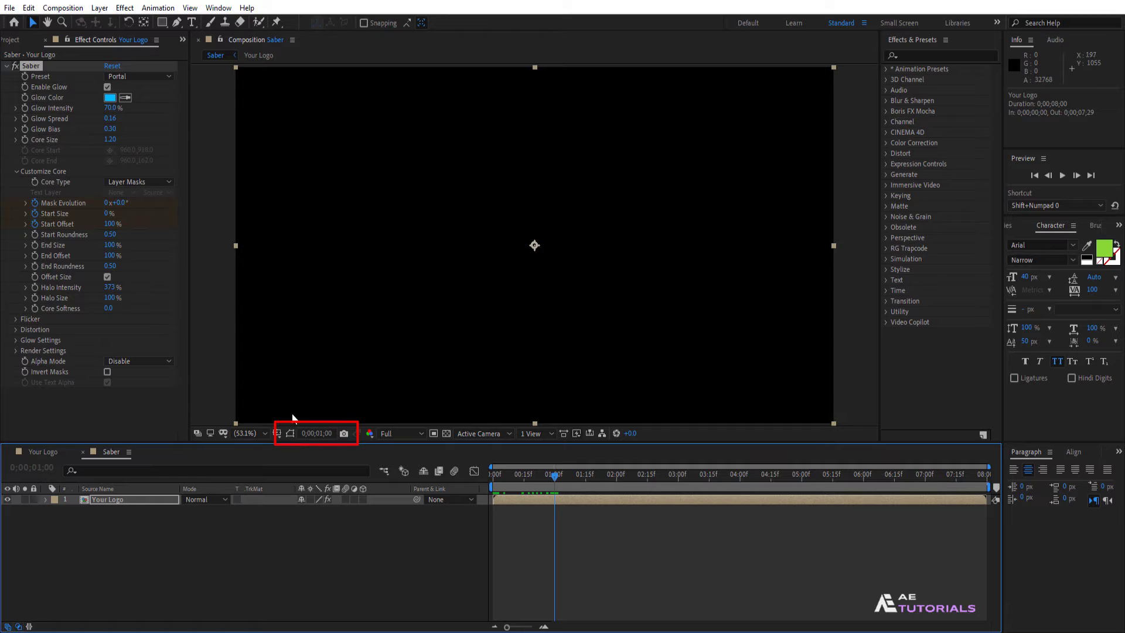
Set Start Size to 200% and keyframe End Offset to 0% at 2 seconds
left_click(108, 213)
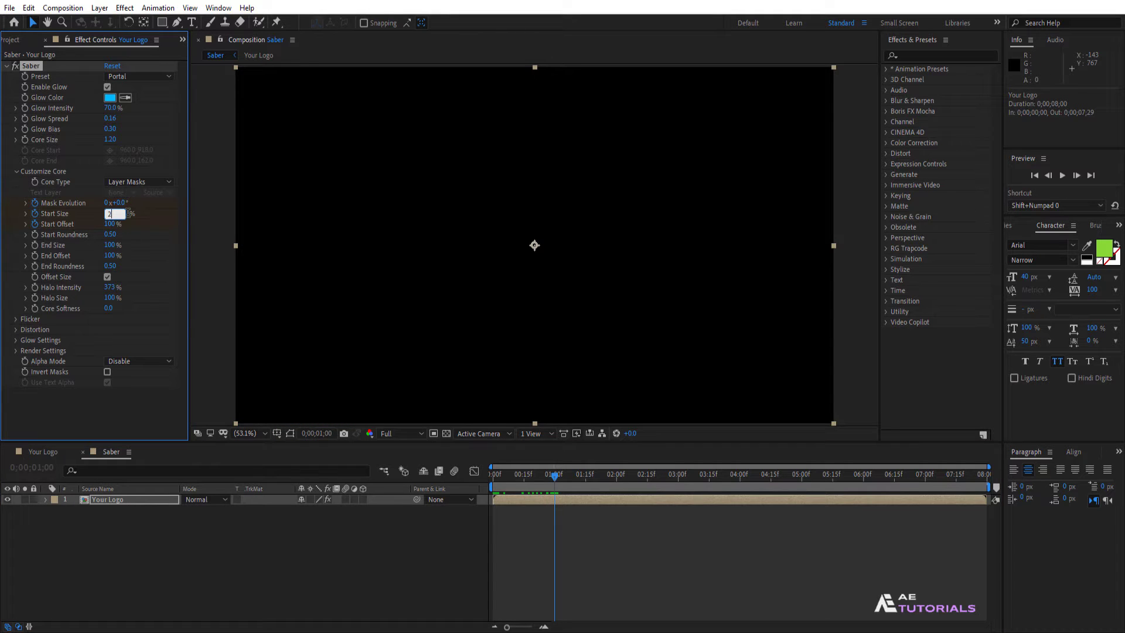
key("Return")
left_click_drag(555, 476, 617, 489)
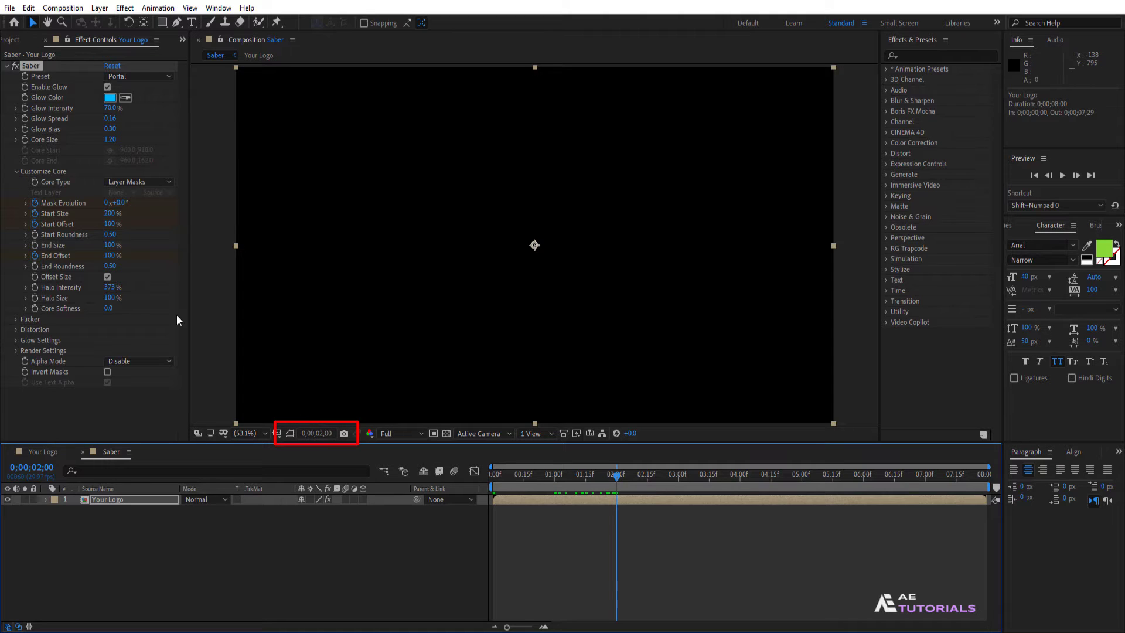
left_click(112, 255)
type("0")
key("Return")
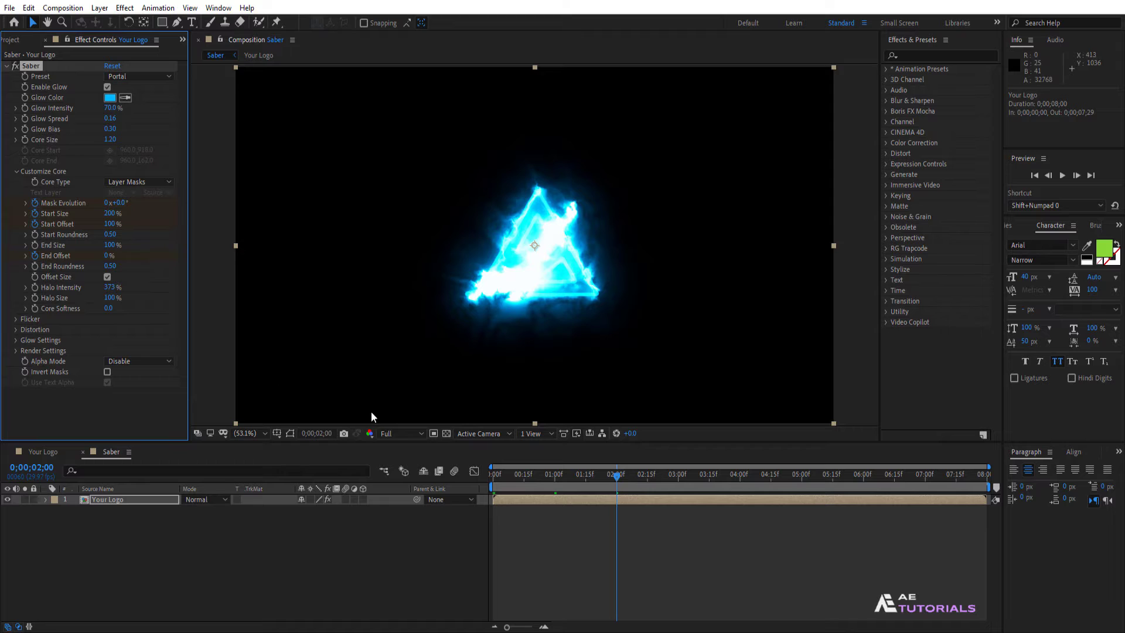
At 5;15, keyframe Mask Evolution to -4x and Start Offset to 0%
left_click_drag(617, 476, 834, 489)
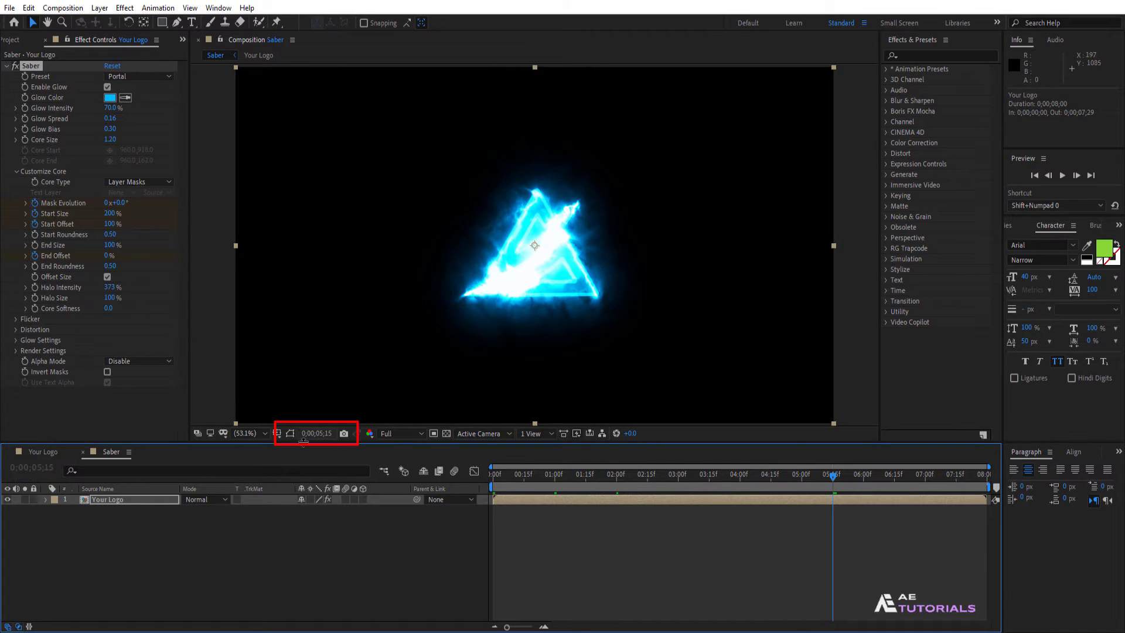
left_click(106, 203)
key("Return")
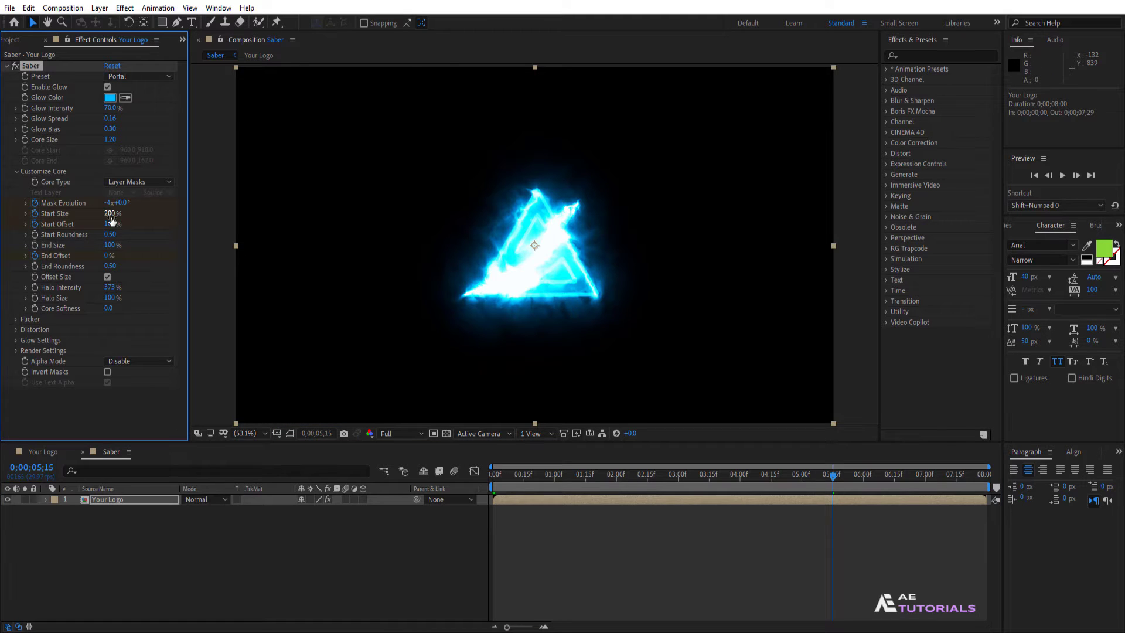
left_click(115, 223)
key("Return")
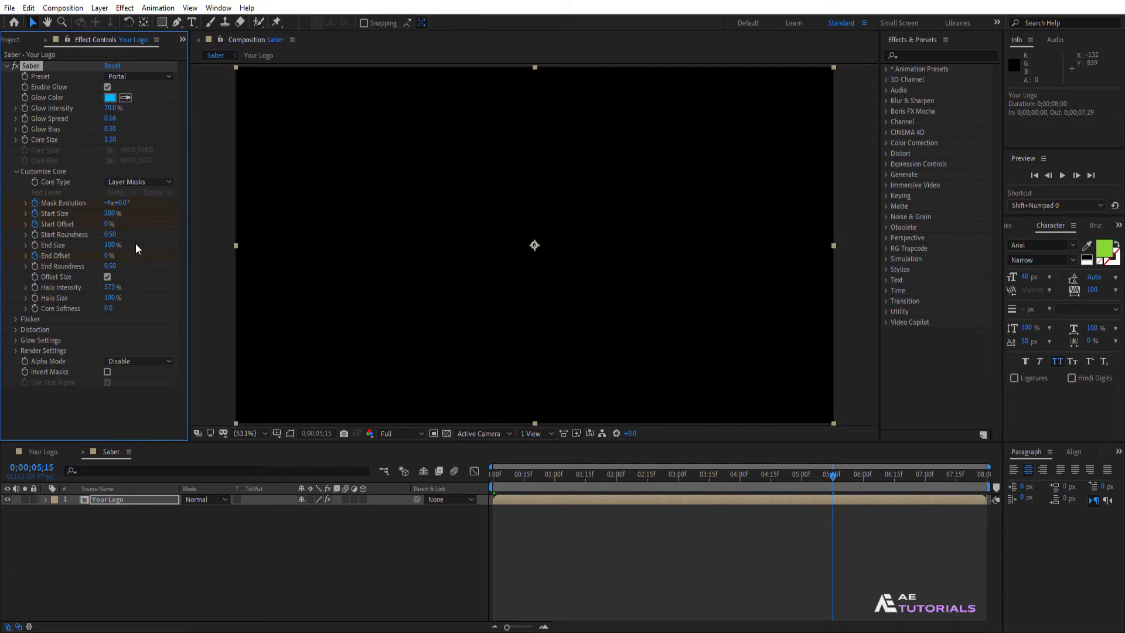
left_click_drag(833, 486, 617, 485)
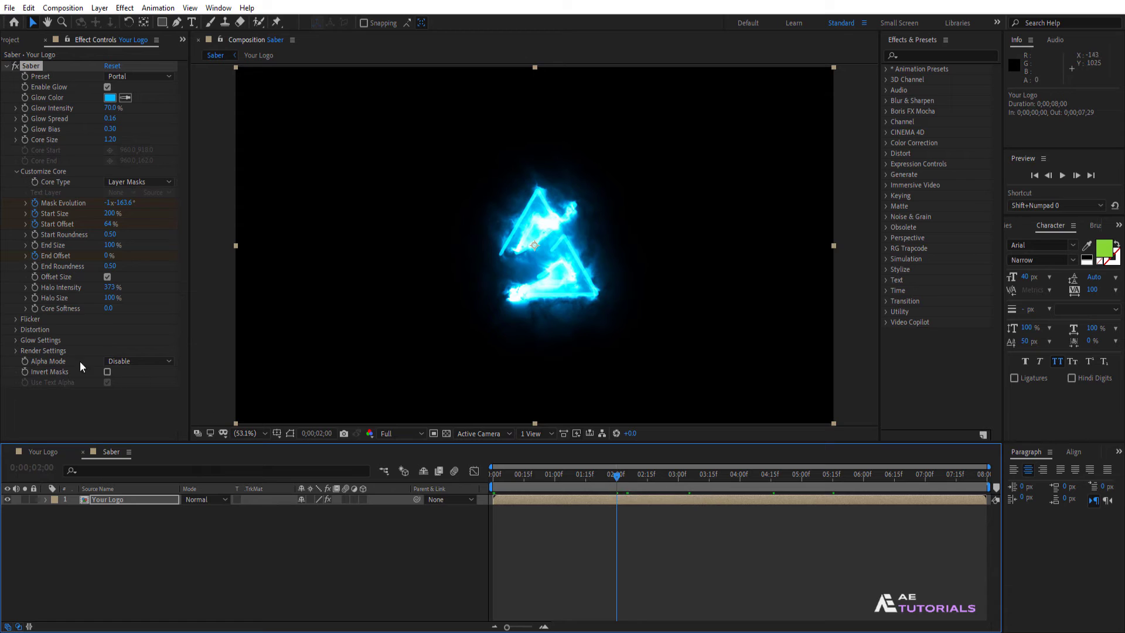
Set the Saber render settings' Alpha Mode to Mask Core
left_click(15, 350)
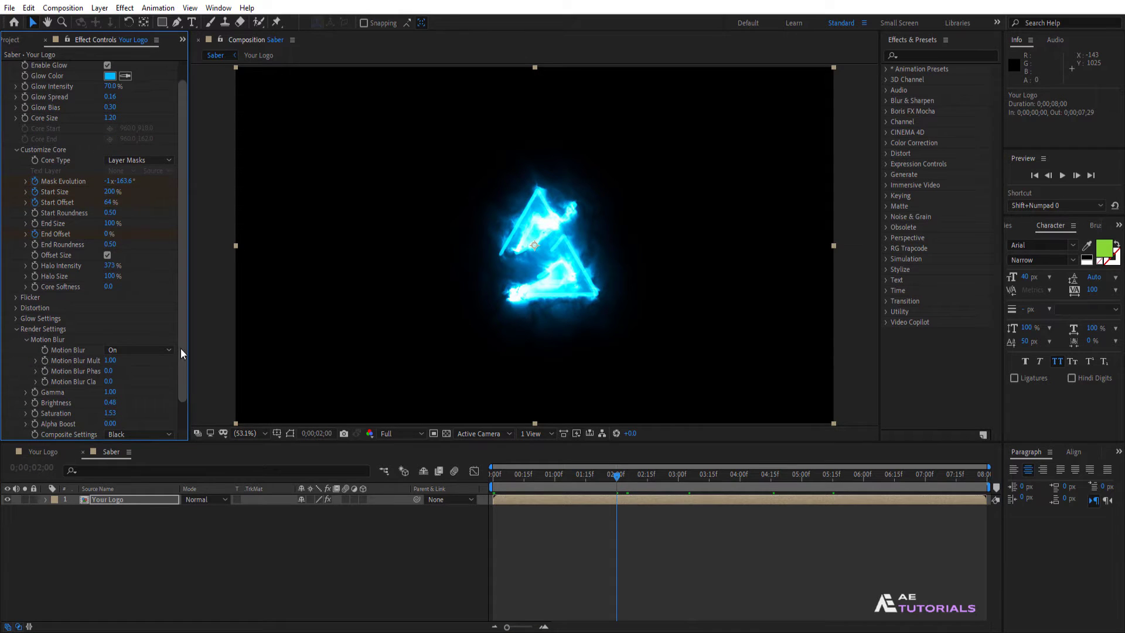
left_click_drag(177, 350, 182, 392)
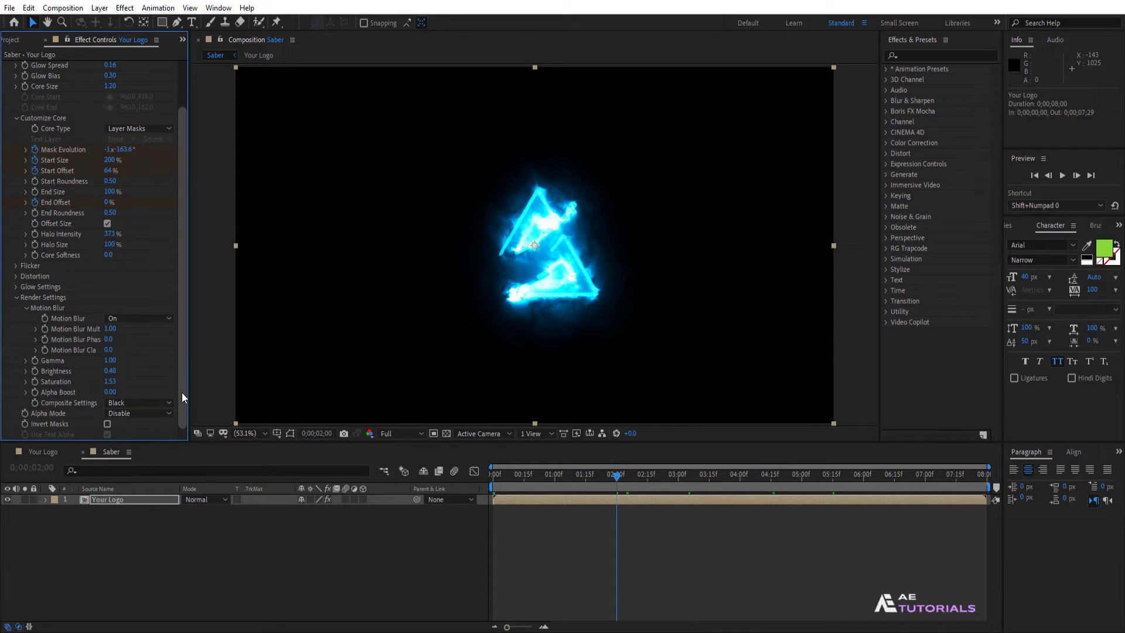
left_click(134, 411)
left_click(149, 437)
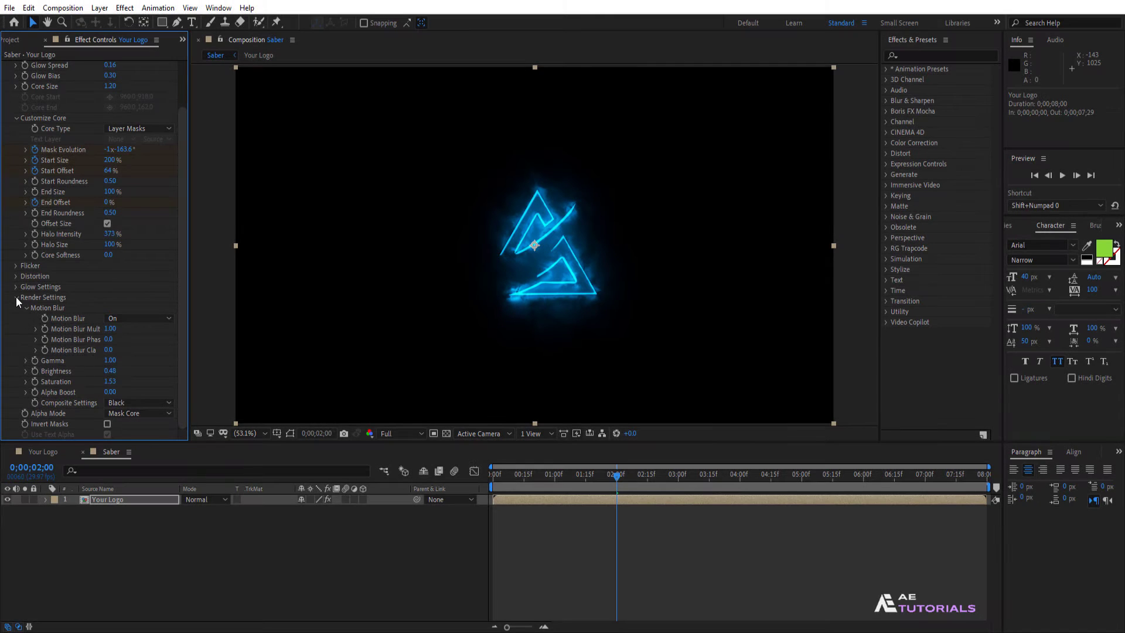
left_click(16, 297)
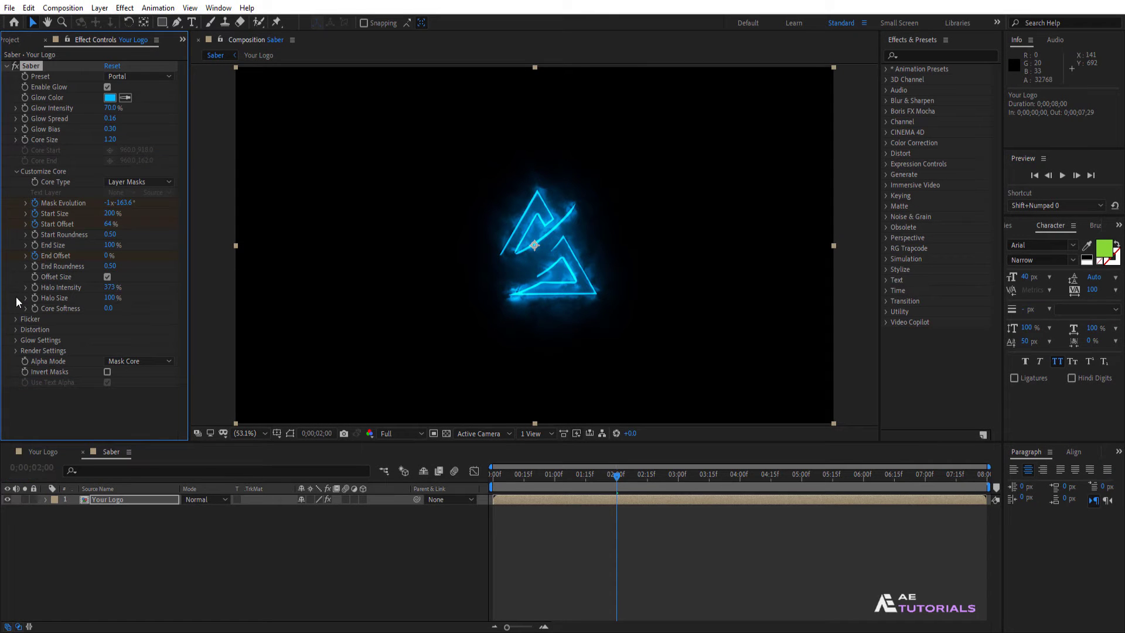
left_click(113, 499)
Duplicate Your Logo, set the copy to Screen blend mode with 175% Glow Intensity
key("ctrl+d")
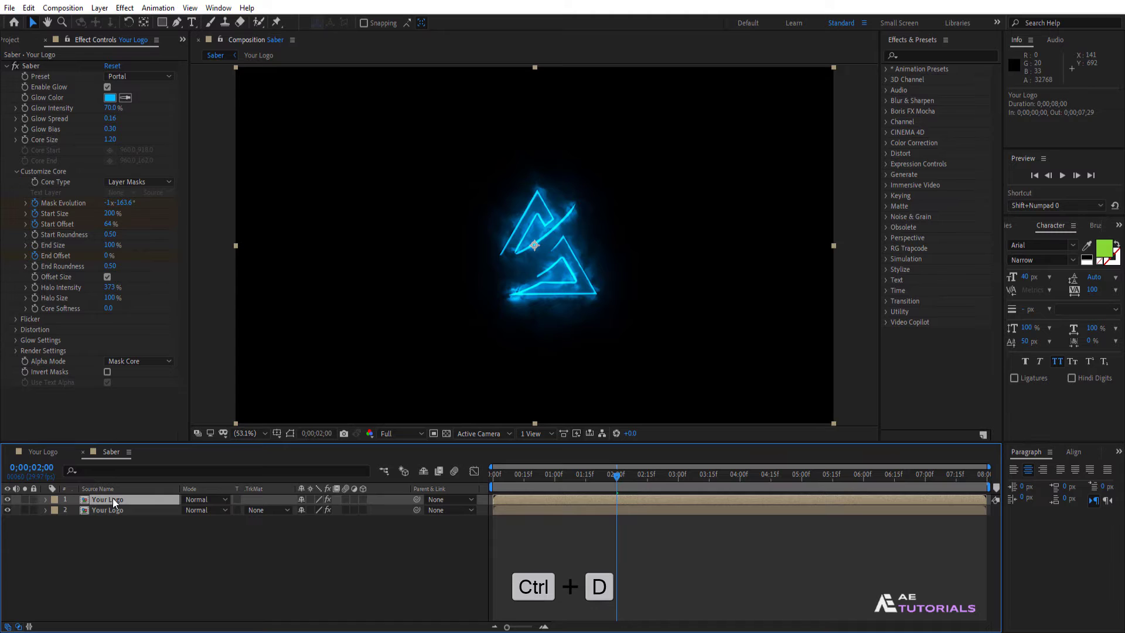
left_click(200, 500)
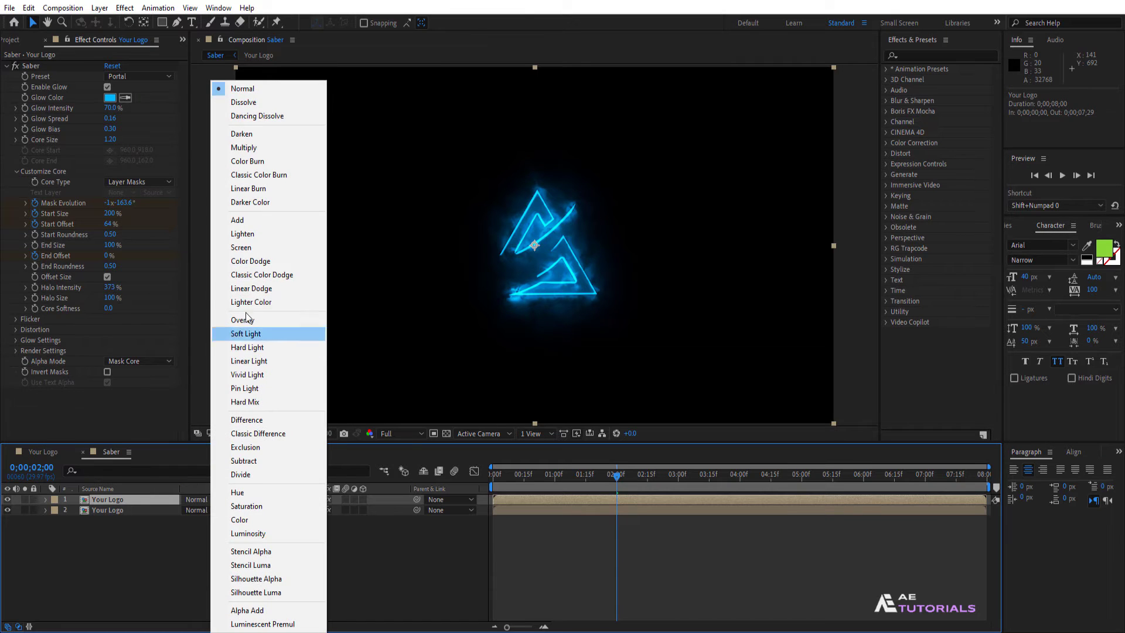
left_click(243, 248)
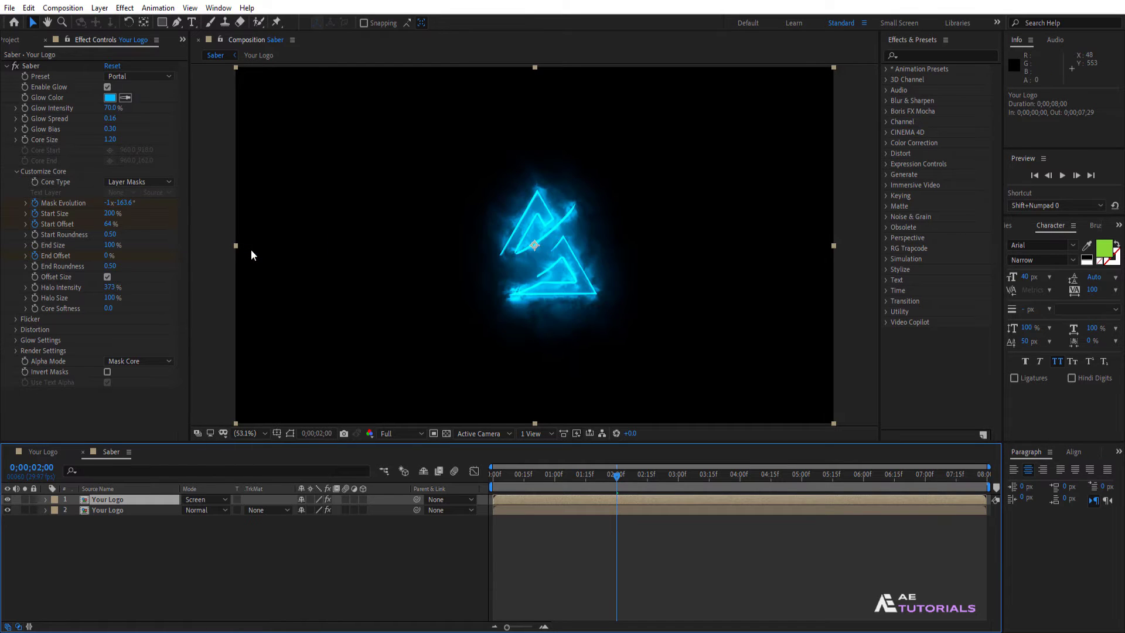
left_click(111, 108)
type("175")
key("Return")
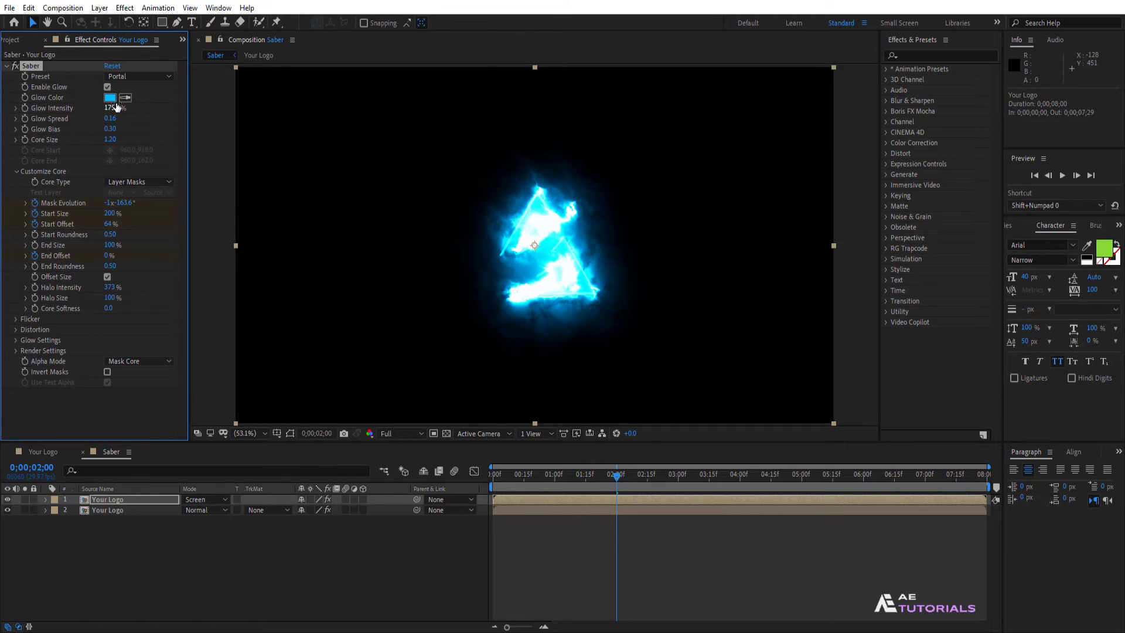
left_click(110, 97)
Make the copy's glow colour orange and its core size 0.30
left_click(366, 246)
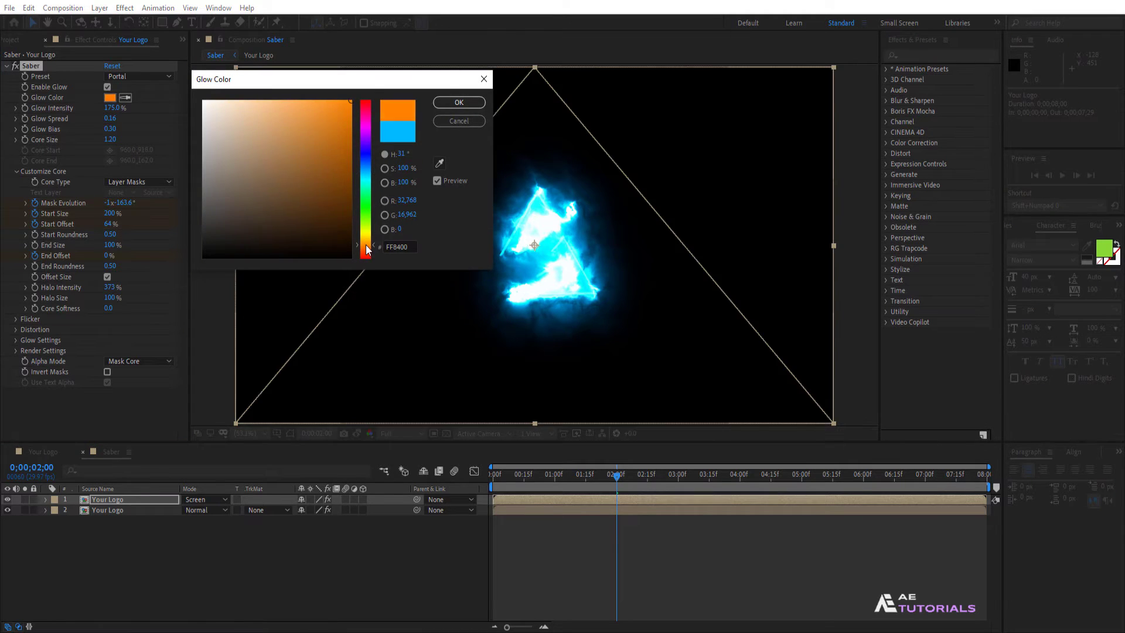
left_click_drag(366, 249, 367, 251)
left_click(459, 103)
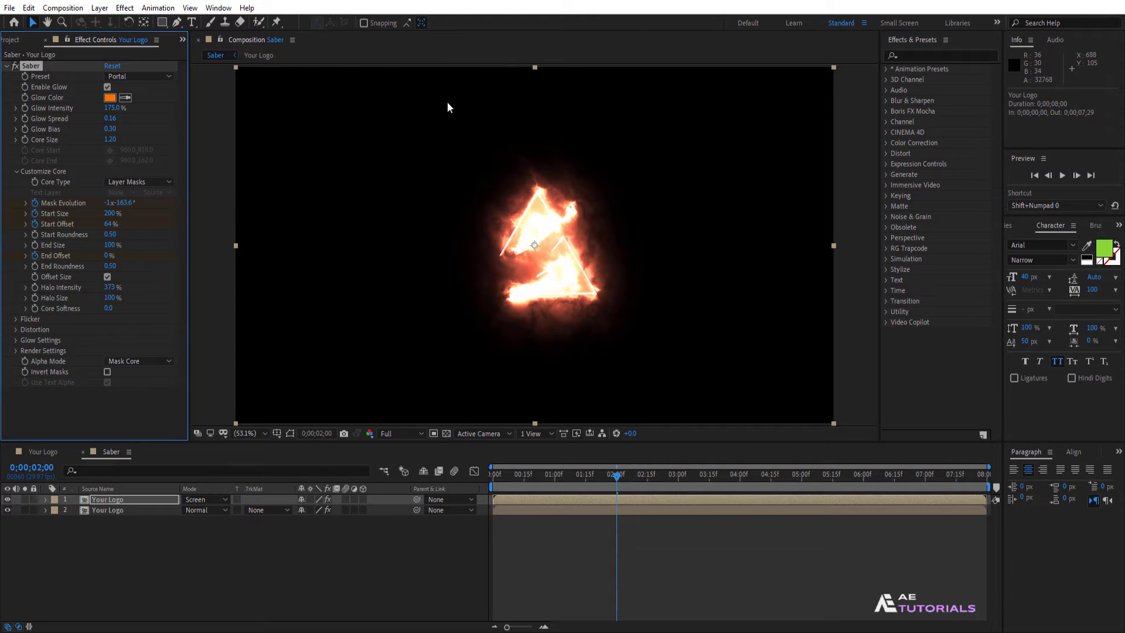
type("0.")
key("Return")
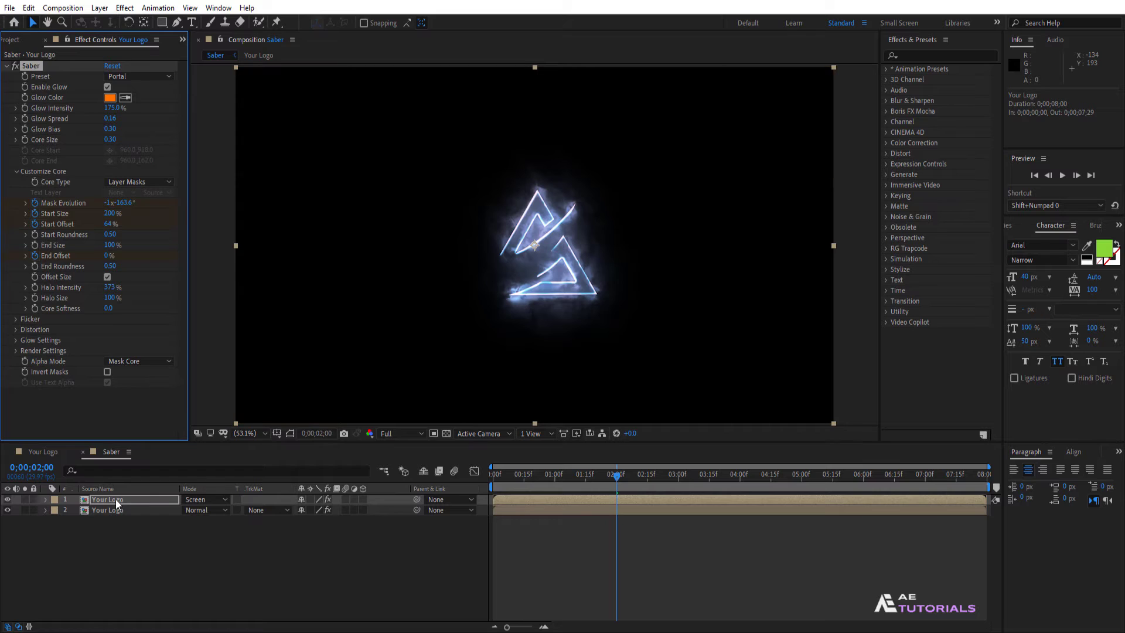
Move the copy's end keyframes to 5 seconds and set Mask Evolution to -3x
left_click(115, 500)
key("u")
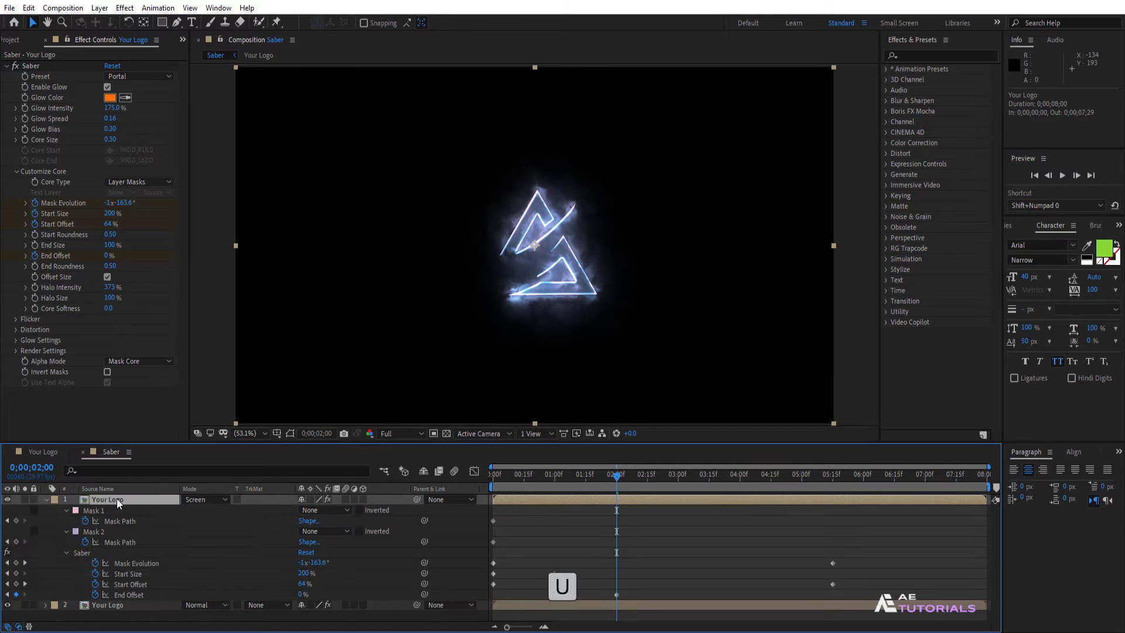
left_click_drag(617, 482, 800, 484)
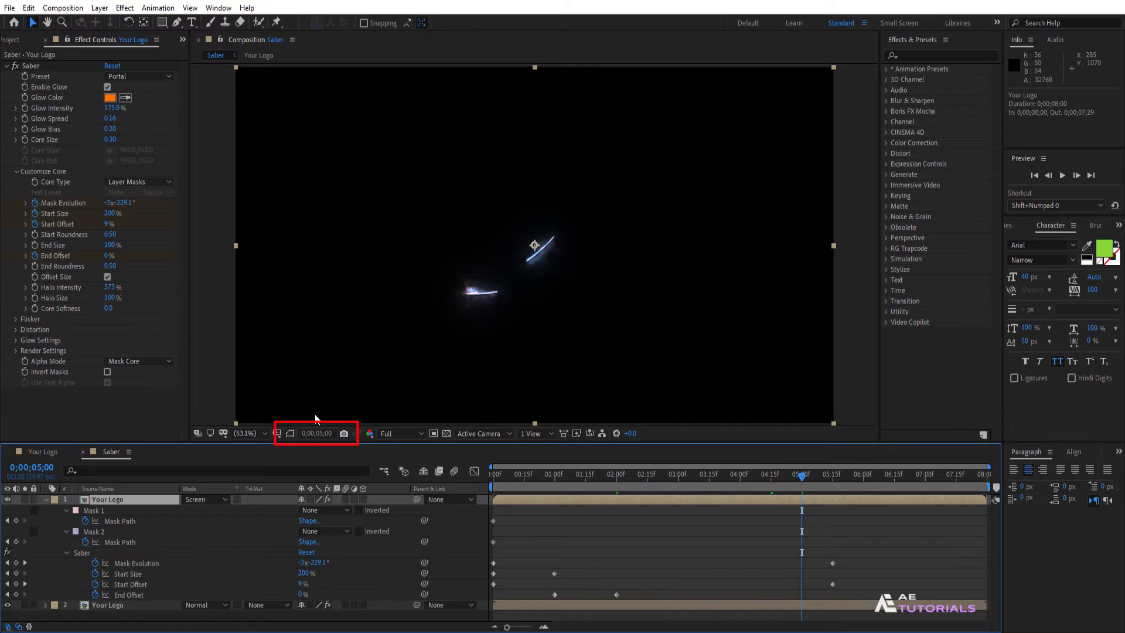
mouse_move(822, 559)
left_mouse_down()
mouse_move(839, 593)
mouse_move(822, 567)
mouse_move(807, 567)
left_mouse_up()
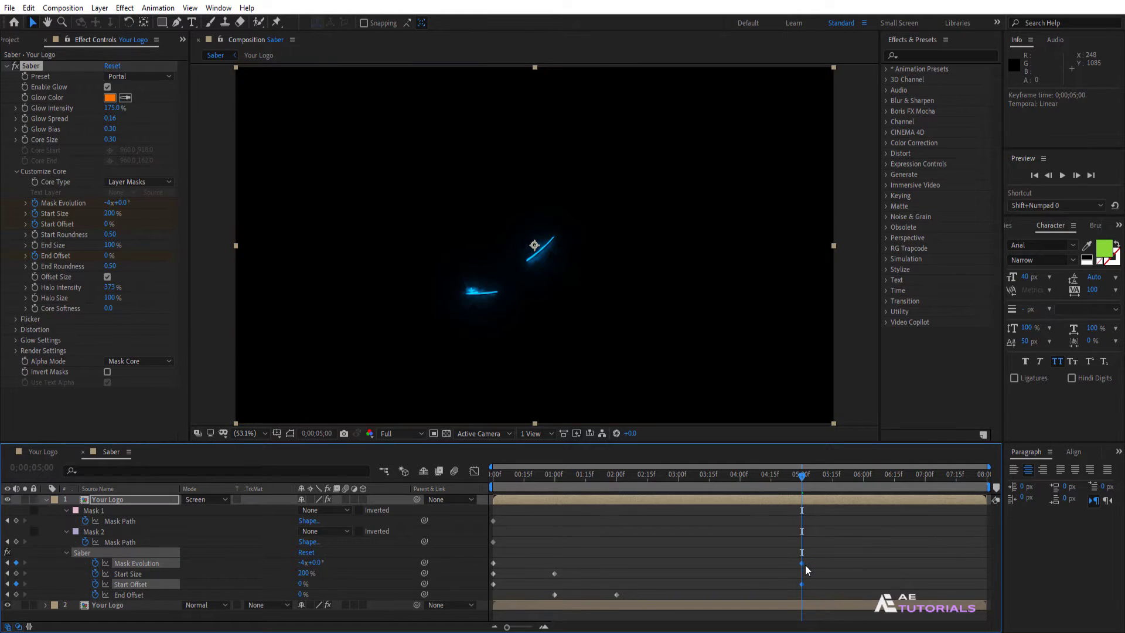
left_click(108, 203)
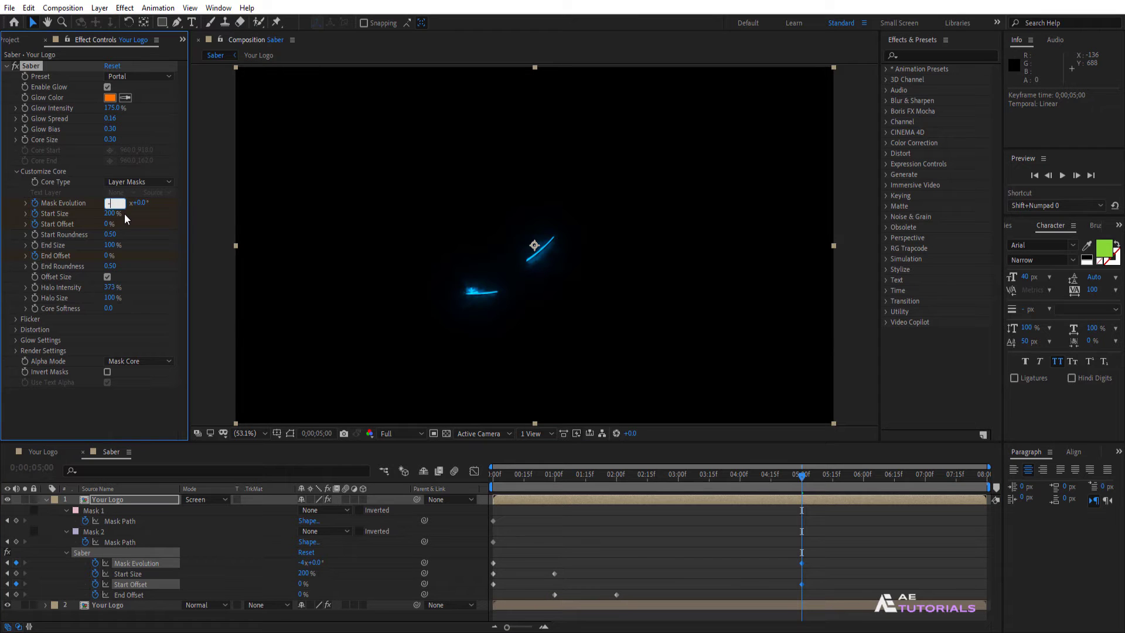
type("-3")
key("Return")
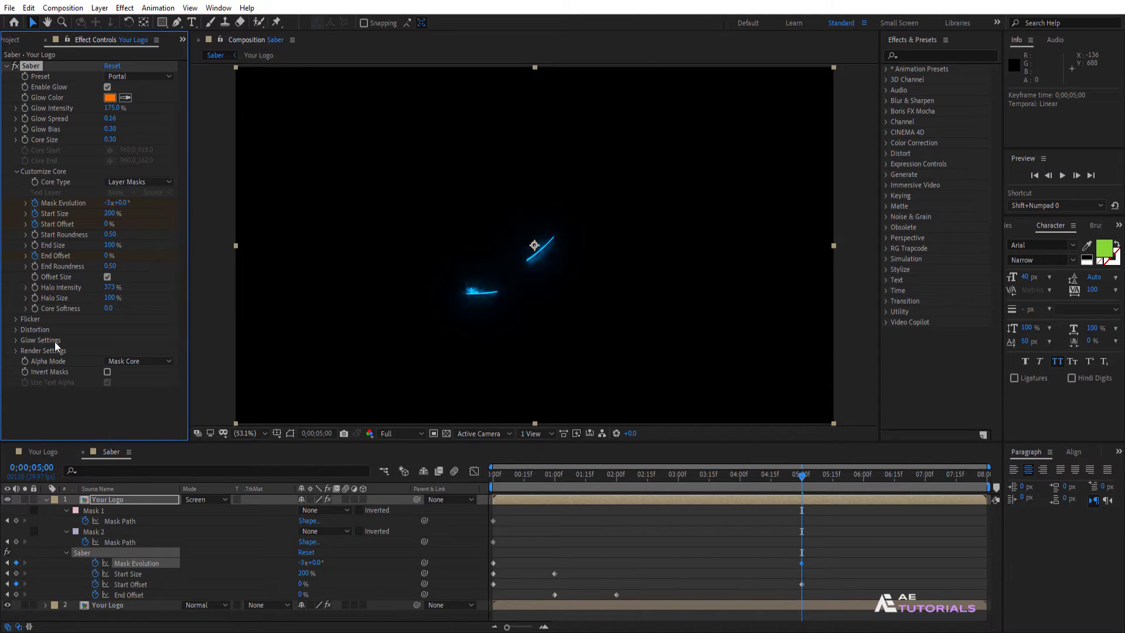
left_click(48, 503)
left_click(47, 499)
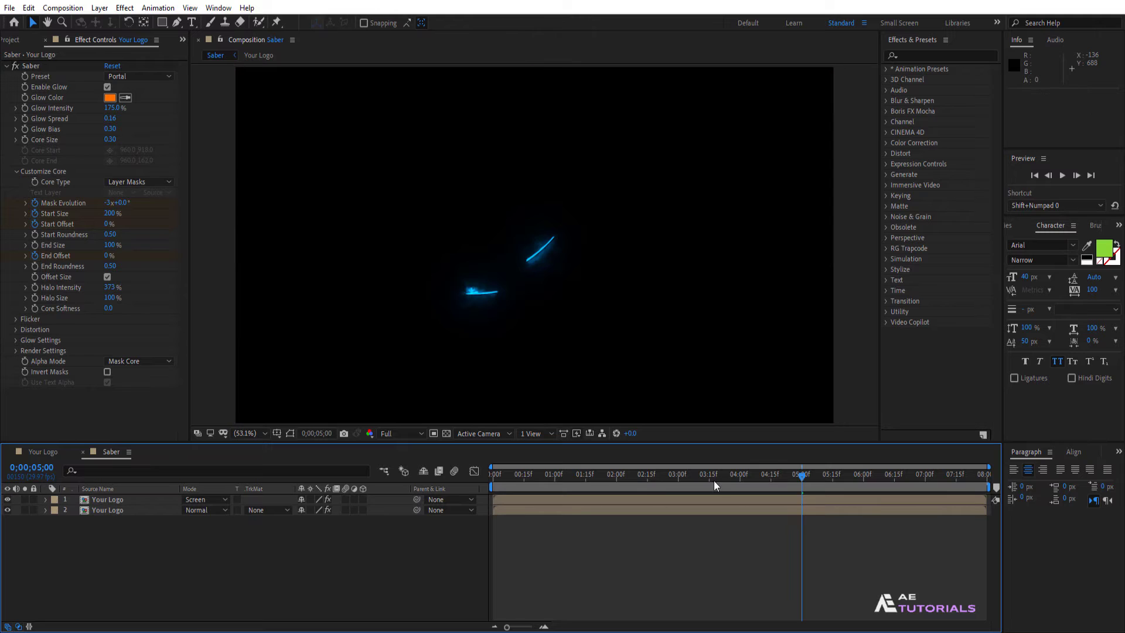
Make a new empty 1920×1080 composition named Floor
left_click_drag(775, 478, 617, 476)
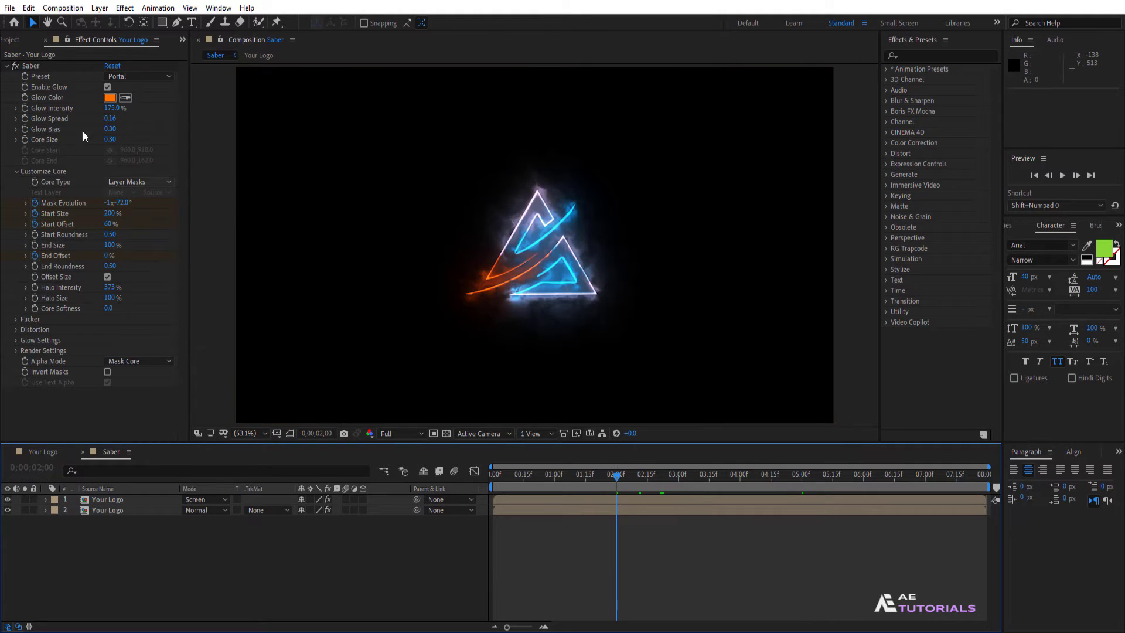
left_click(15, 38)
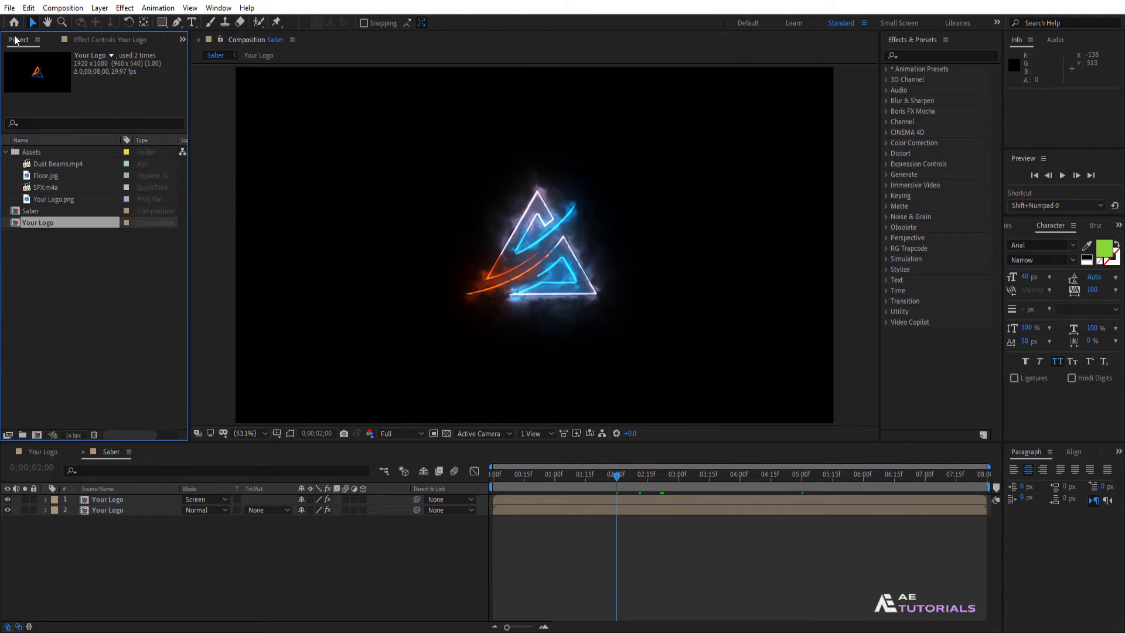
left_click(37, 435)
type("Floor")
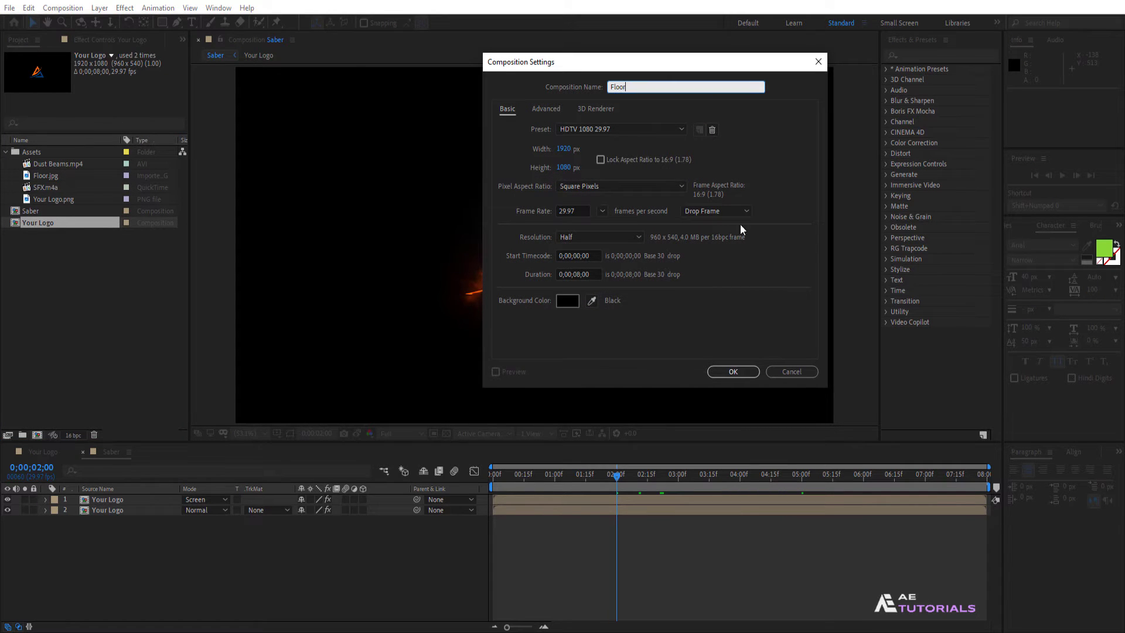
left_click(745, 371)
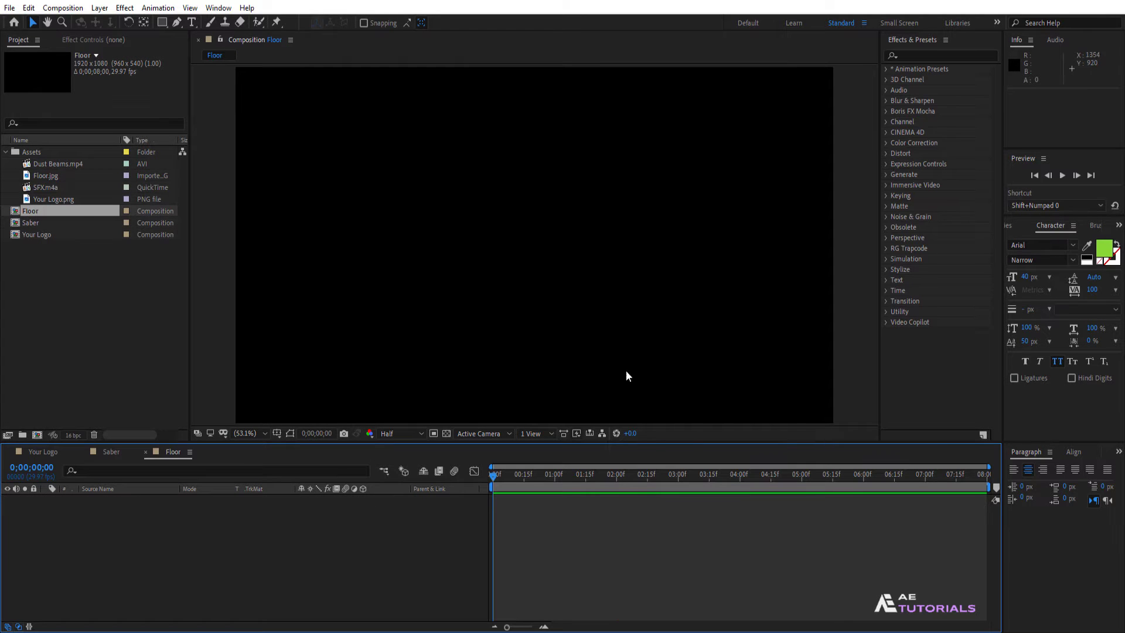
Add Floor.jpg to the Floor comp as a 3D layer
left_click(55, 174)
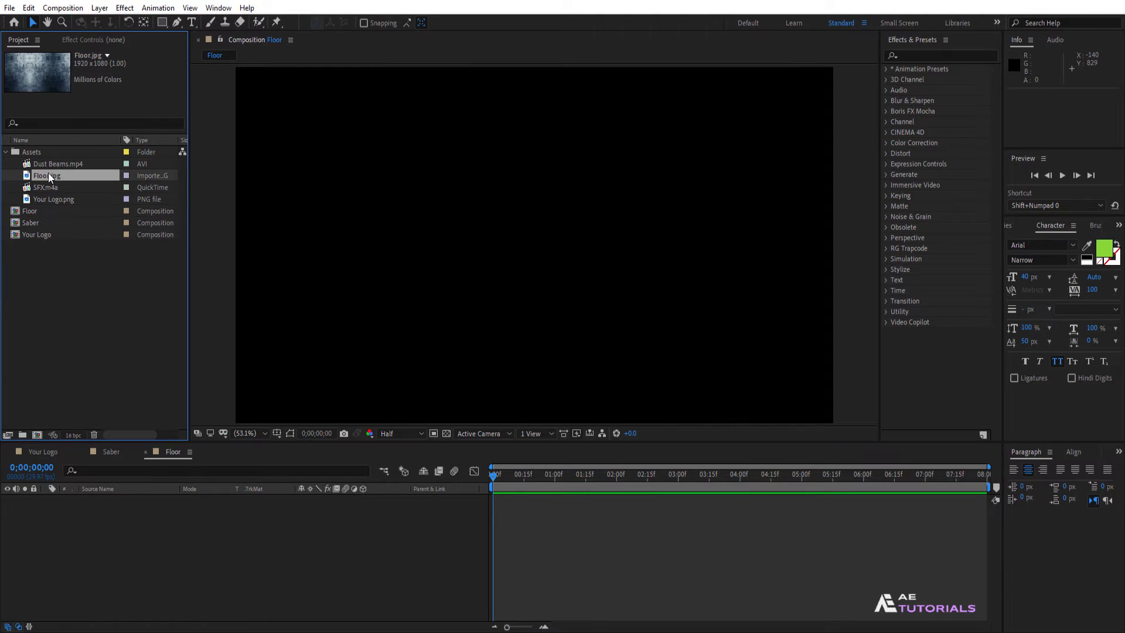
left_click_drag(48, 175, 132, 515)
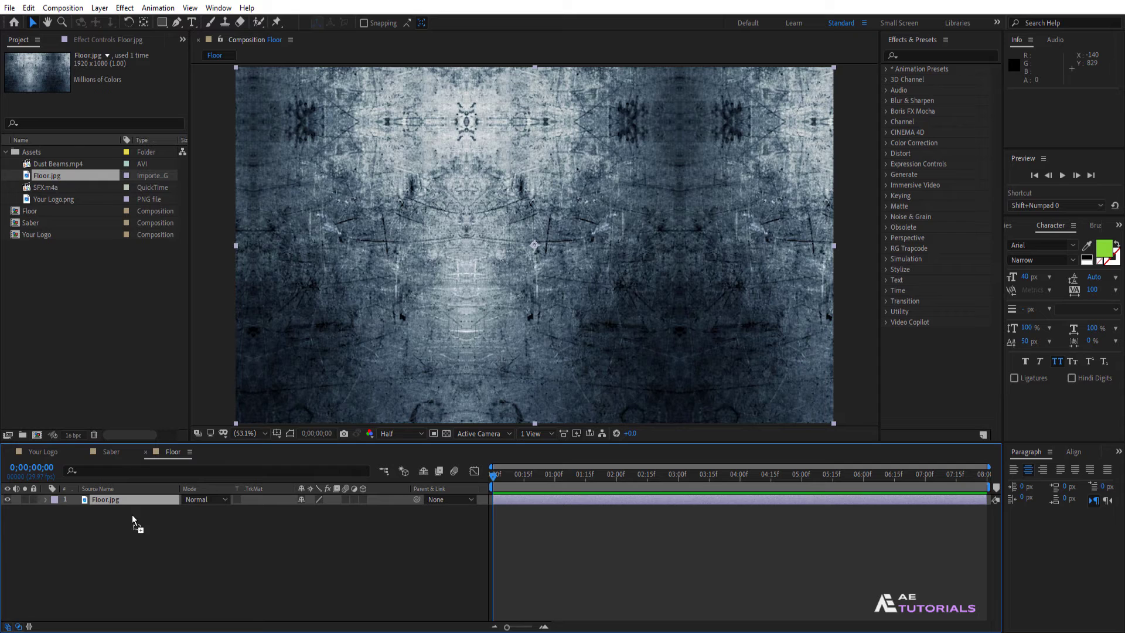
left_click(364, 499)
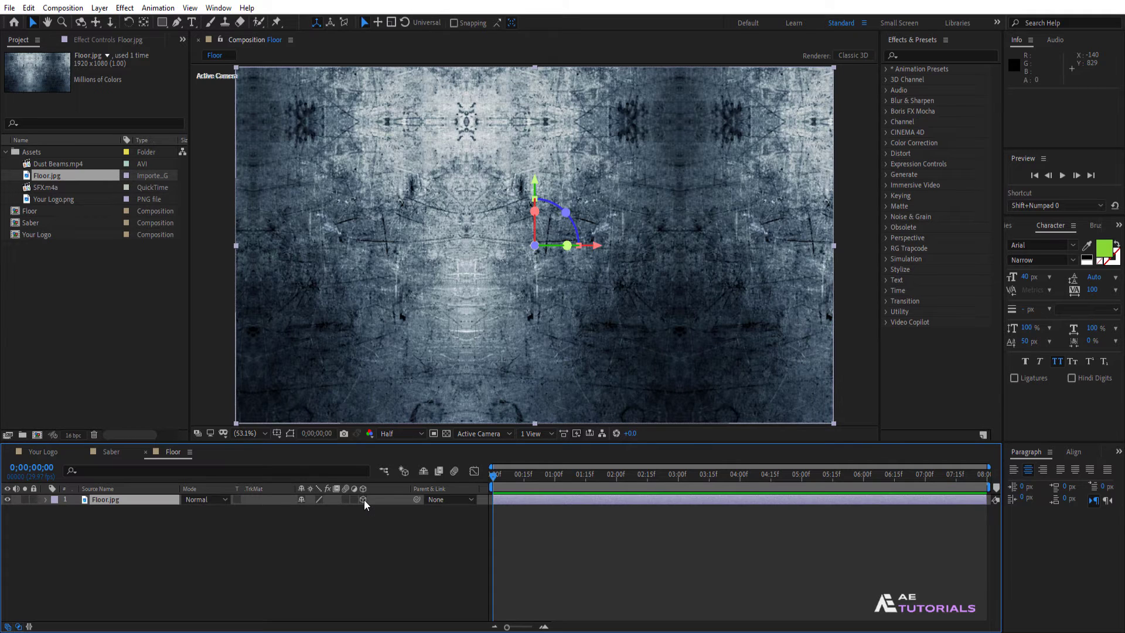
left_click(45, 500)
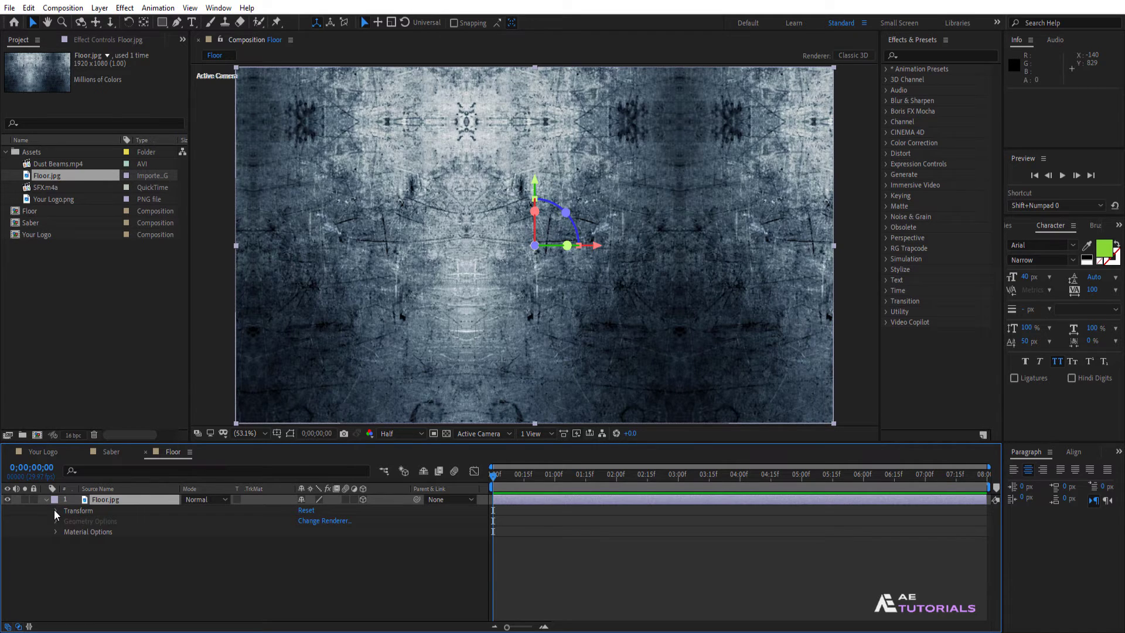
left_click(56, 511)
Set the floor's Orientation X to 270° and Position Y to 800
left_click(303, 552)
type("27")
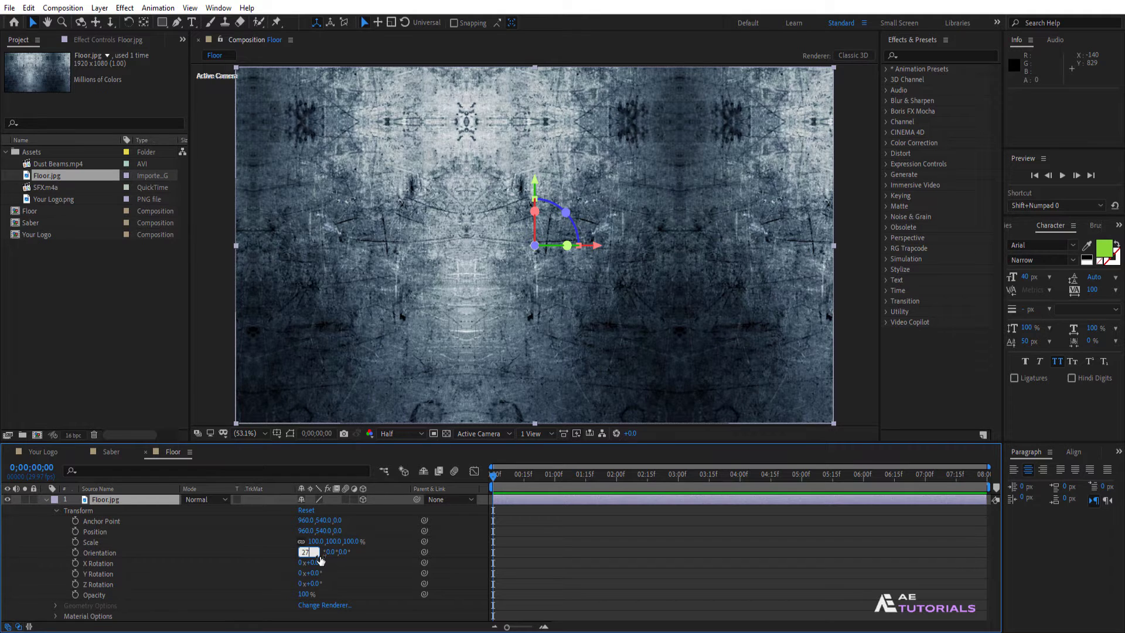
type("0")
key("Return")
left_click(157, 531)
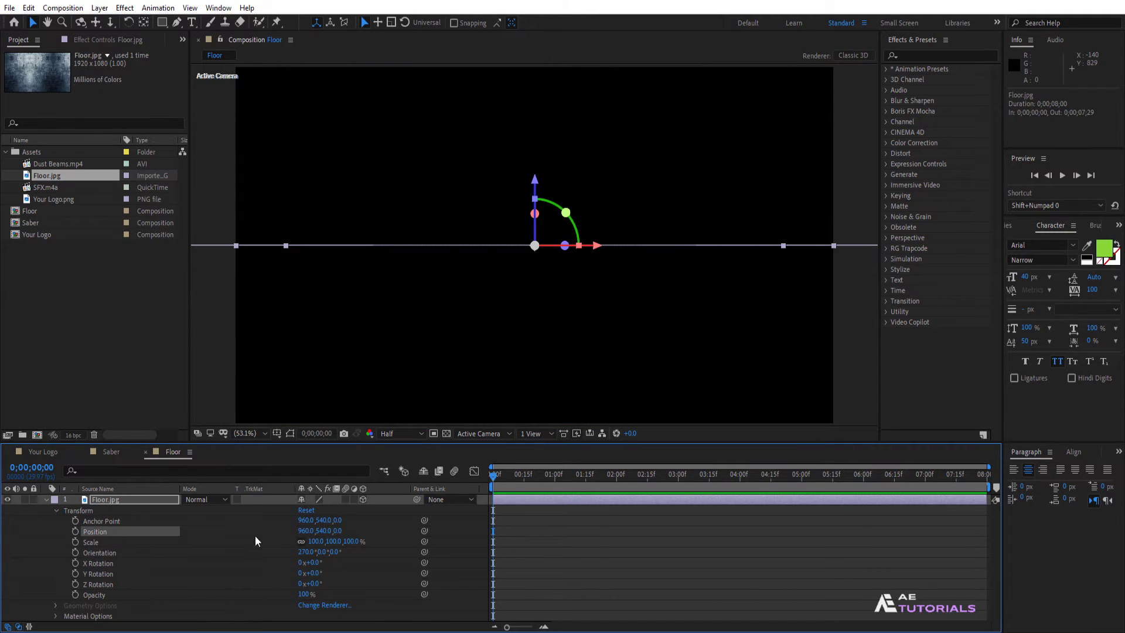
left_click(322, 531)
type("800")
key("Return")
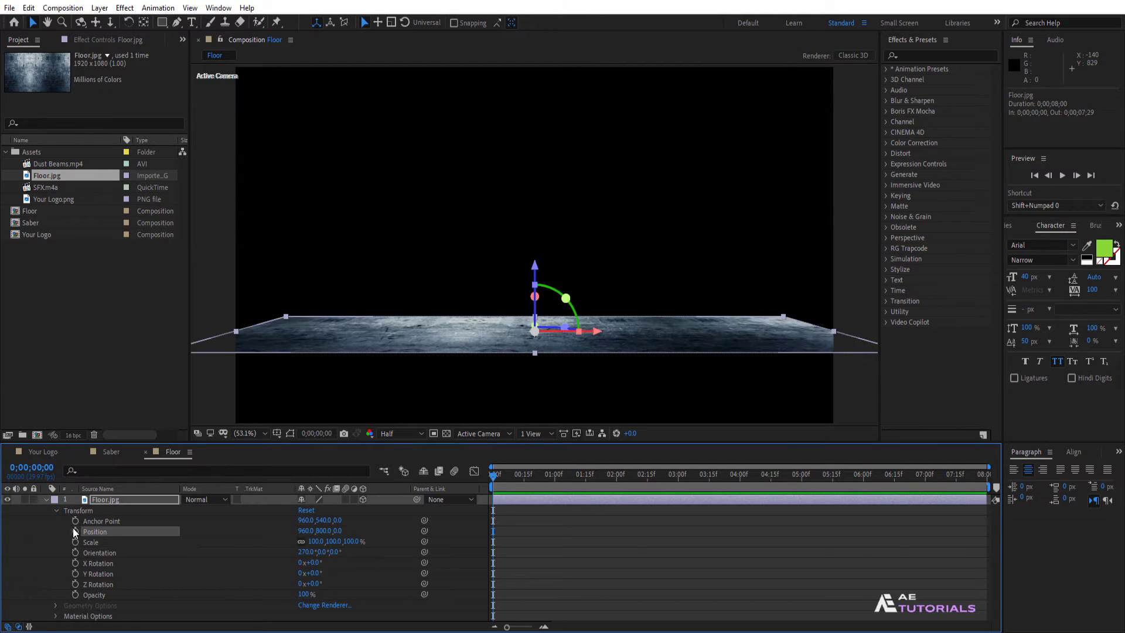
left_click(46, 499)
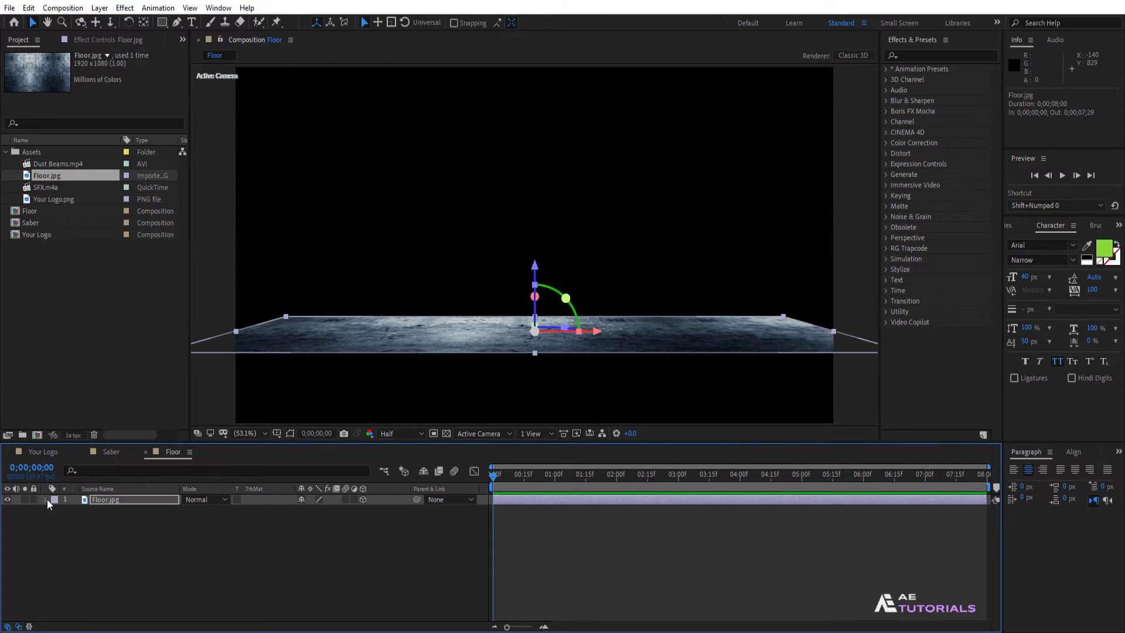
left_click(908, 56)
Apply Motion Tile to Floor.jpg with output width 200, height 850 and Mirror Edges on
type("motion")
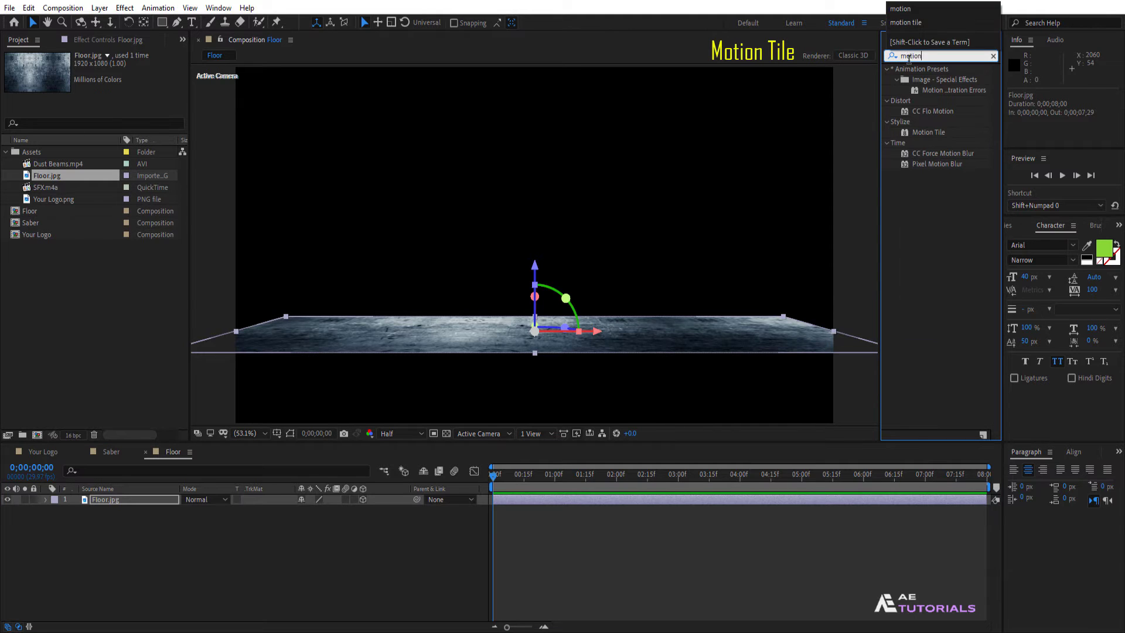
left_click(929, 133)
left_click_drag(928, 133, 144, 501)
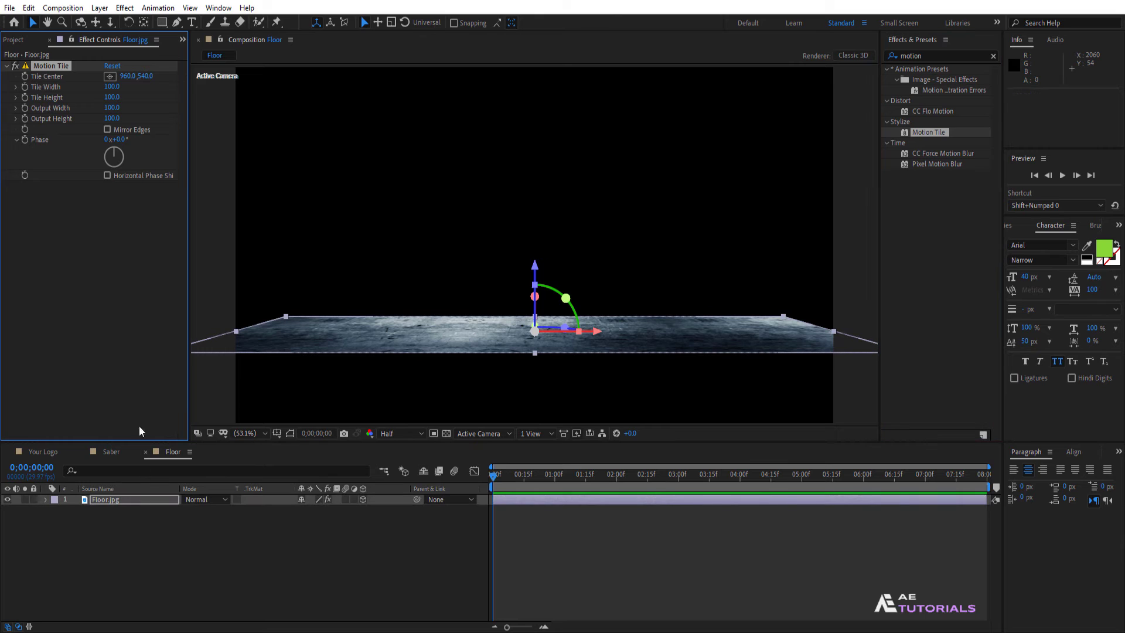
left_click(113, 108)
type("200")
key("Return")
left_click(112, 118)
type("850")
key("Return")
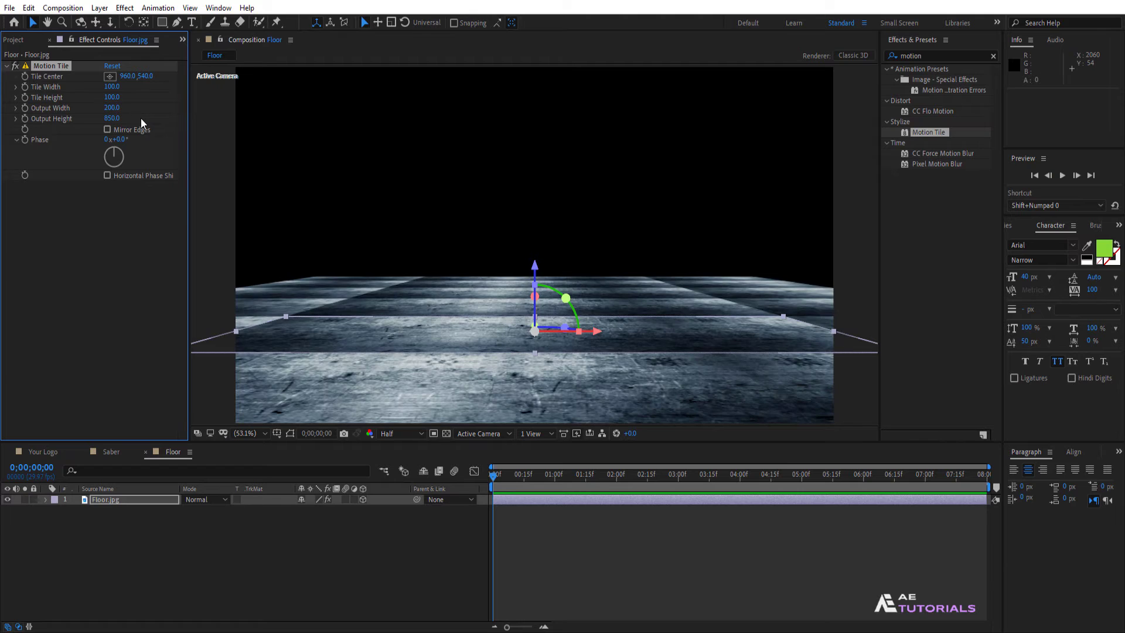
left_click(107, 129)
left_click(26, 39)
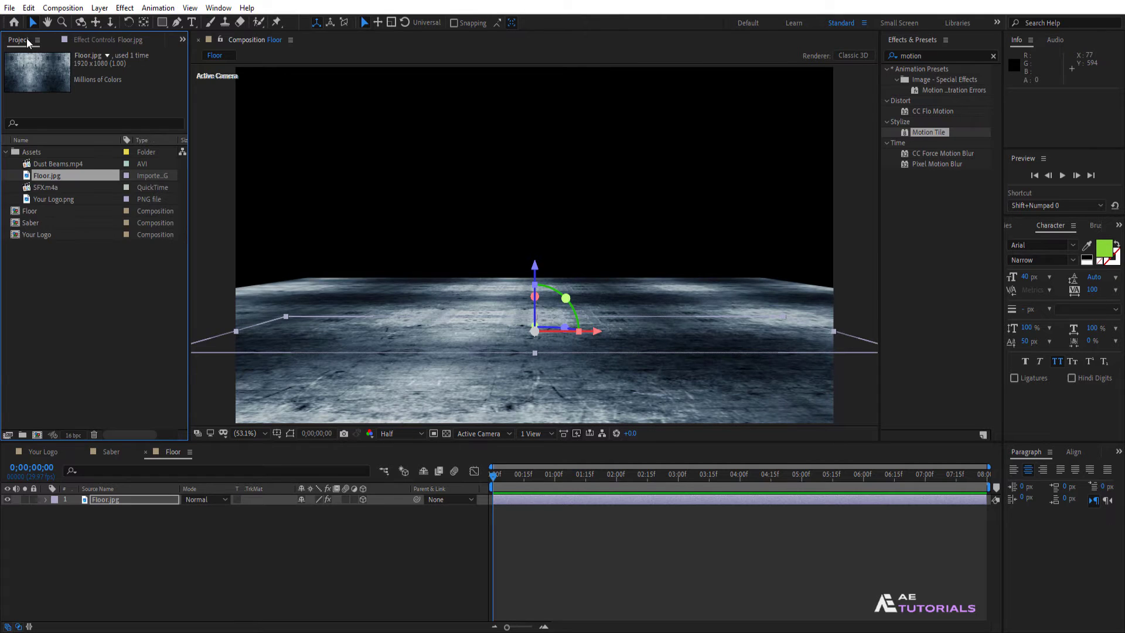
left_click(54, 265)
Create a new composition named Main
left_click(37, 435)
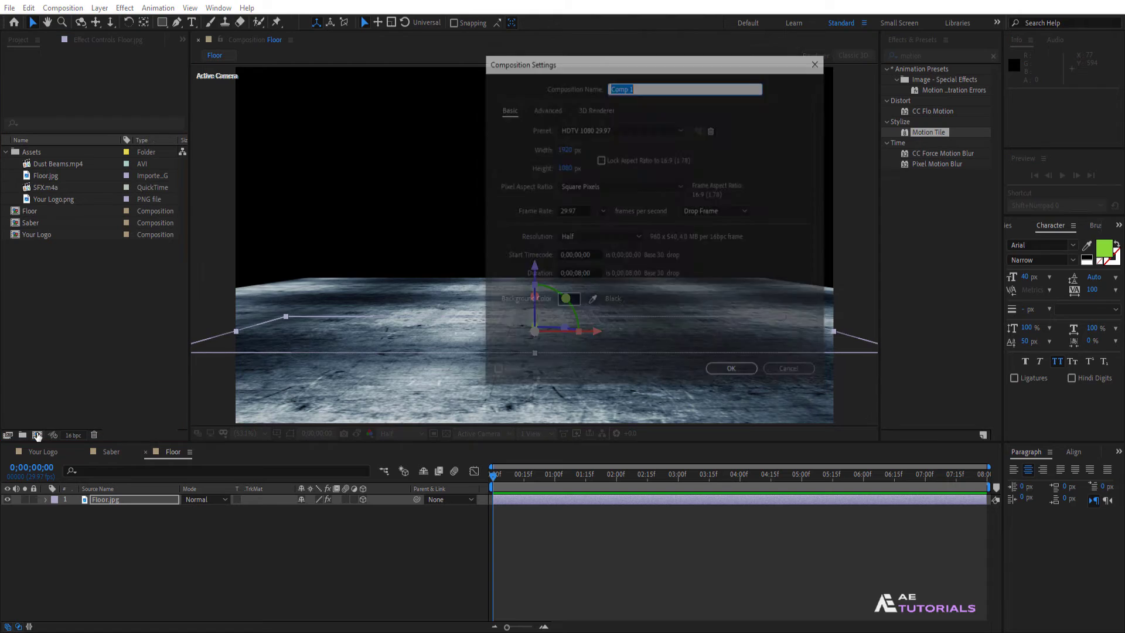
type("Main")
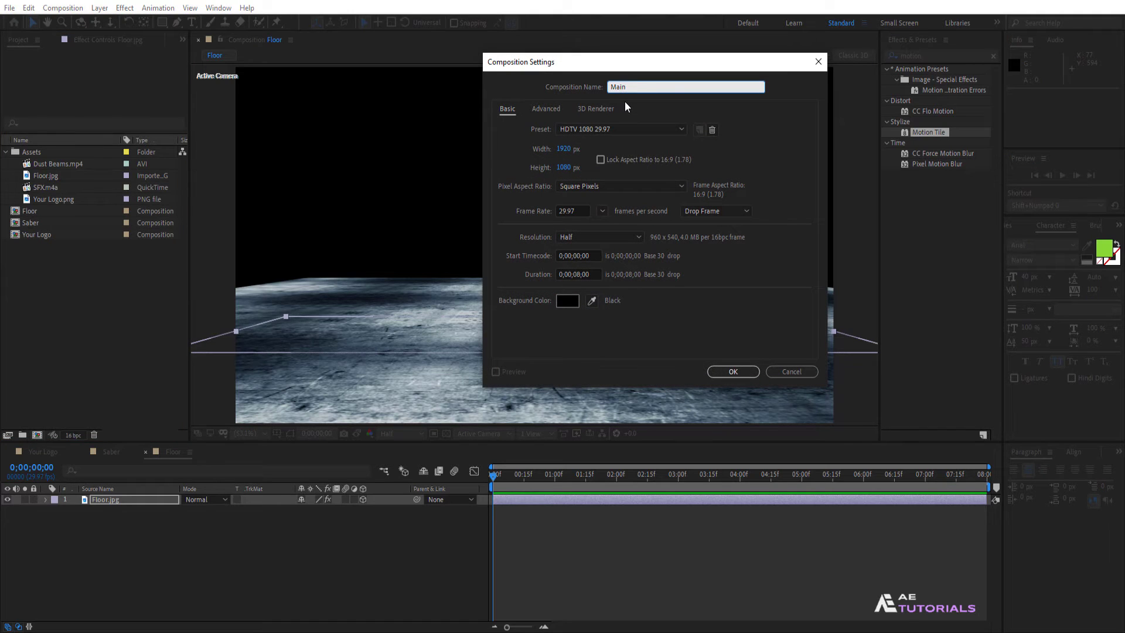
left_click(732, 371)
Add a black solid layer and place the Saber composition above it
right_click(311, 506)
mouse_move(406, 370)
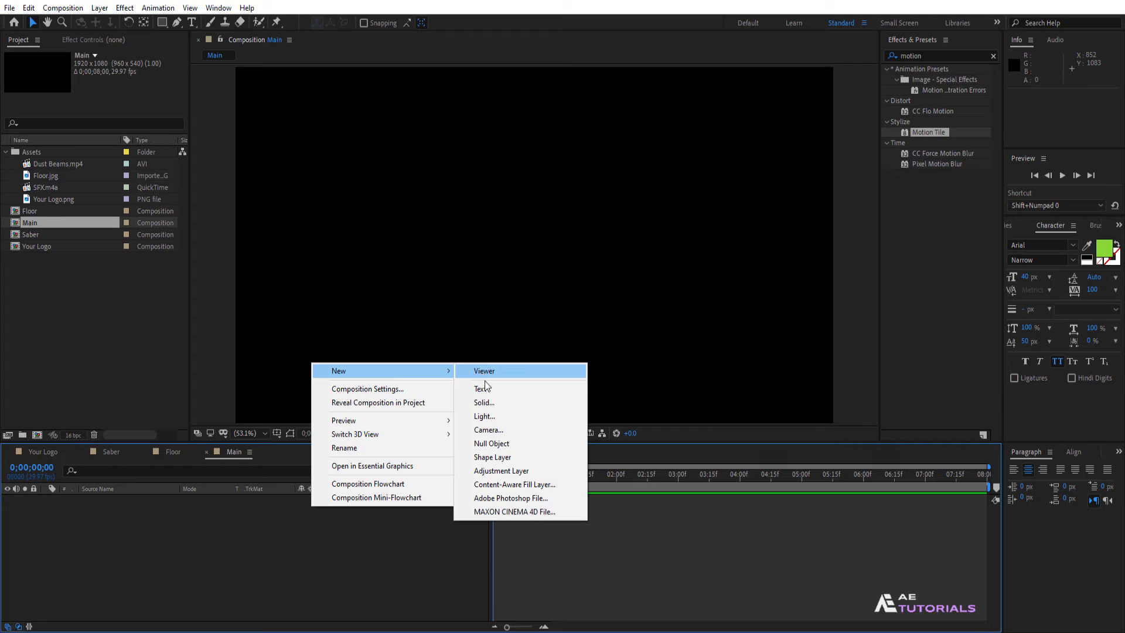
left_click(487, 402)
left_click(589, 314)
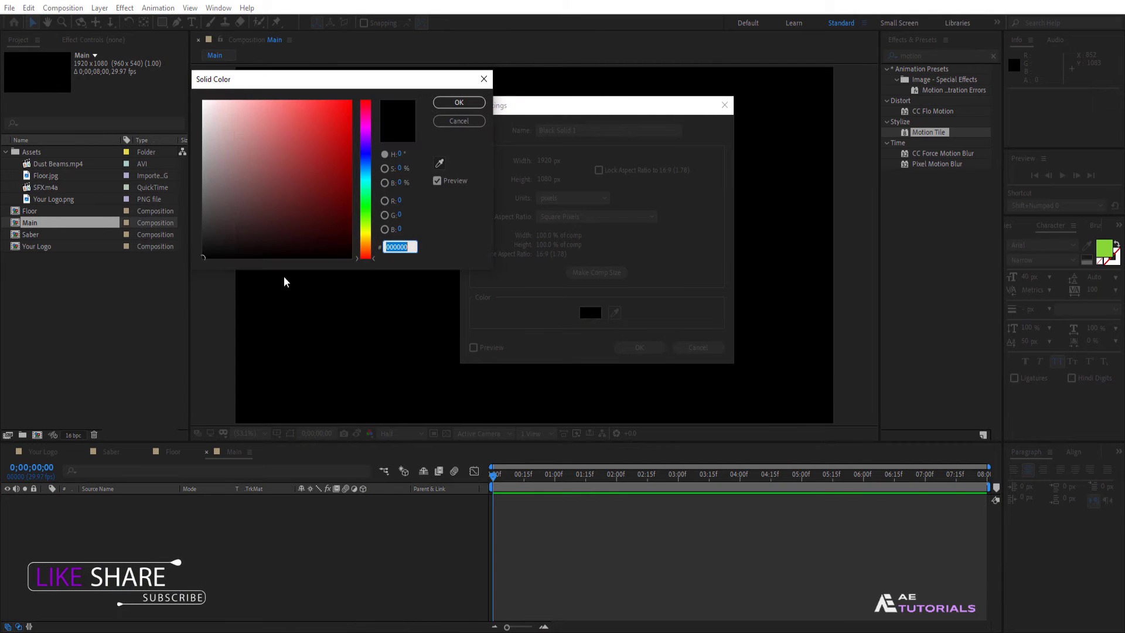
left_click(459, 103)
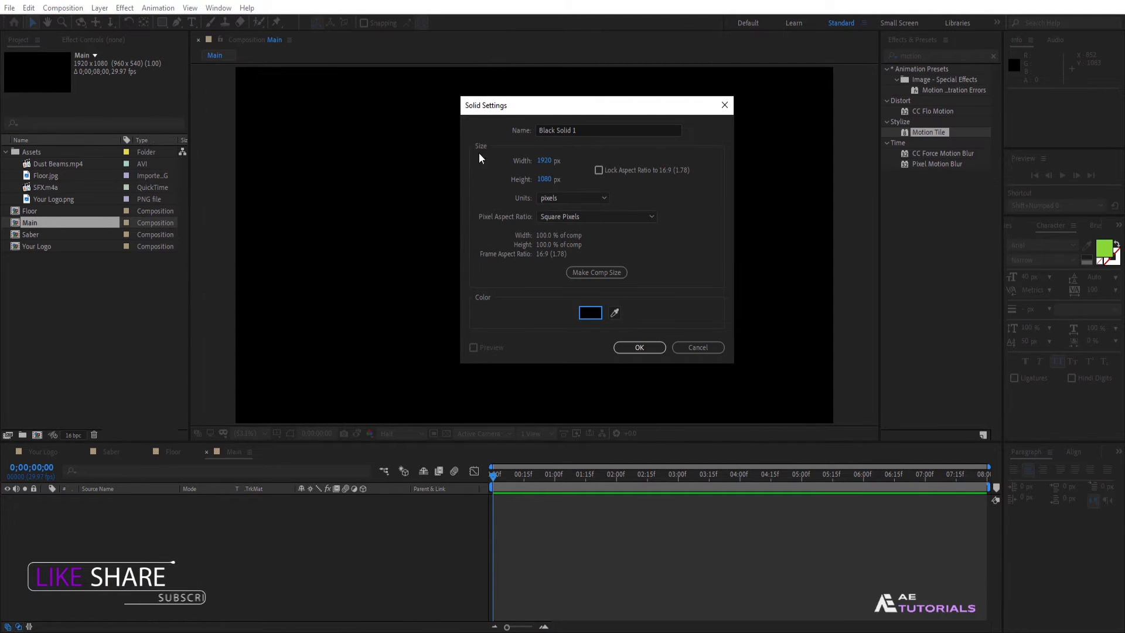
left_click(630, 348)
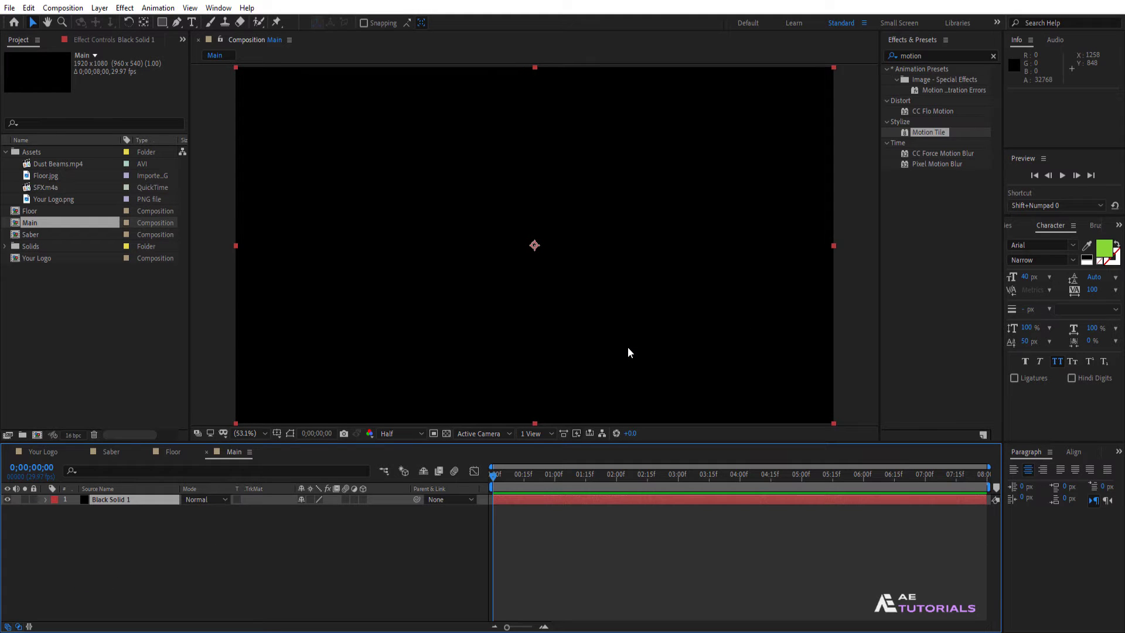
left_click_drag(43, 233, 145, 495)
left_click_drag(531, 475, 616, 478)
Set the Saber layer to Add blending mode and make it 3D
left_click(212, 500)
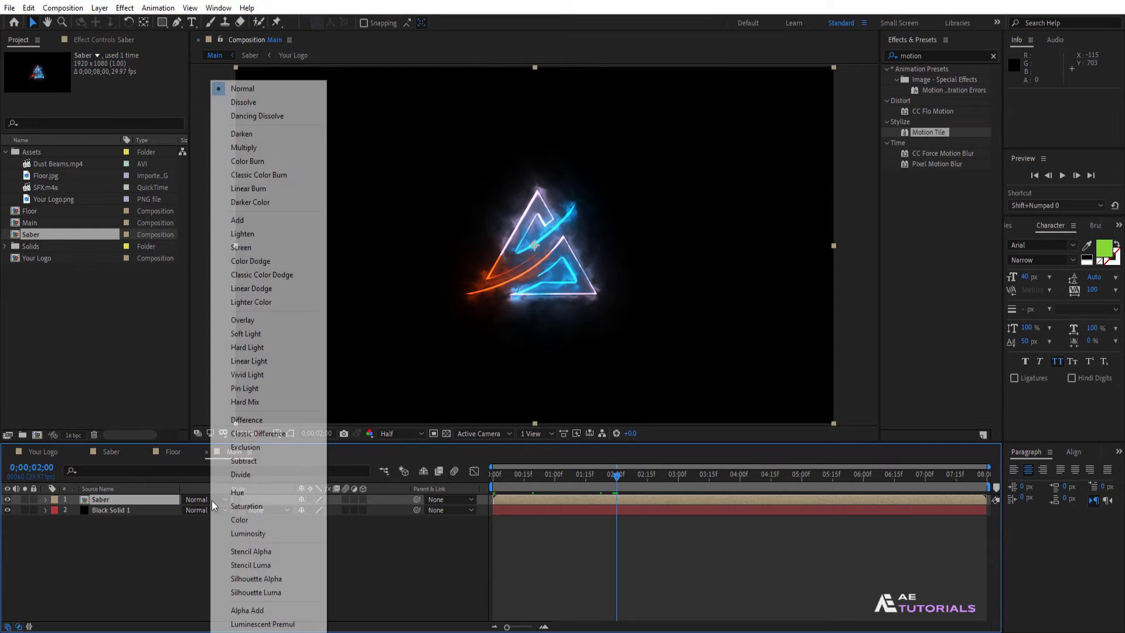
left_click(258, 222)
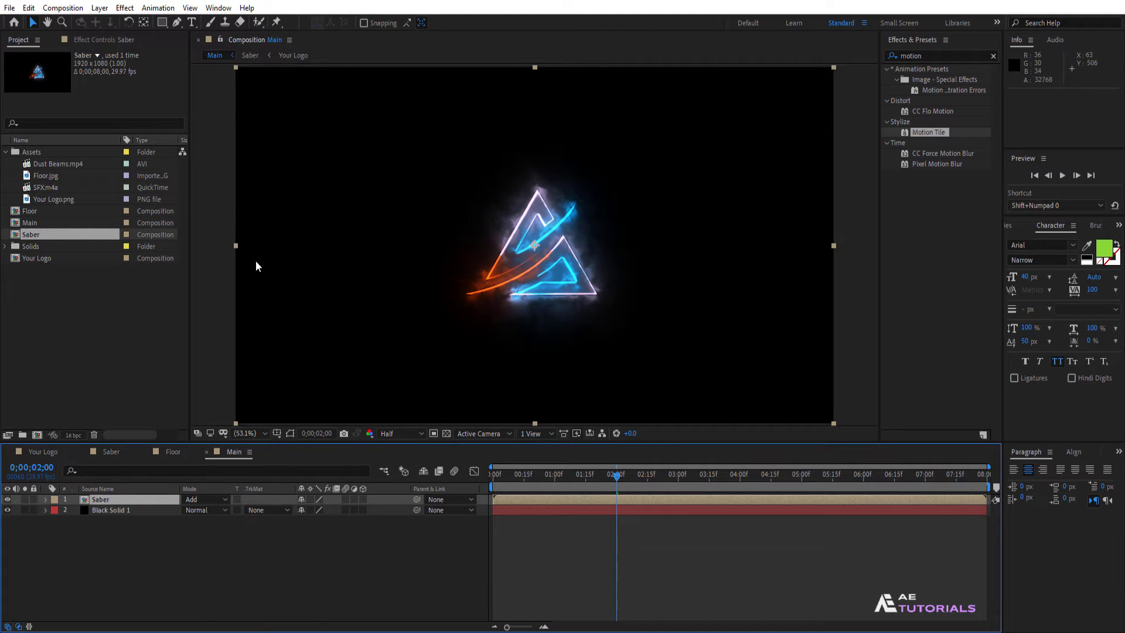
left_click(363, 499)
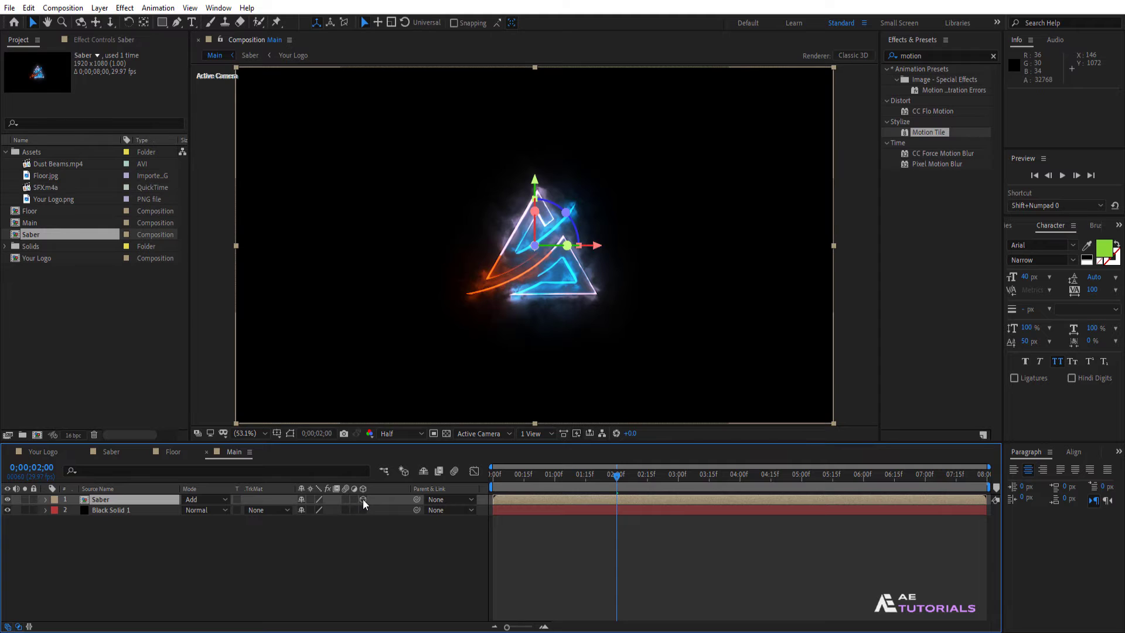
Apply Glow to Saber with radius 400 and intensity 1.5, then duplicate the layer
double_click(911, 56)
type("glow")
left_click_drag(930, 133, 149, 498)
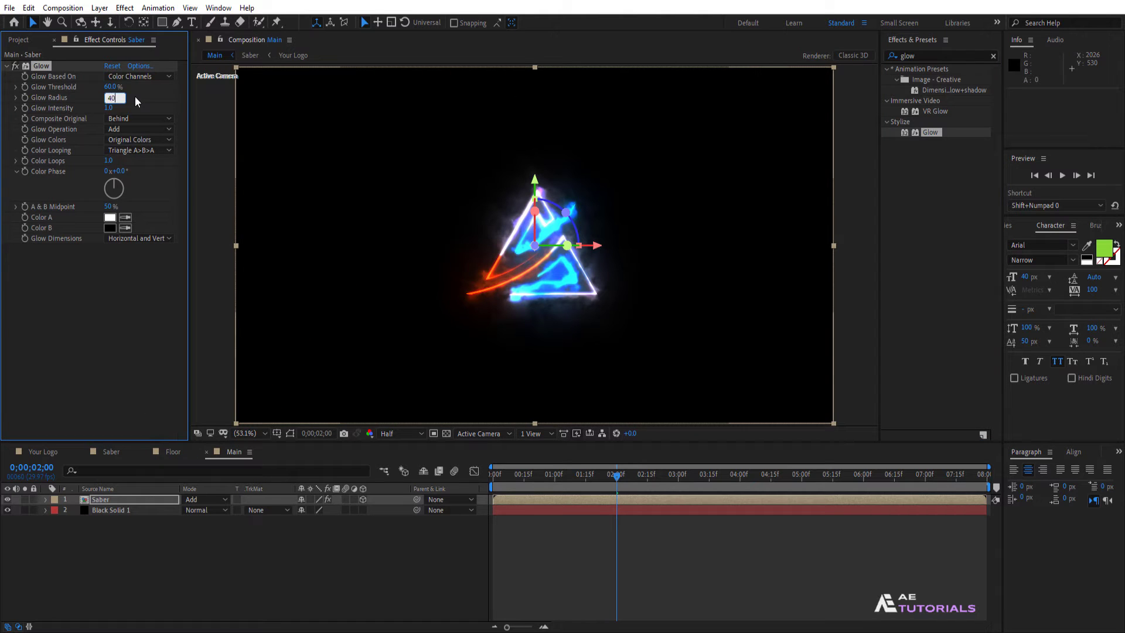
type("400")
key("Return")
left_click(123, 108)
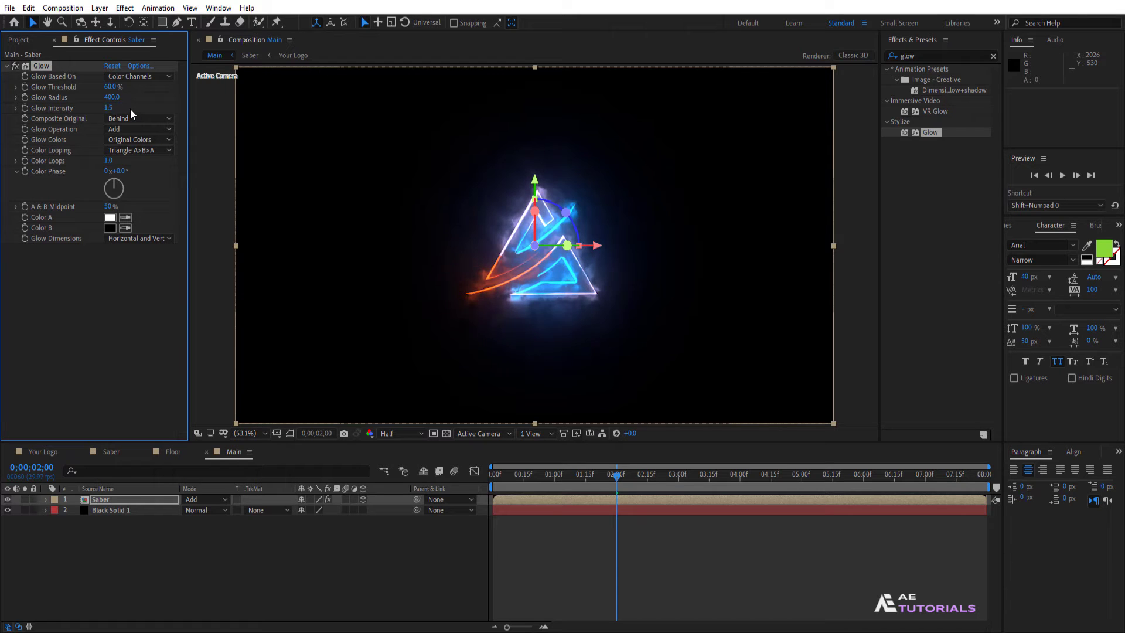
left_click(132, 499)
key("ctrl+d")
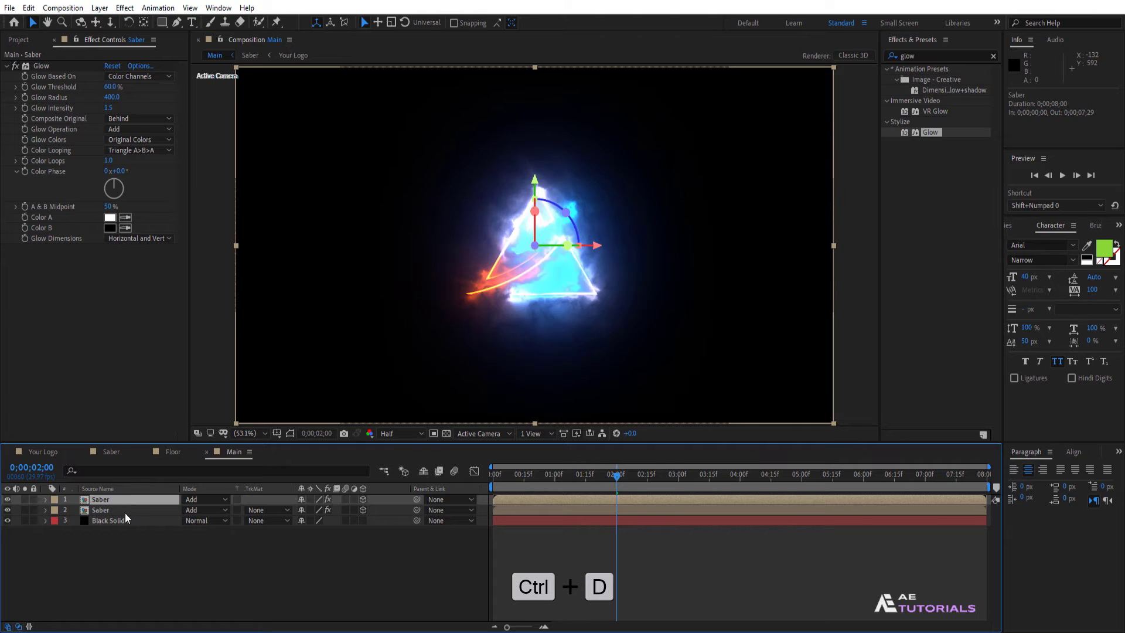
Rename the duplicate Saber layer to Reflection
right_click(124, 512)
left_click(148, 491)
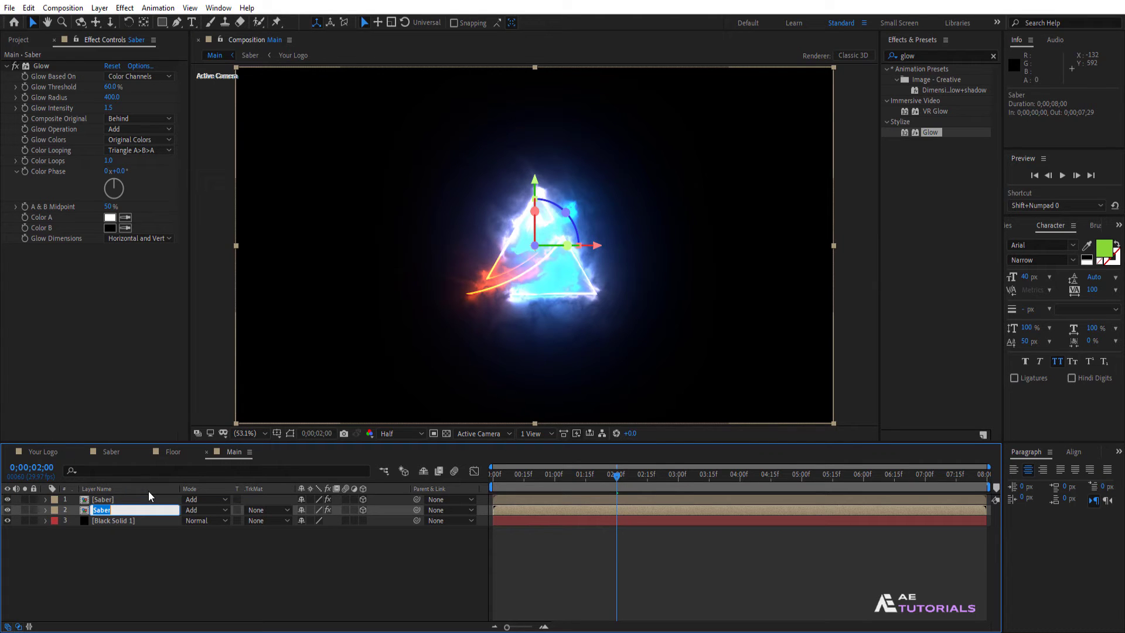
type("Reflection")
left_click(136, 553)
Flip Reflection with -100 vertical scale, move it below the logo, and add the Floor comp
left_click(118, 511)
key("s")
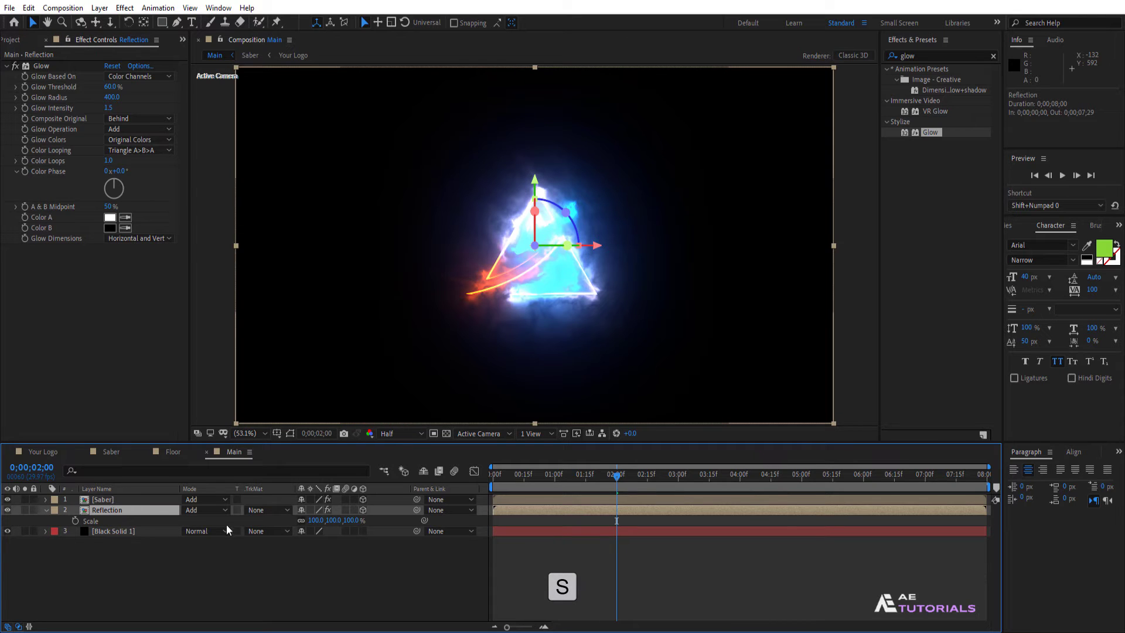
left_click(302, 521)
left_click(333, 520)
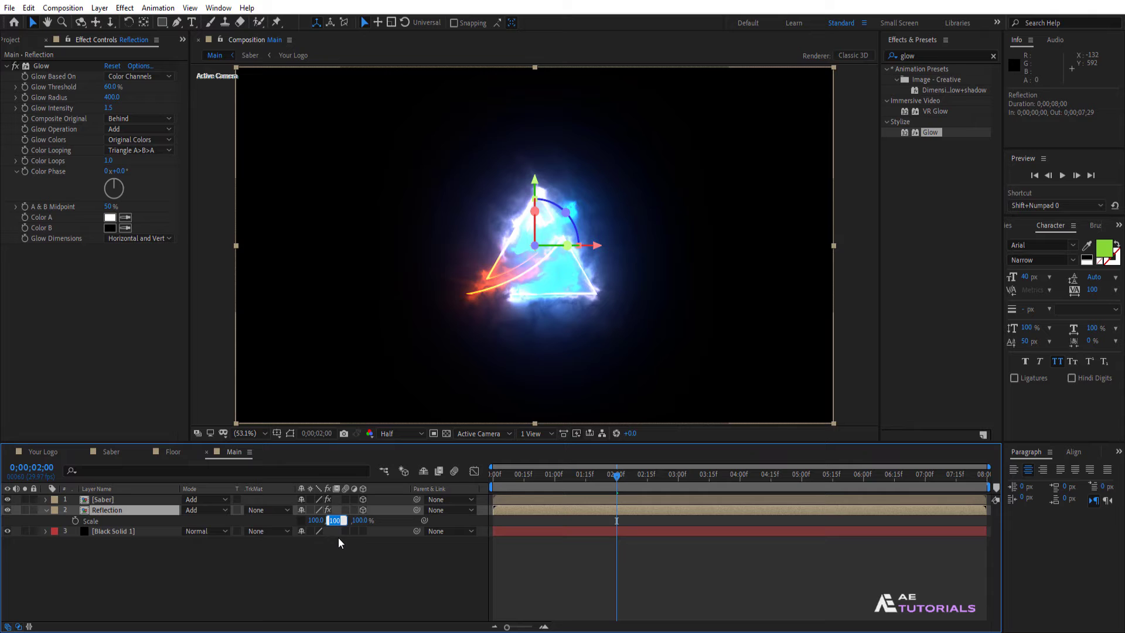
key("Return")
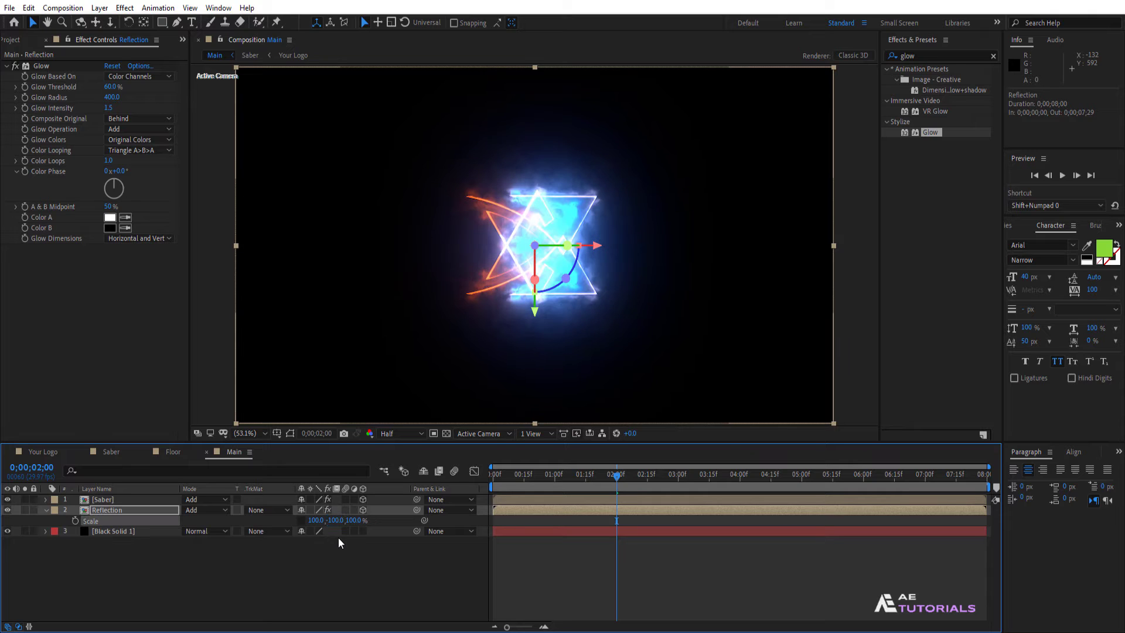
left_click_drag(532, 311, 534, 454)
left_click(46, 510)
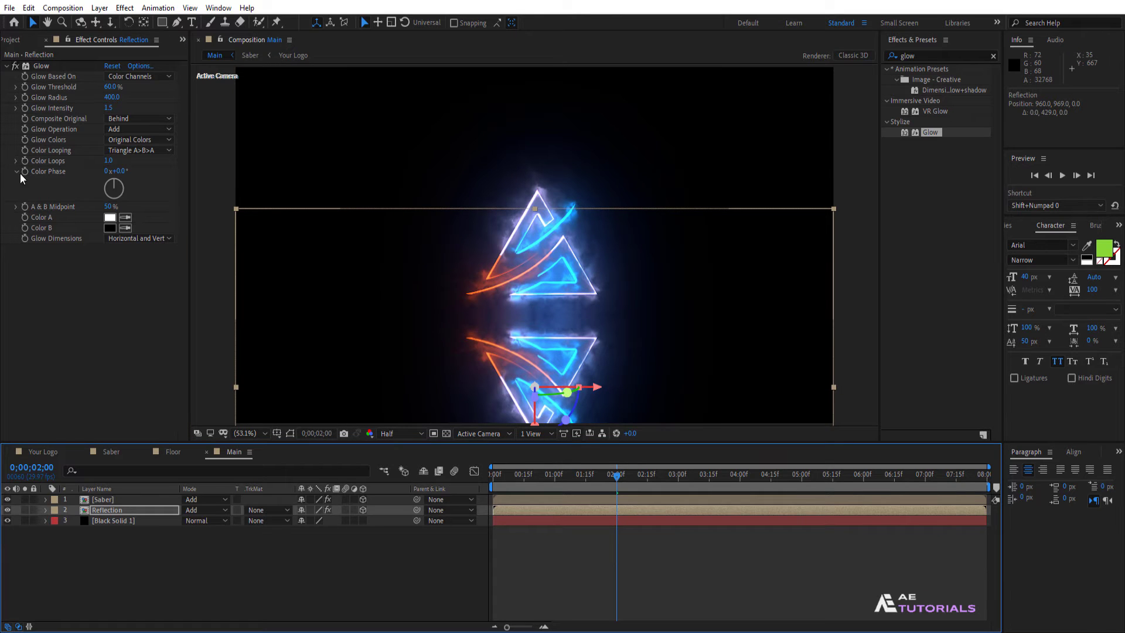
left_click(18, 41)
left_click_drag(35, 213, 108, 501)
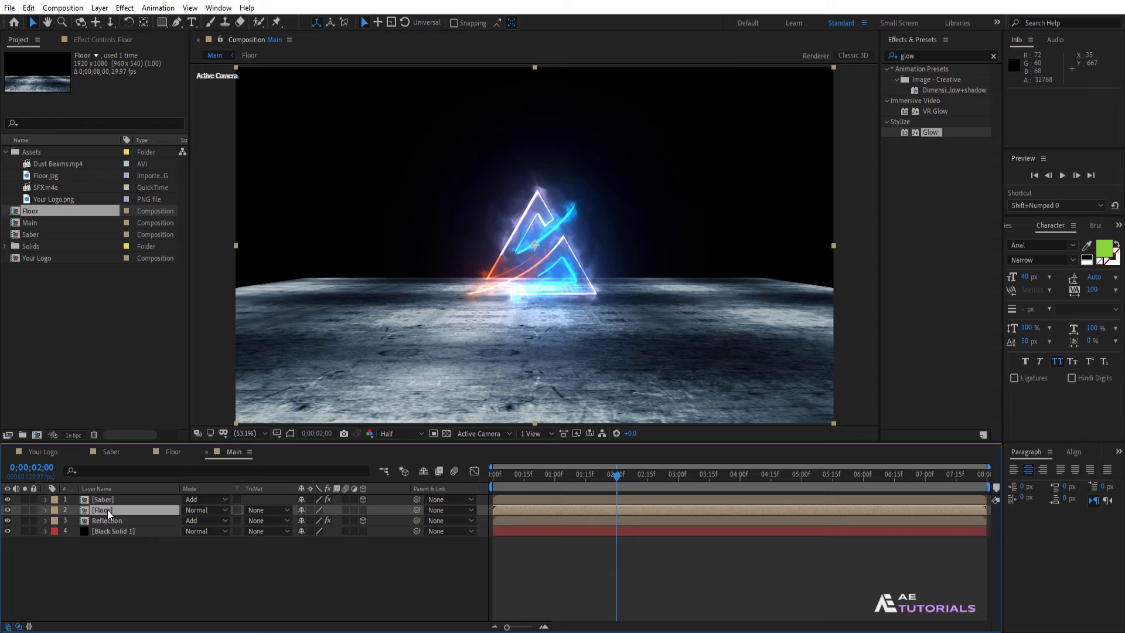
Hide the Floor layer and add a new adjustment layer
left_click(7, 509)
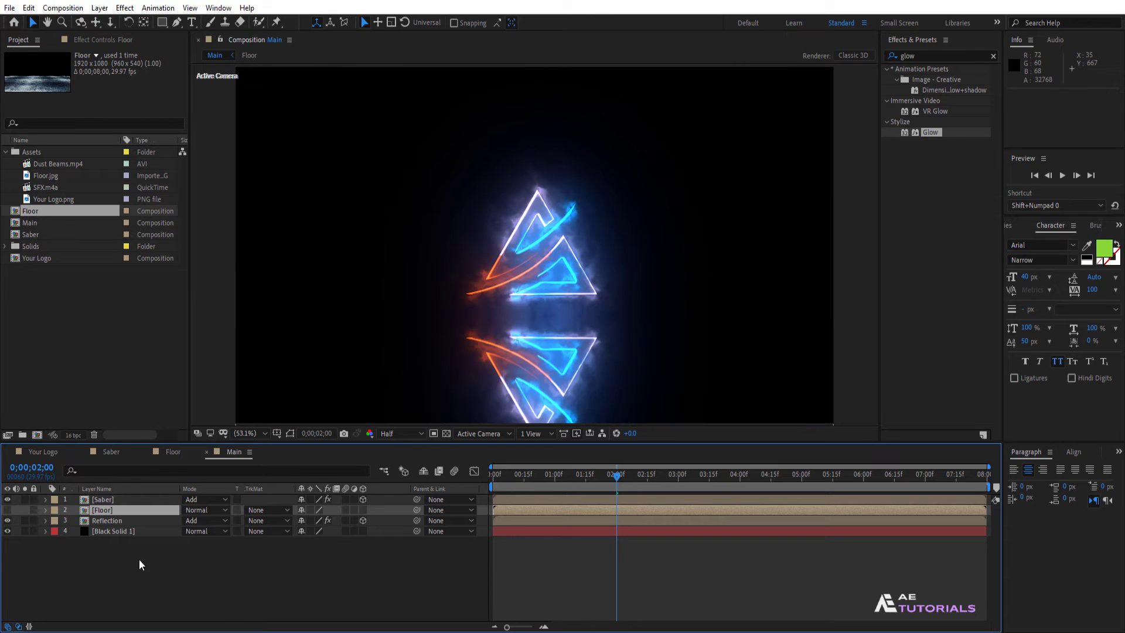
right_click(139, 559)
mouse_move(175, 423)
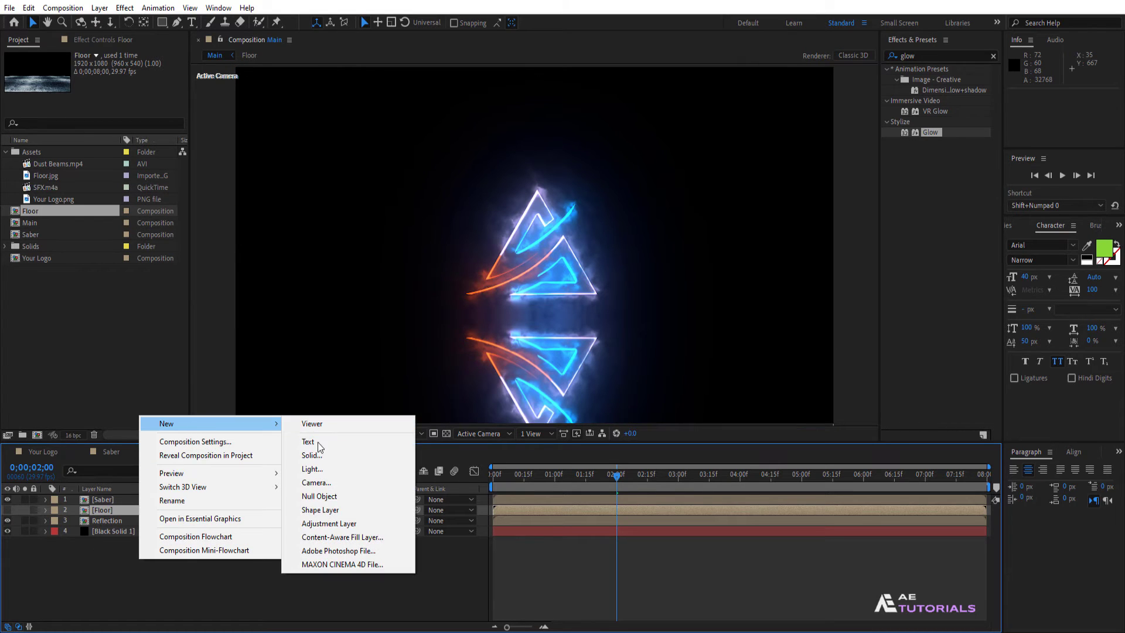
left_click(332, 523)
Apply Compound Blur to the adjustment layer, using Floor as blur layer with Maximum Blur 150
left_click(901, 56)
key("BackSpace")
type("comp")
left_click_drag(934, 185, 129, 508)
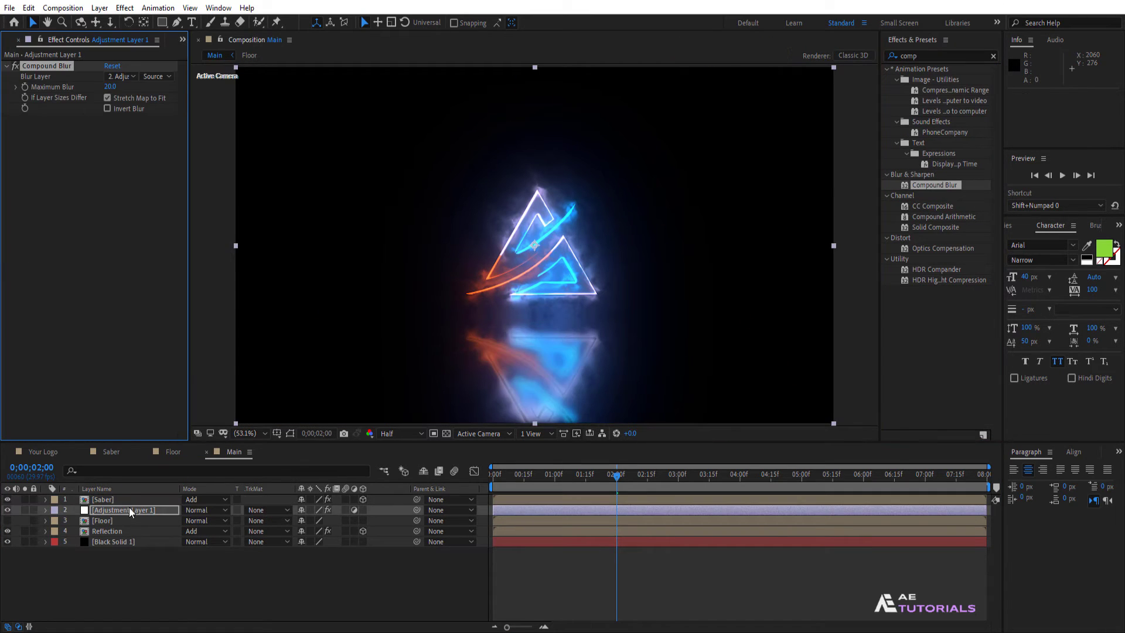
left_click(130, 79)
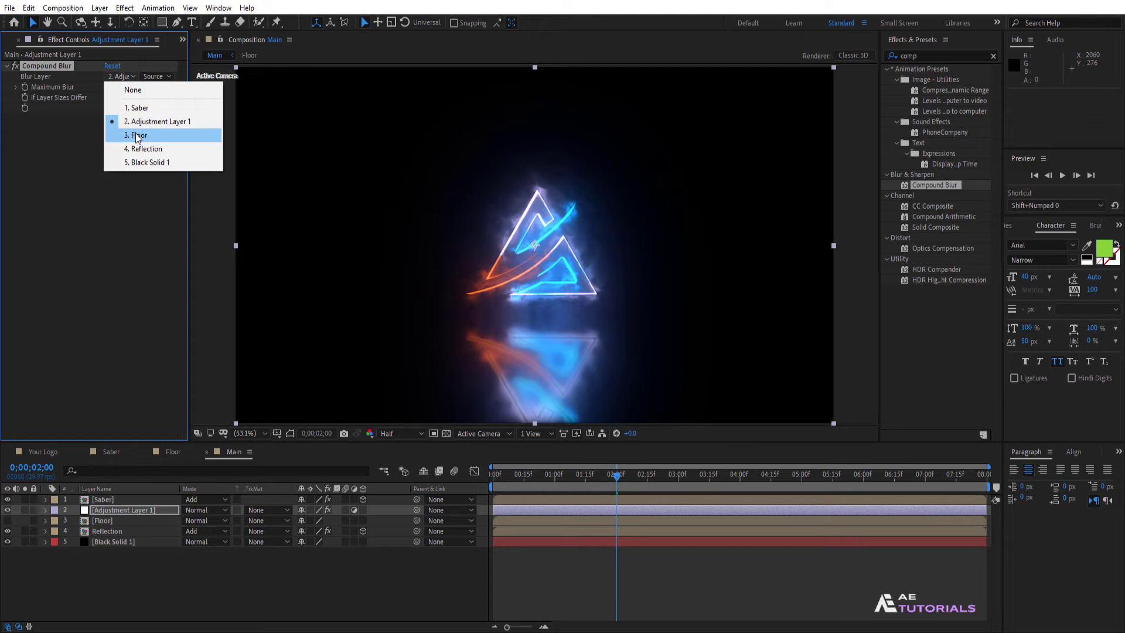
left_click(135, 133)
left_click(111, 87)
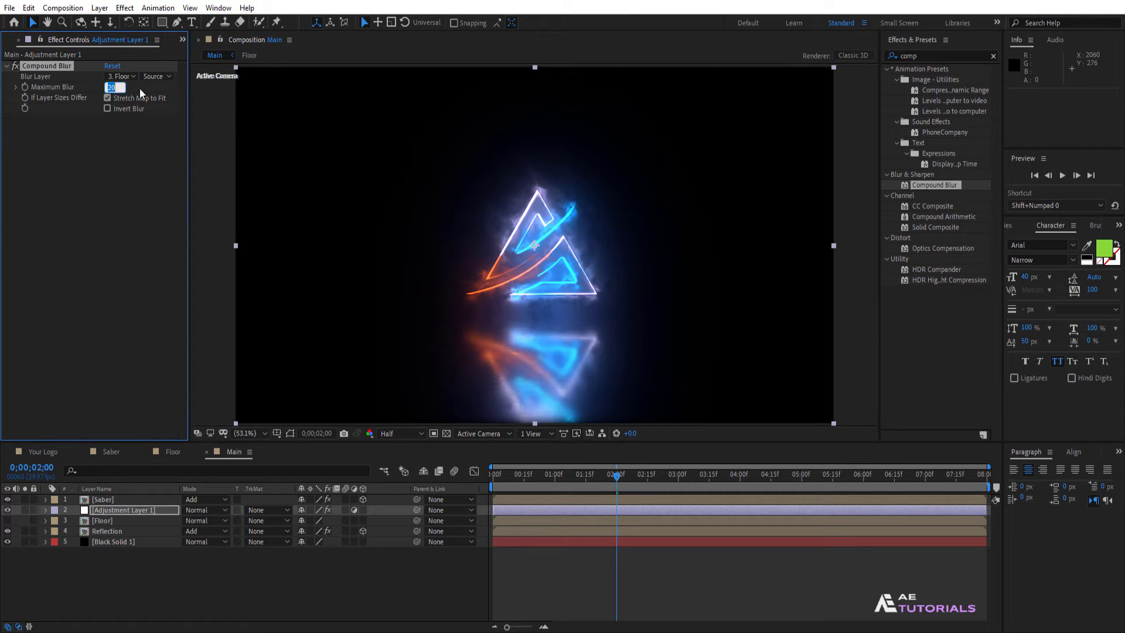
key("Return")
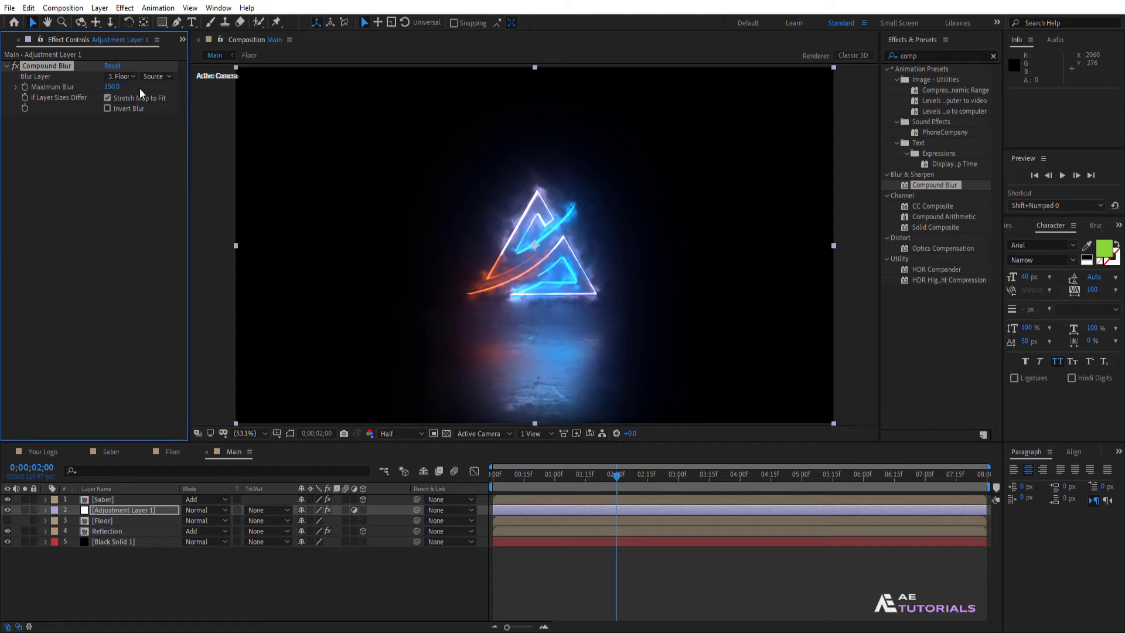
left_click(897, 56)
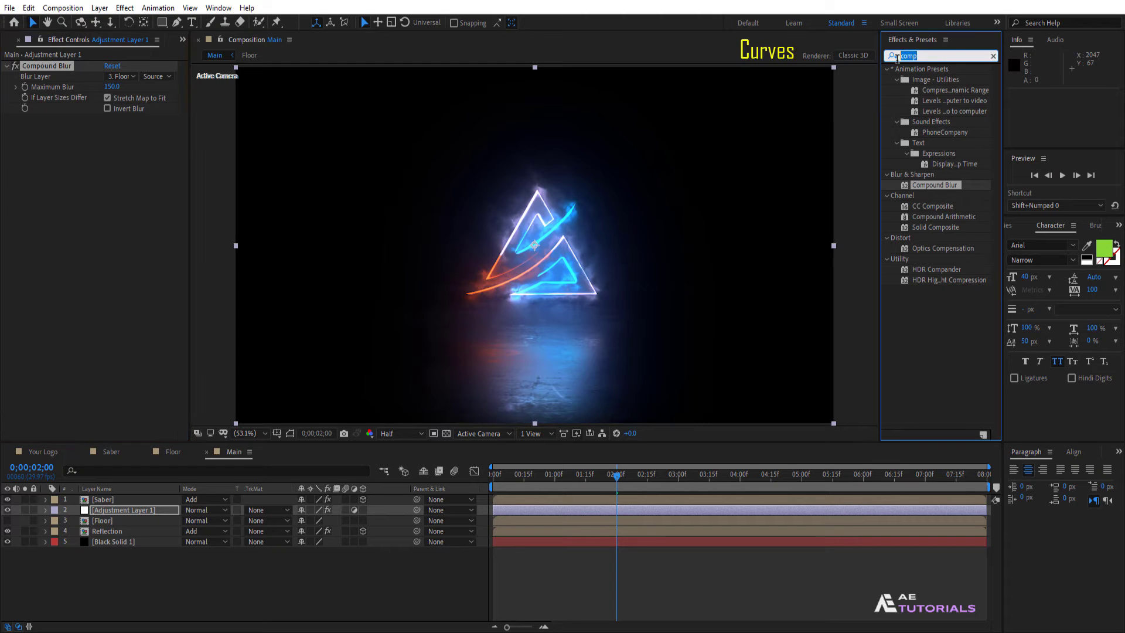
Add Curves to the adjustment layer and bend it into an S-curve for contrast
type("curves")
left_click_drag(932, 111, 140, 159)
left_click_drag(133, 204, 119, 211)
left_click_drag(76, 271, 78, 278)
left_click_drag(119, 211, 120, 211)
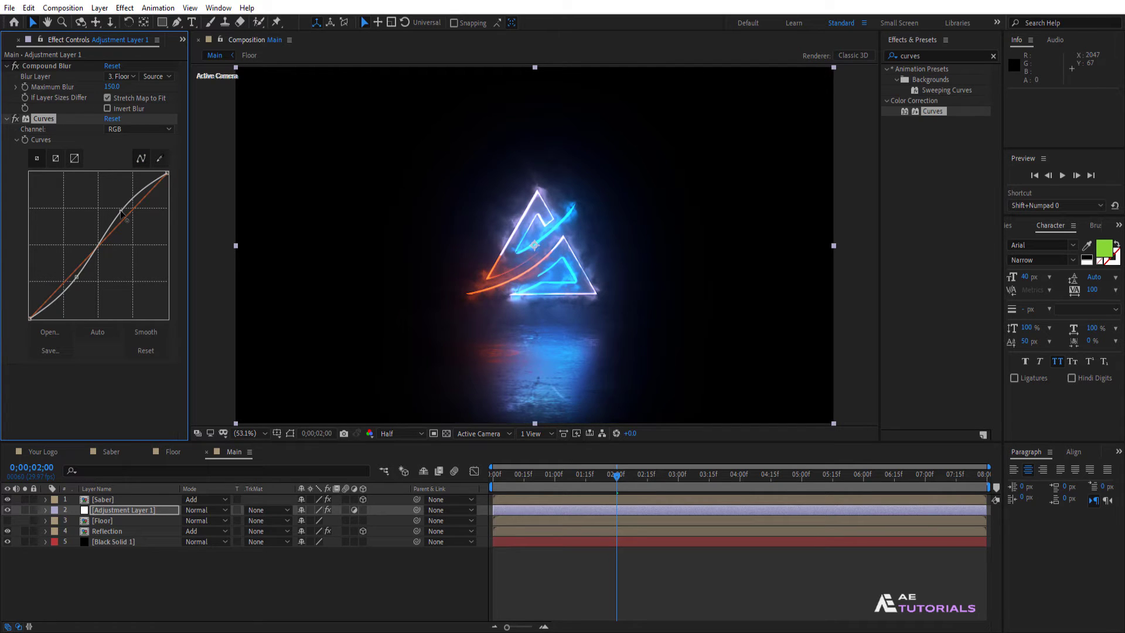
Add Solid Composite to the adjustment layer with a black colour
left_click(910, 56)
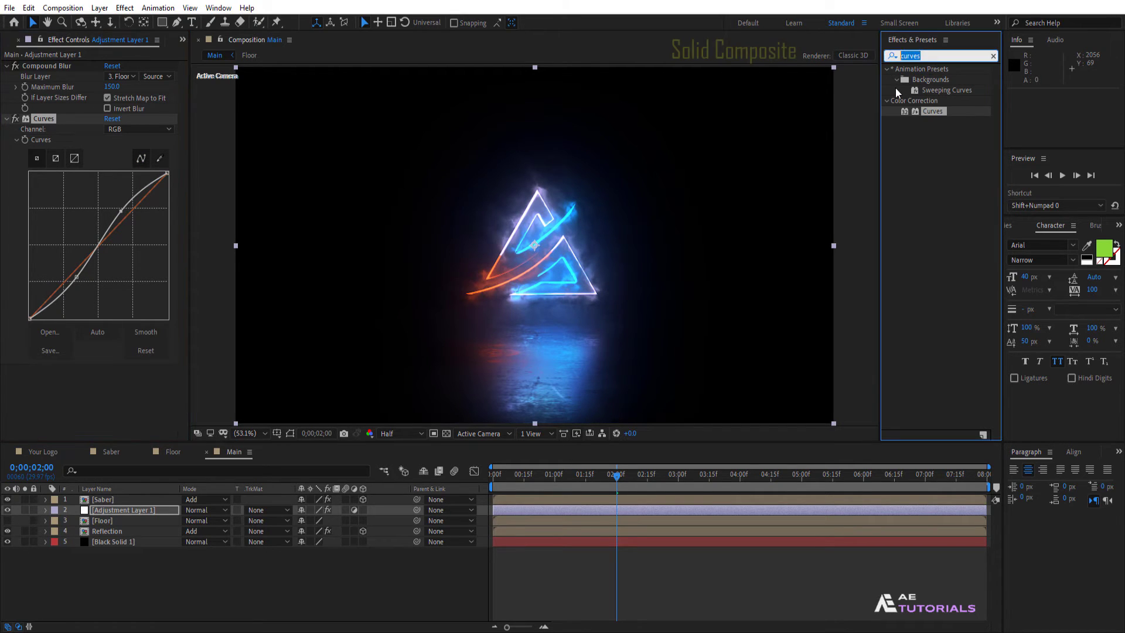
type("solid")
left_click_drag(927, 85, 124, 372)
left_click(109, 391)
left_click(205, 254)
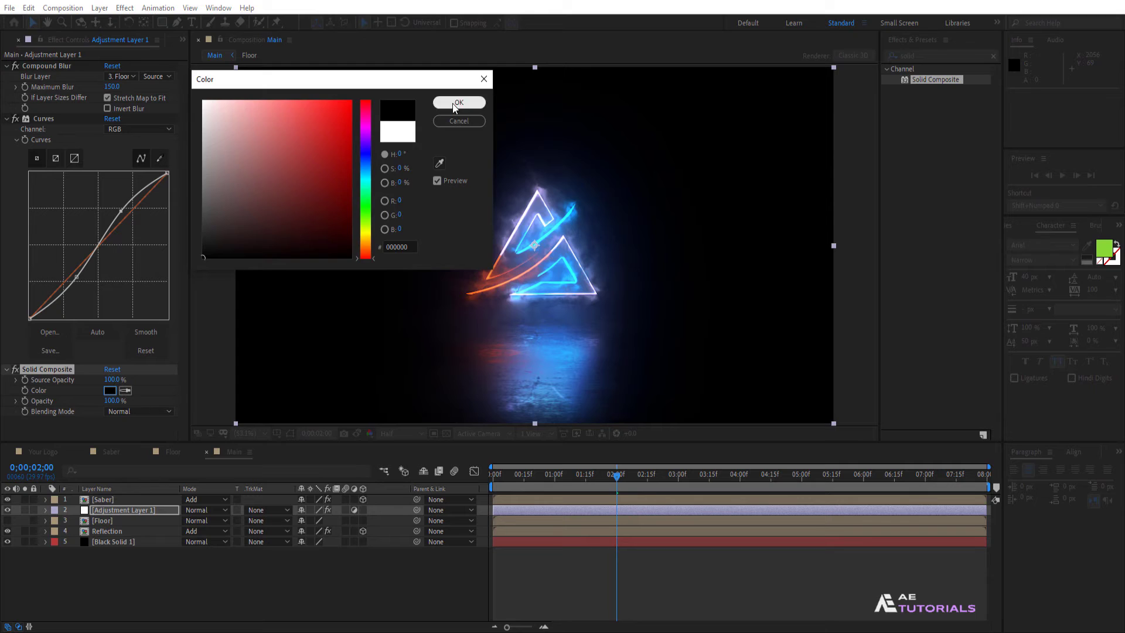
left_click(459, 102)
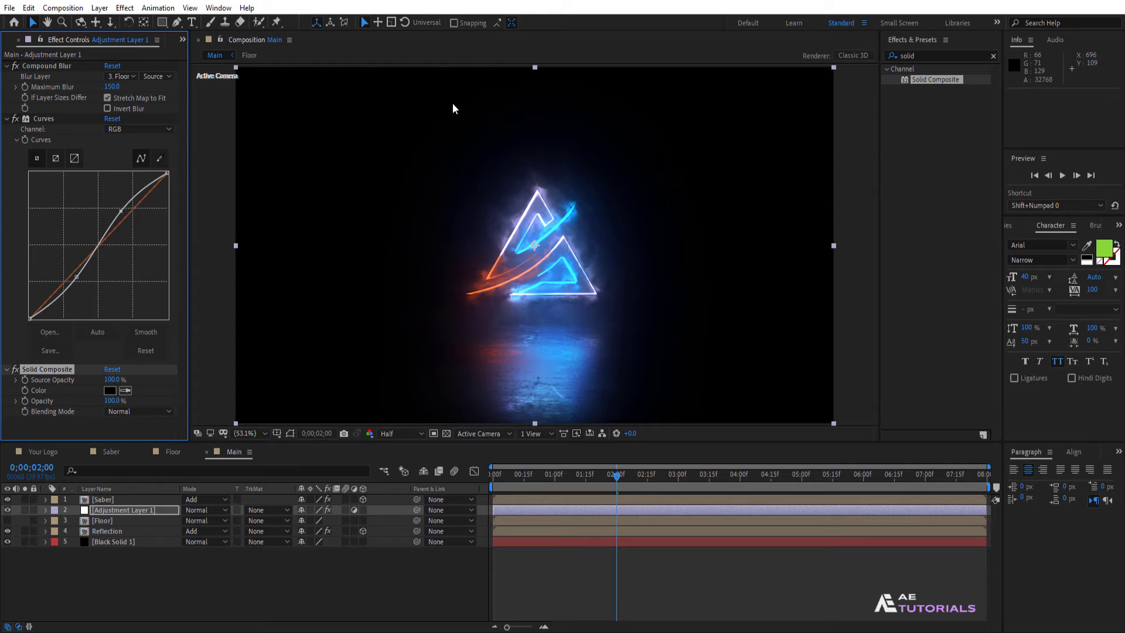
left_click(129, 499)
Duplicate Saber, remove the copy's Glow, set its vertical scale to -5%, and move it below the logo
key("ctrl+d")
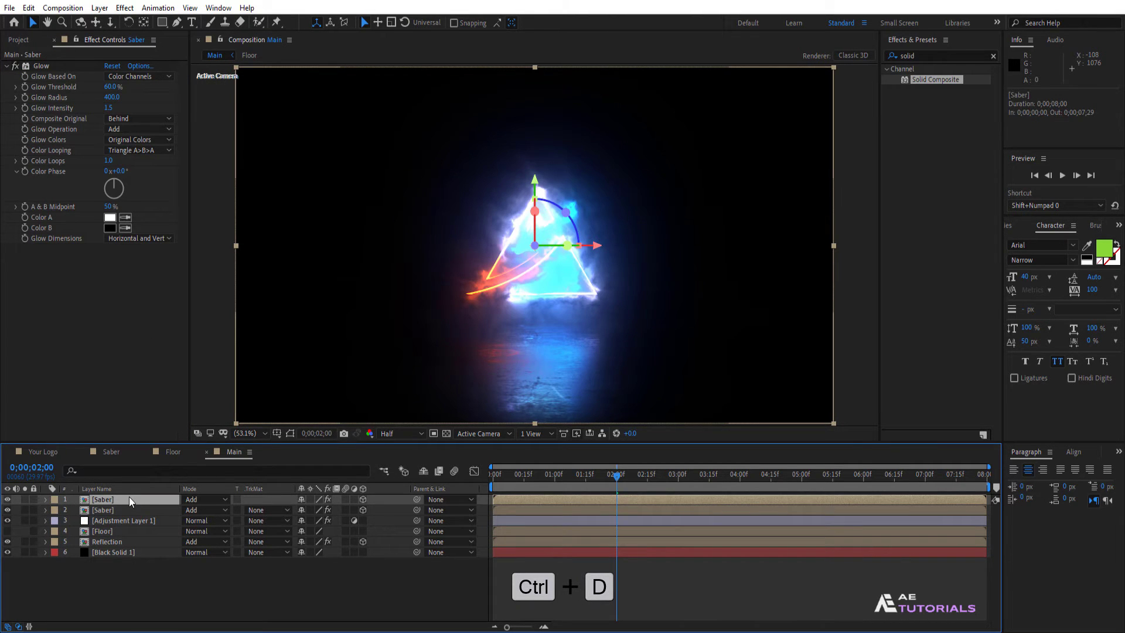
left_click(120, 510)
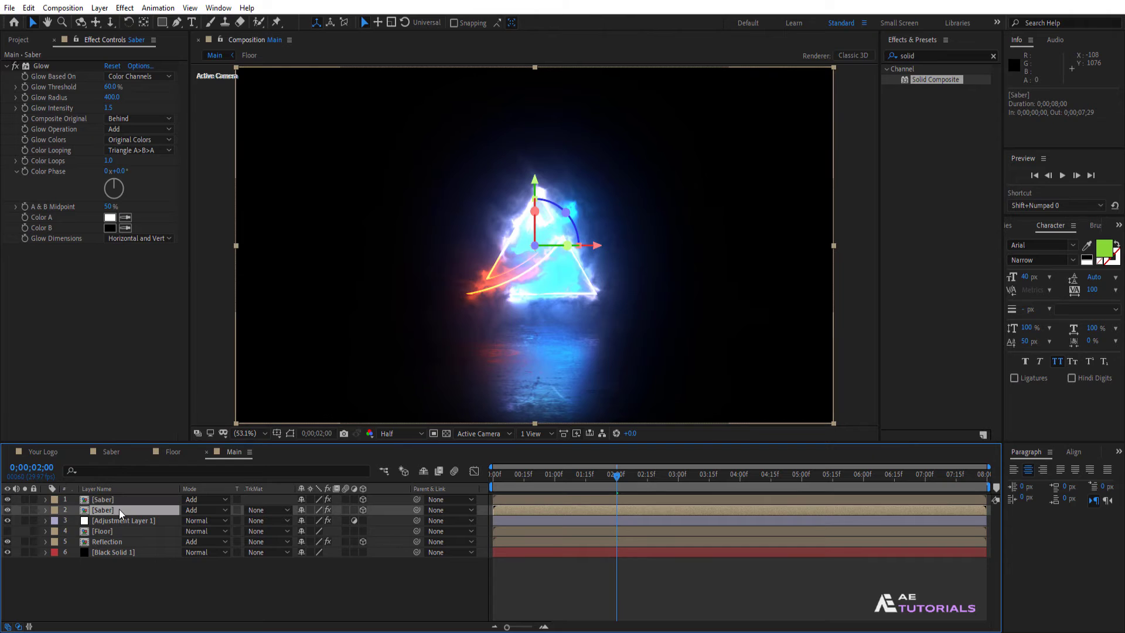
left_click(39, 69)
key("Delete")
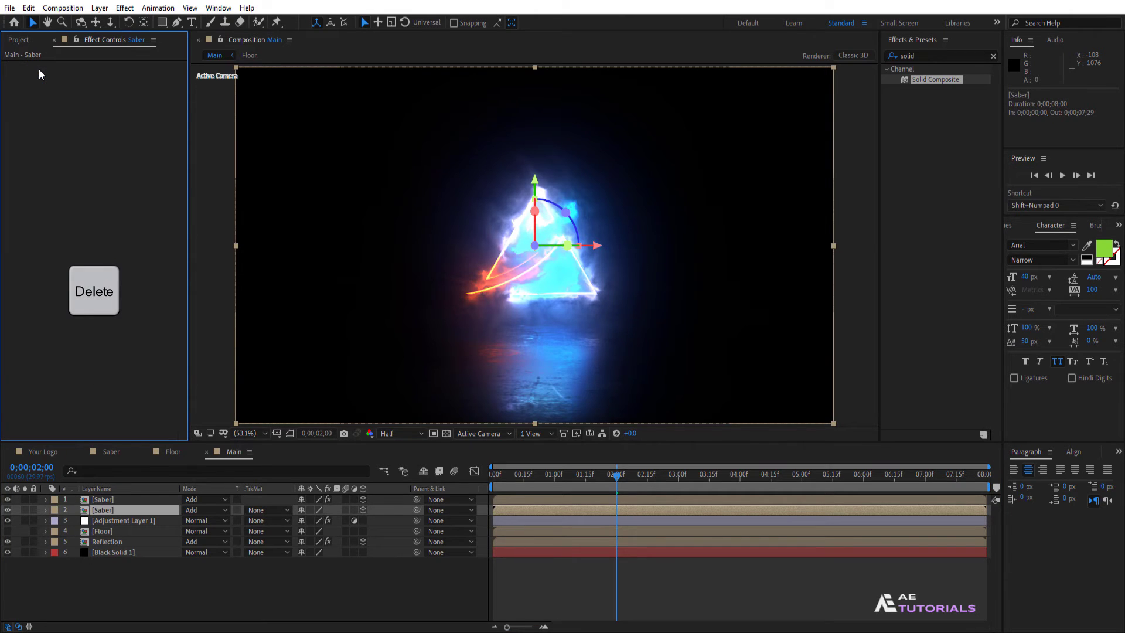
key("s")
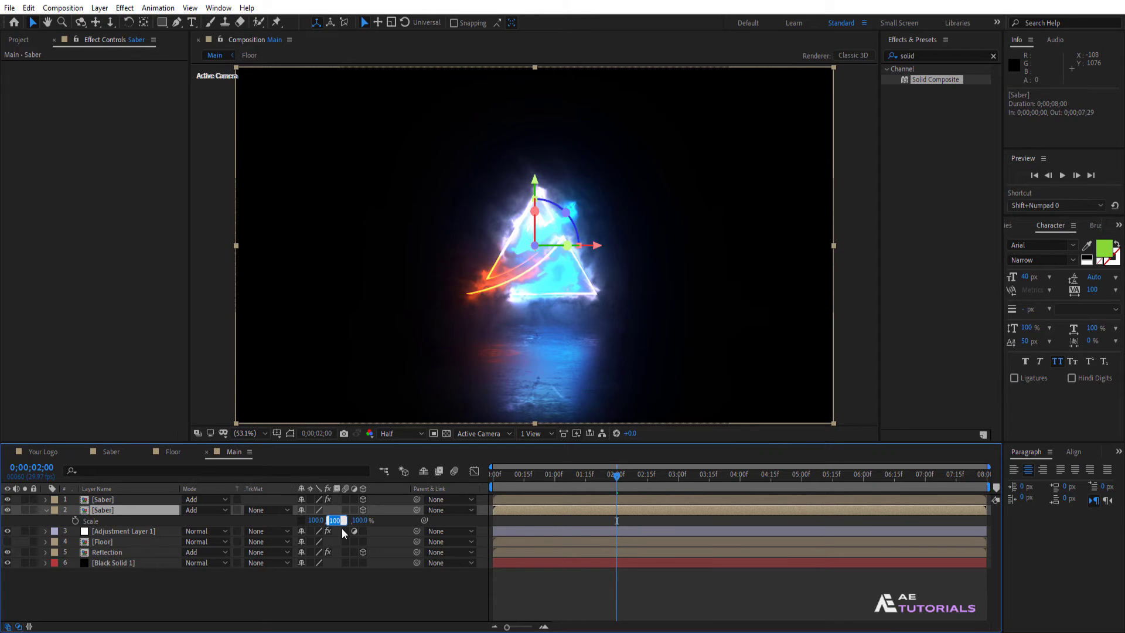
key("Return")
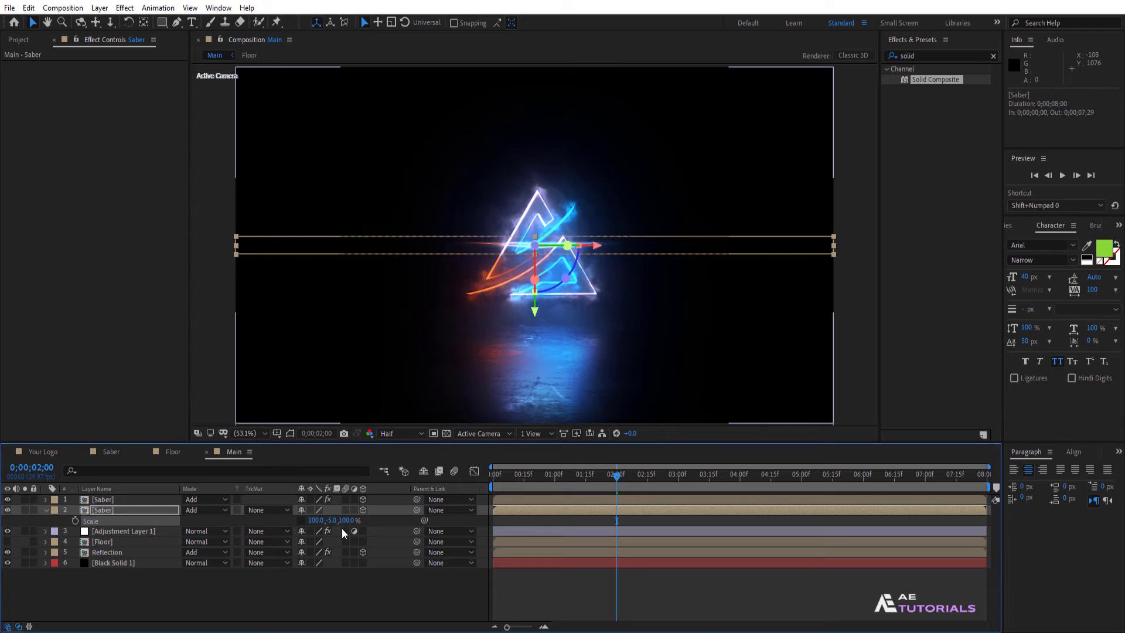
left_click_drag(531, 312, 532, 388)
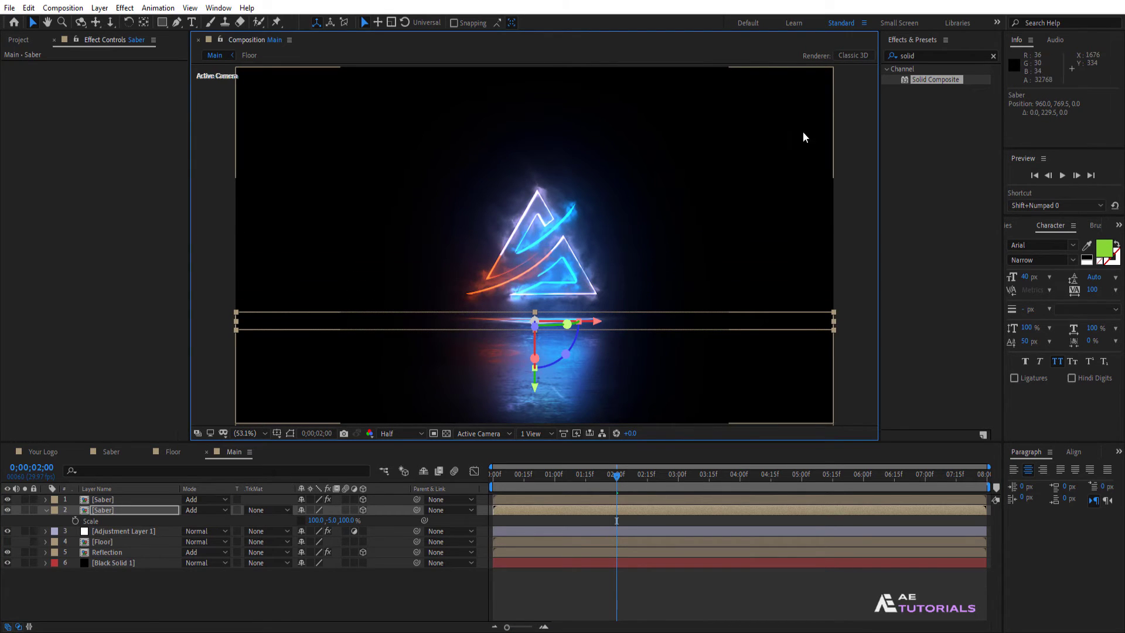
Apply Fast Box Blur with Blur Radius 100 to the flattened Saber copy
left_click(931, 56)
type("fast")
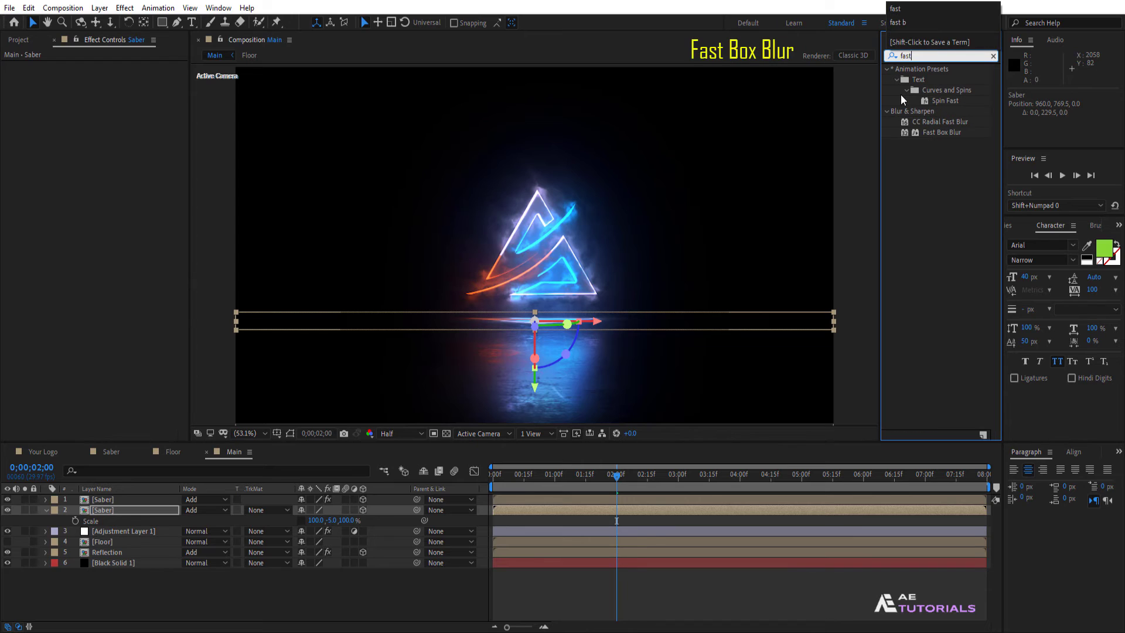
left_click_drag(940, 130, 127, 509)
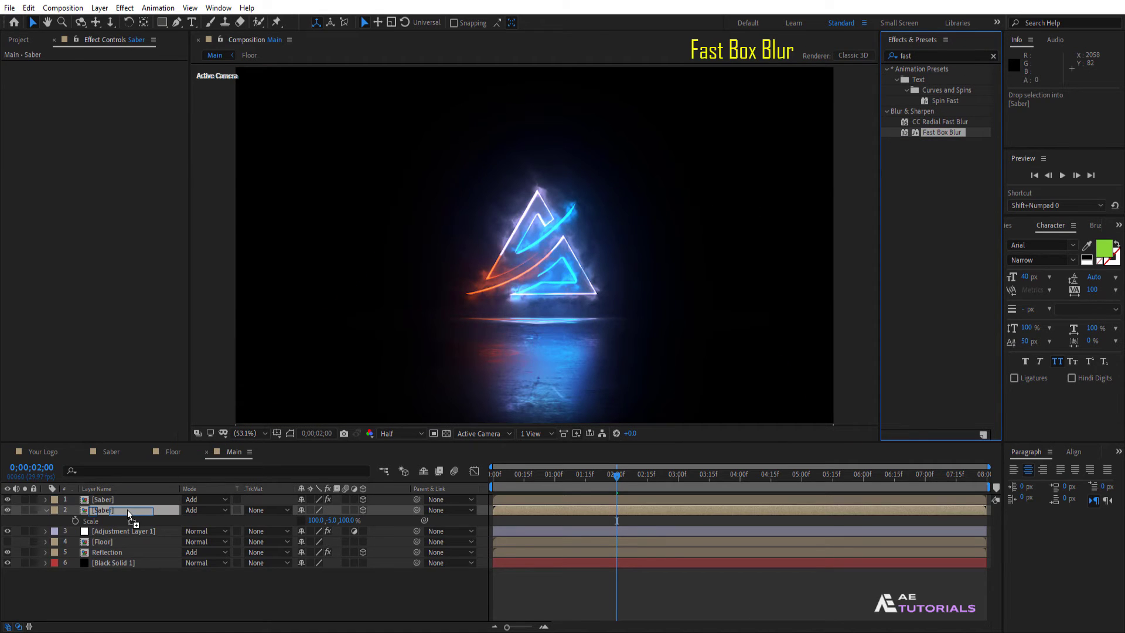
left_click(108, 77)
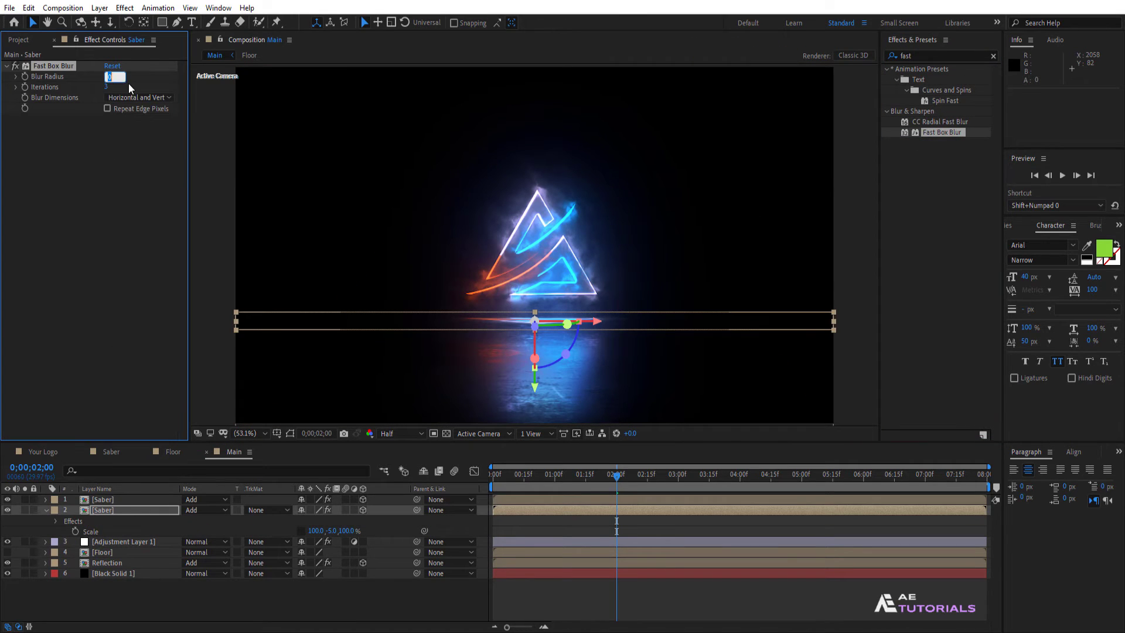
type("100")
key("Return")
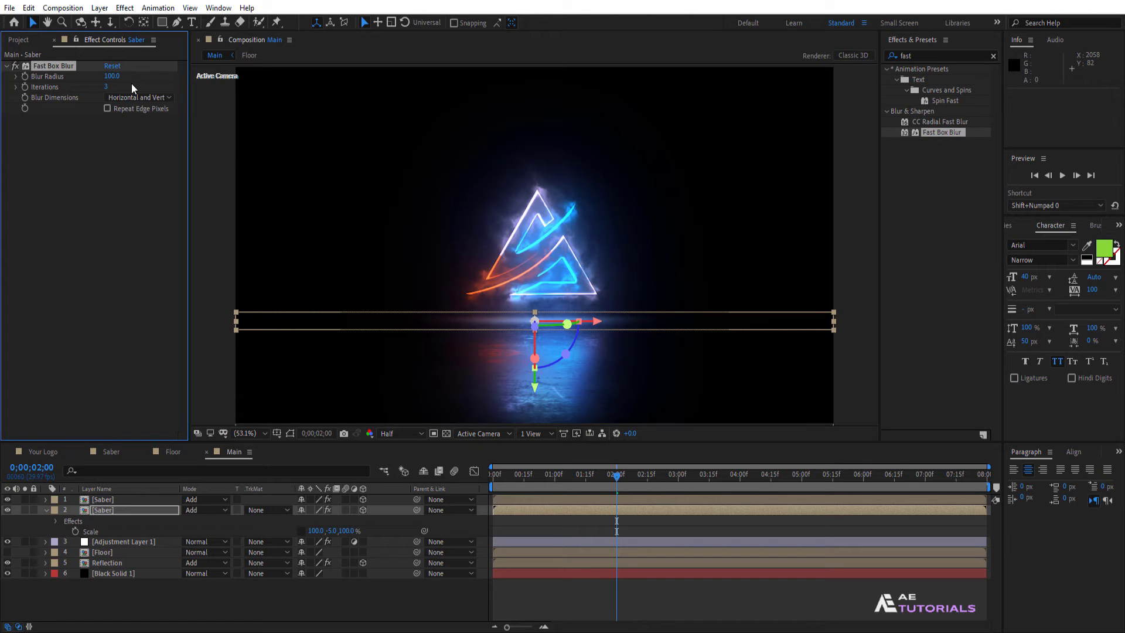
left_click(46, 510)
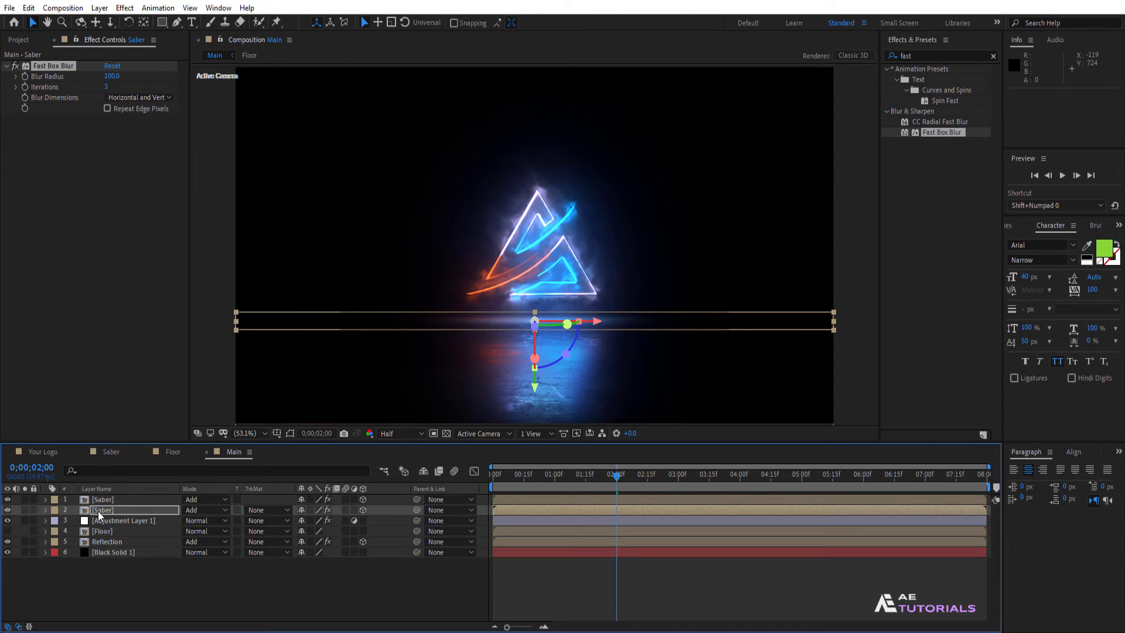
Duplicate the blurred Saber copy and set the new copy's vertical scale to -3%
left_click(98, 511)
key("ctrl+d")
key("s")
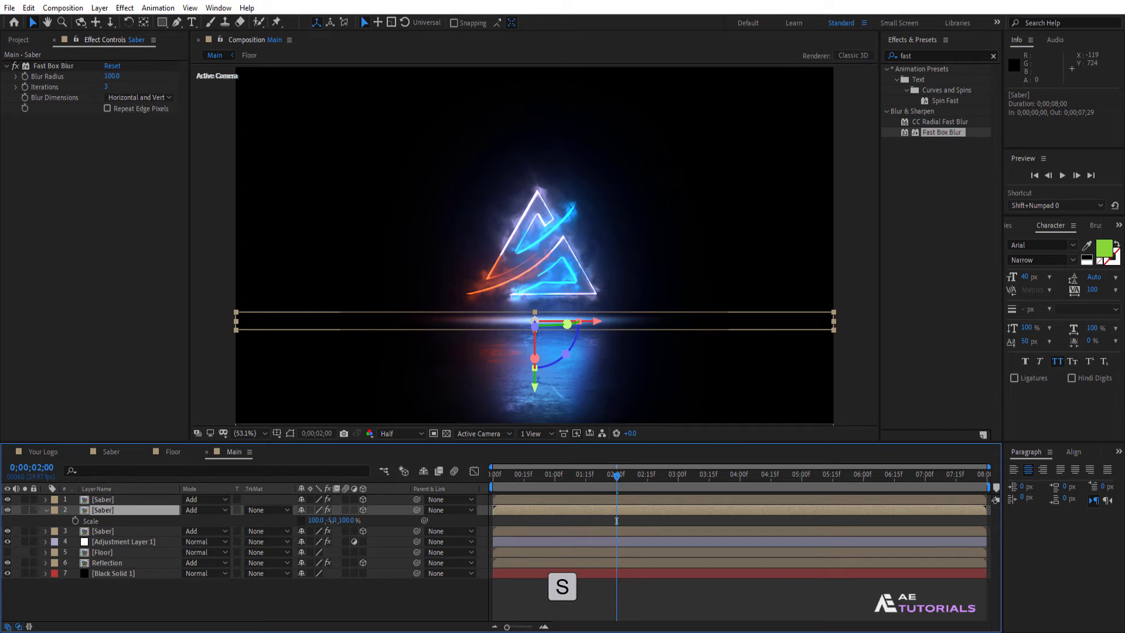
left_click(333, 521)
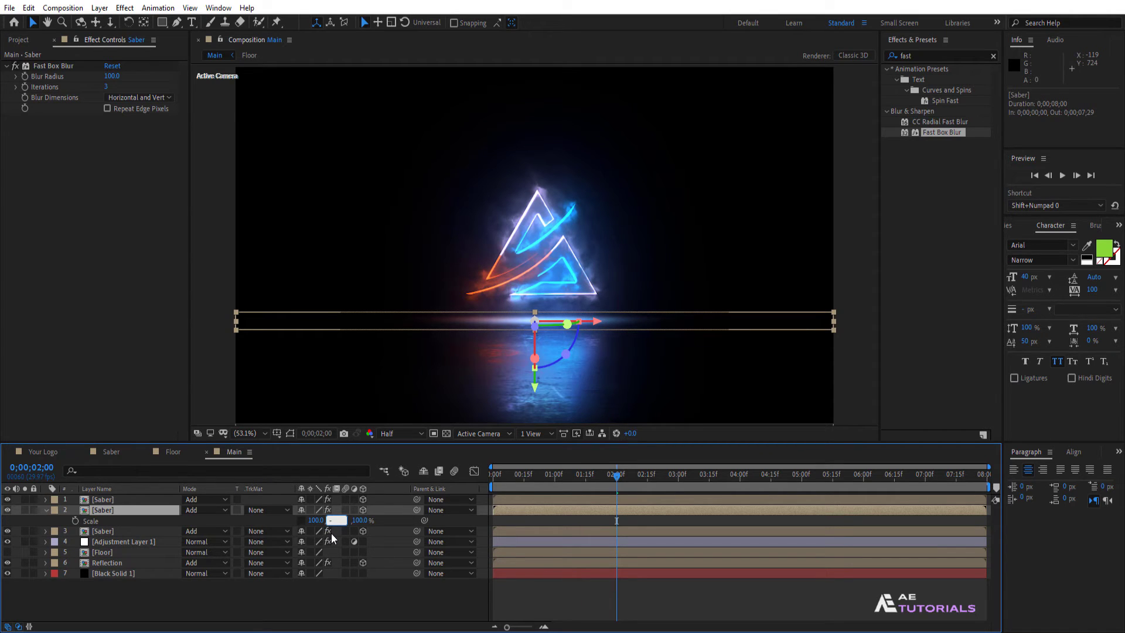
type("-3")
key("Return")
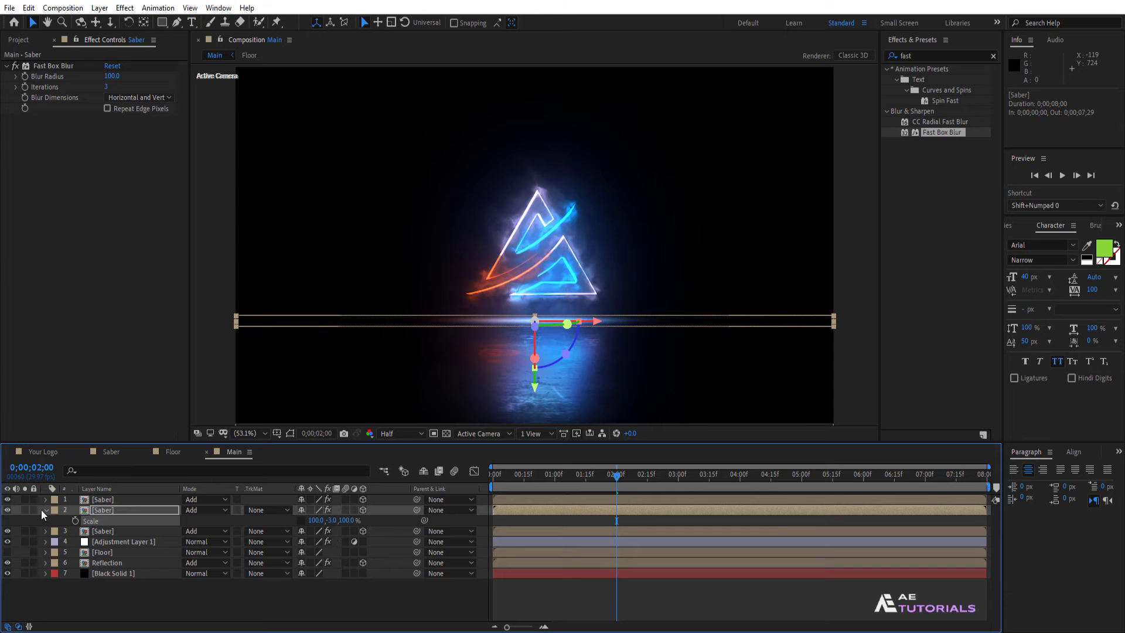
left_click(47, 508)
left_click(235, 594)
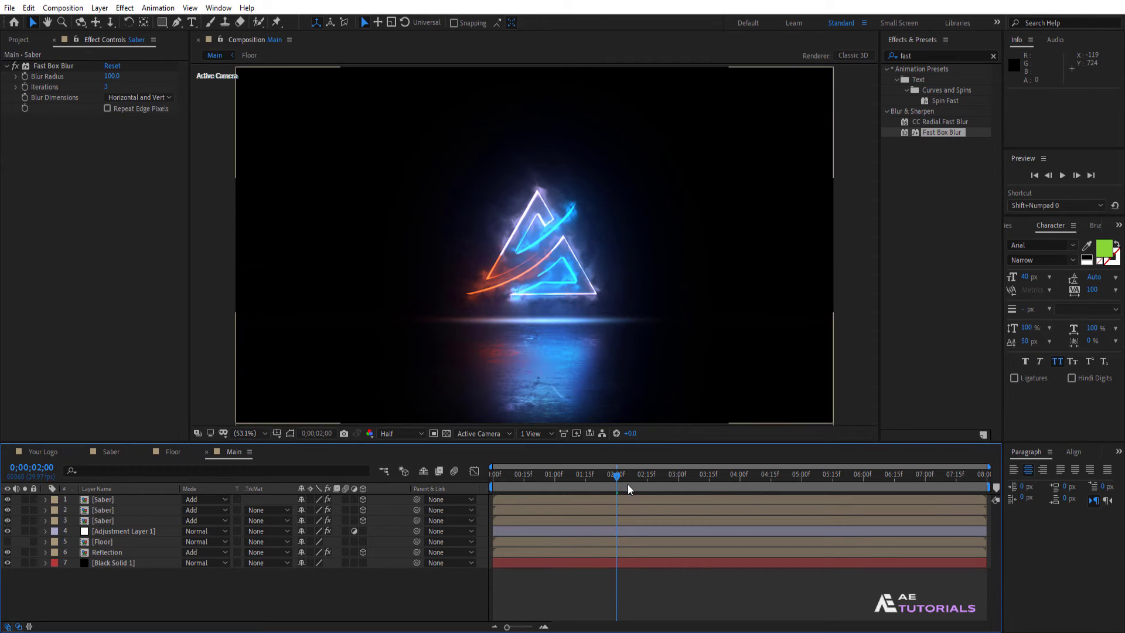
Add the Your Logo comp to the top of the timeline as a 3D layer
left_click_drag(589, 479, 677, 476)
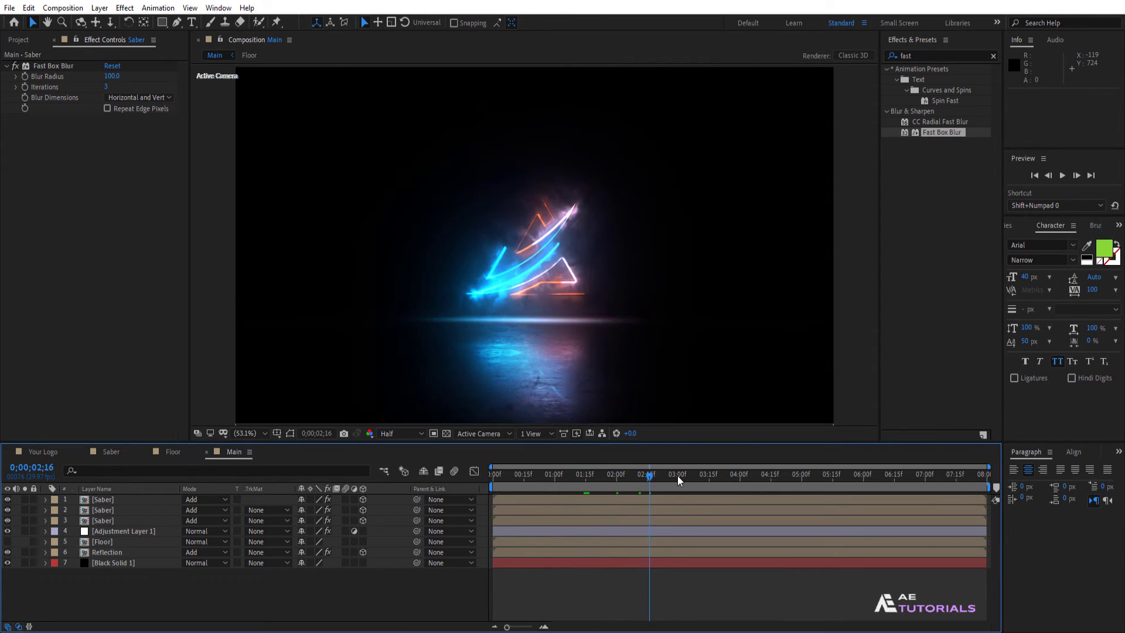
left_click(29, 41)
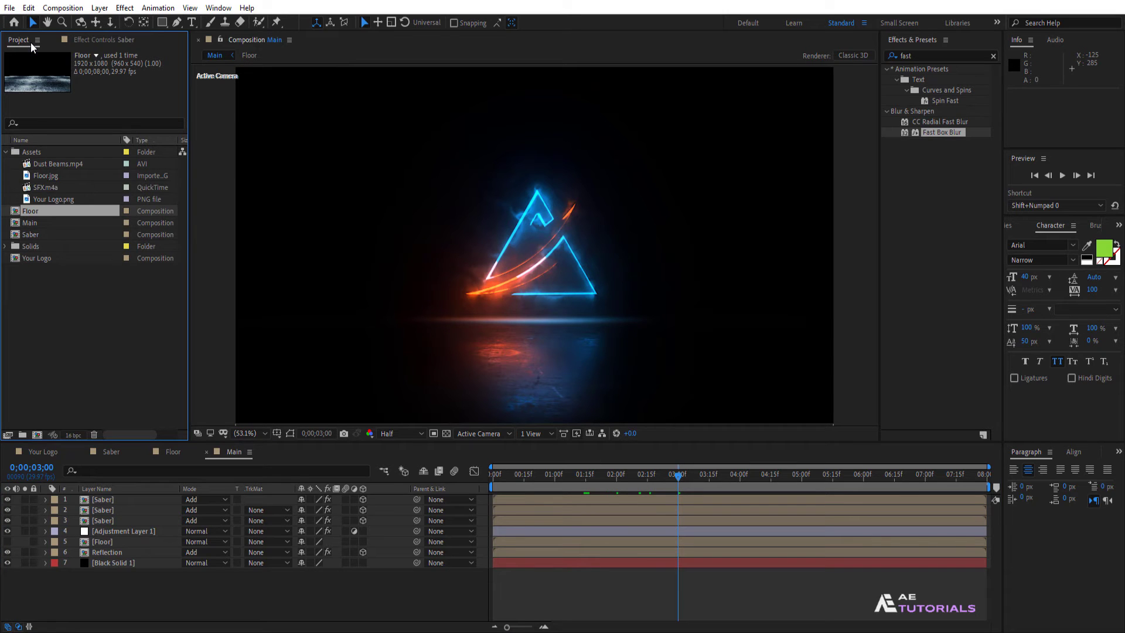
left_click_drag(40, 256, 127, 497)
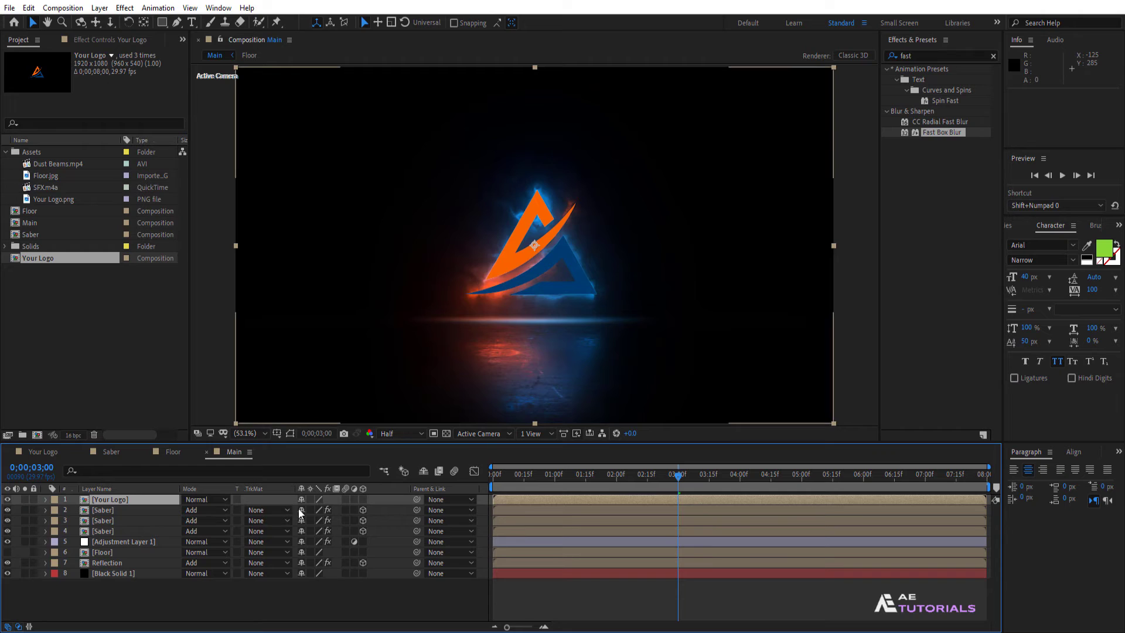
left_click(363, 499)
key("t")
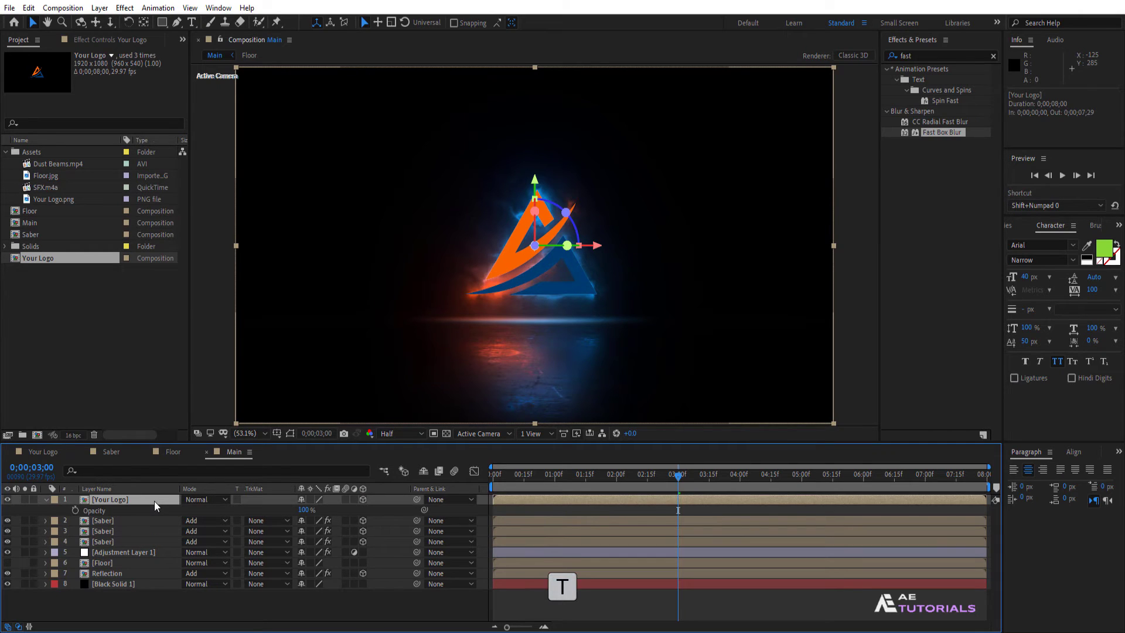
Keyframe Your Logo's opacity from 0% at 4 seconds to 100% at 5 seconds
left_click_drag(678, 477, 740, 488)
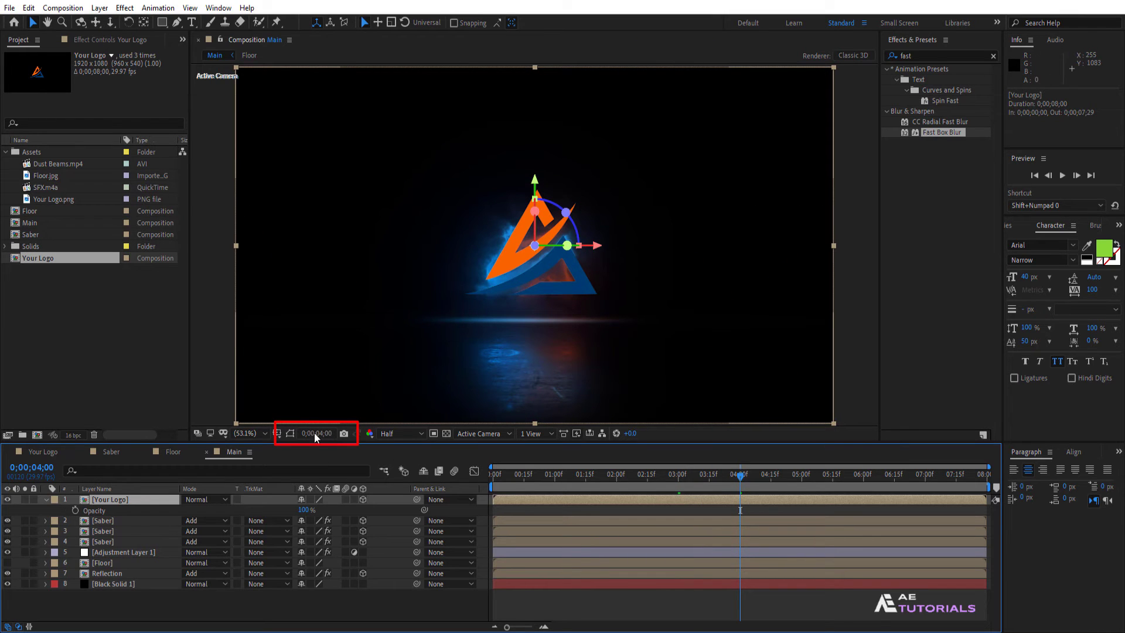
left_click(304, 510)
type("0")
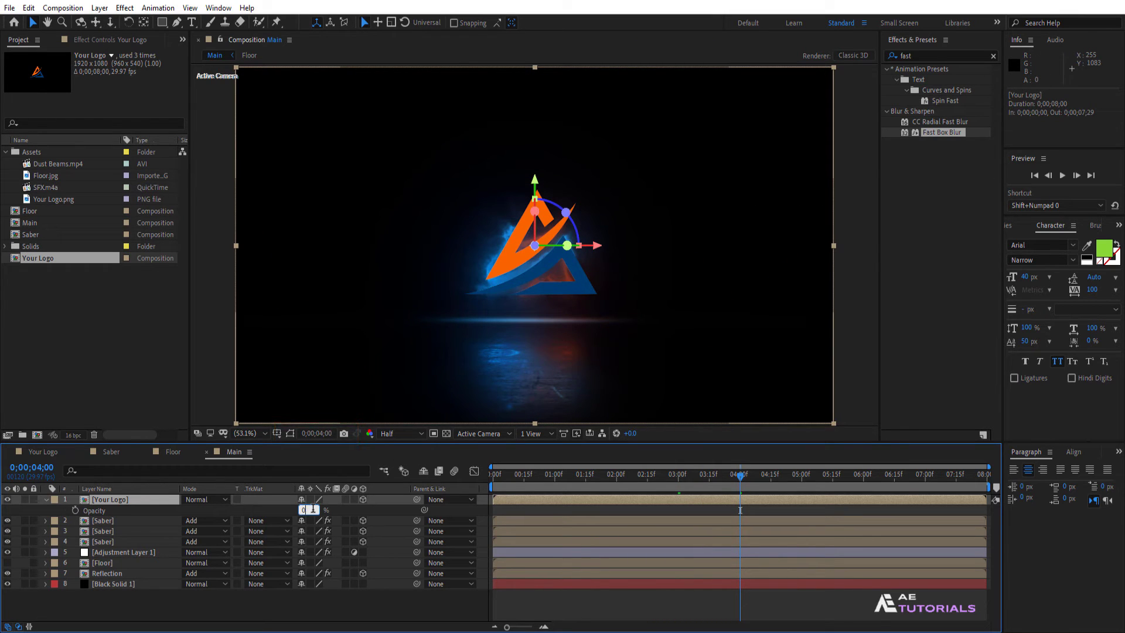
key("Return")
left_click(75, 510)
left_click_drag(740, 480, 800, 488)
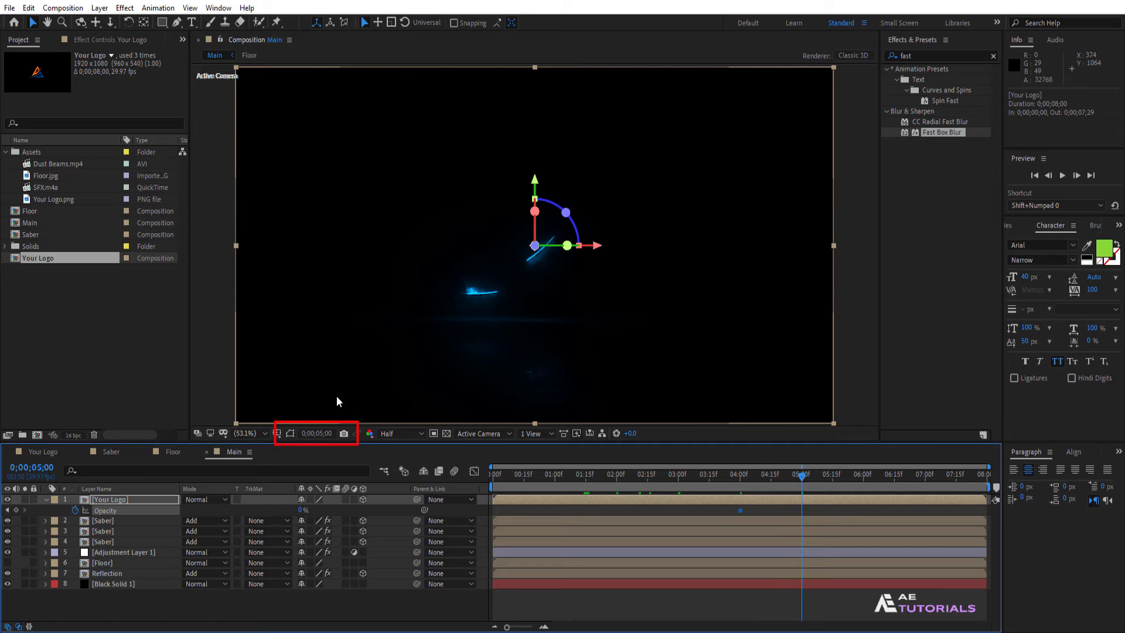
left_click(303, 509)
left_click(303, 510)
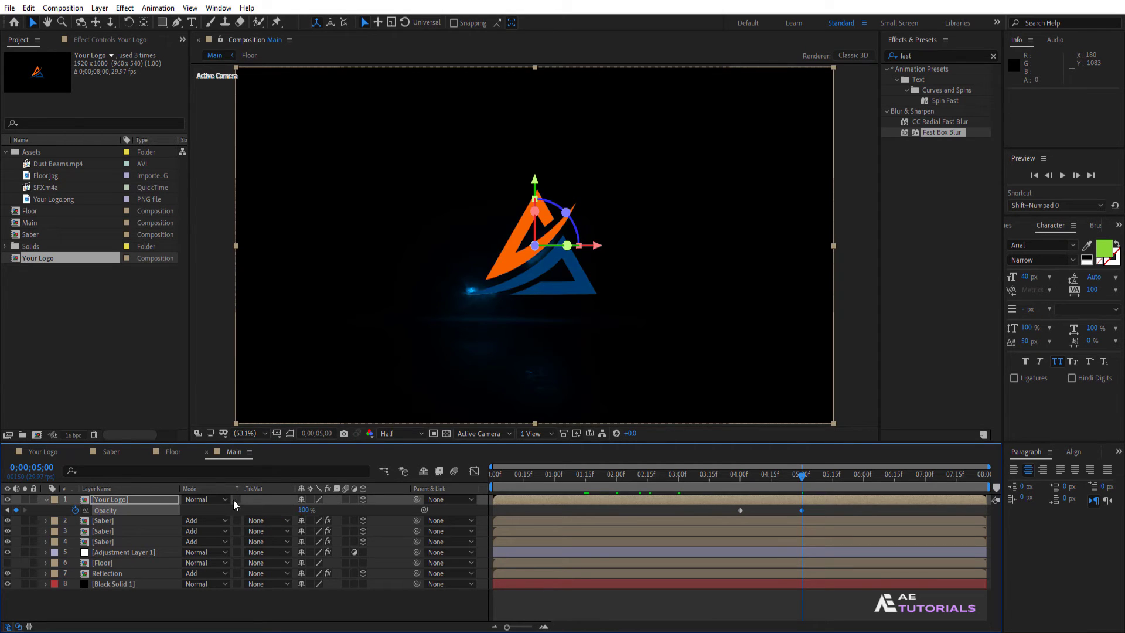
left_click(45, 498)
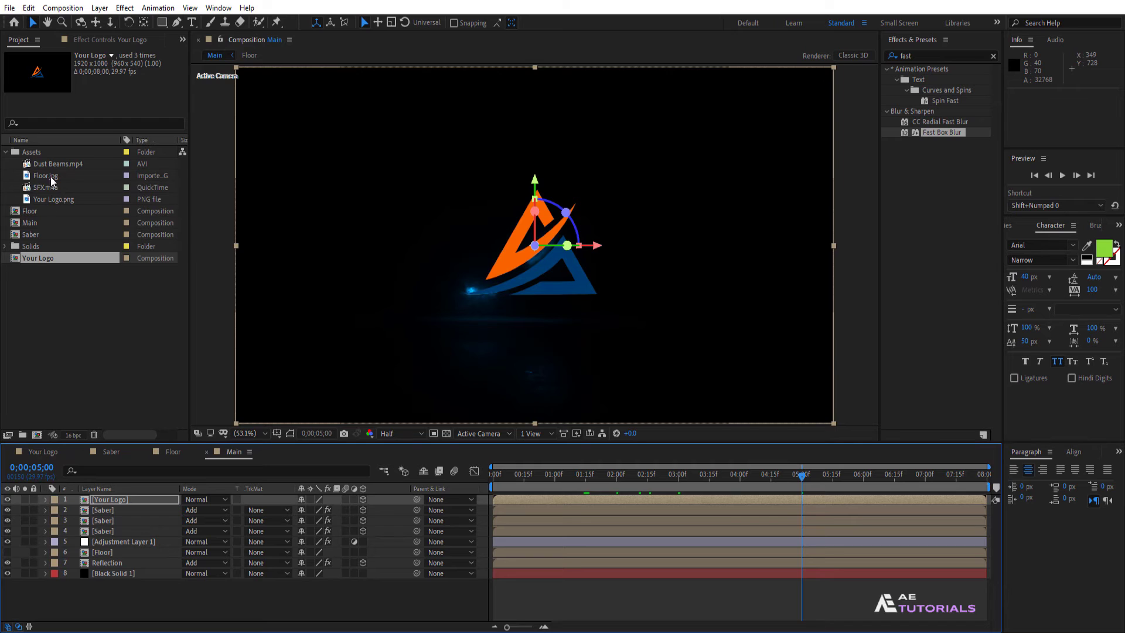
Add Dust Beams.mp4 below Adjustment Layer 1 in Screen mode as a 3D layer
left_click_drag(56, 166, 106, 549)
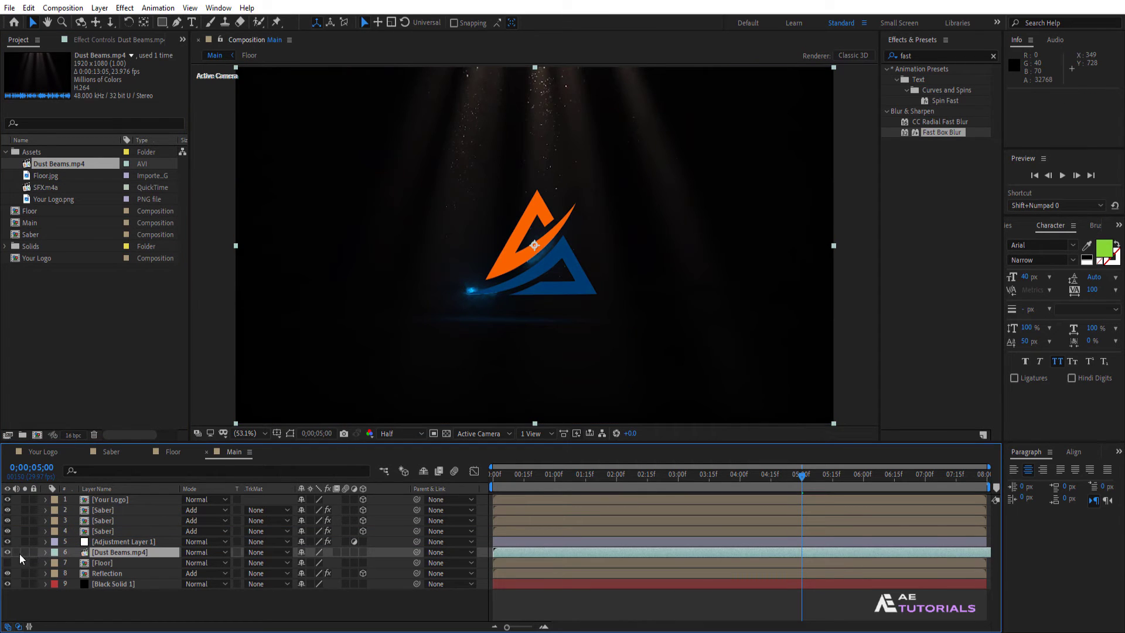
left_click(197, 552)
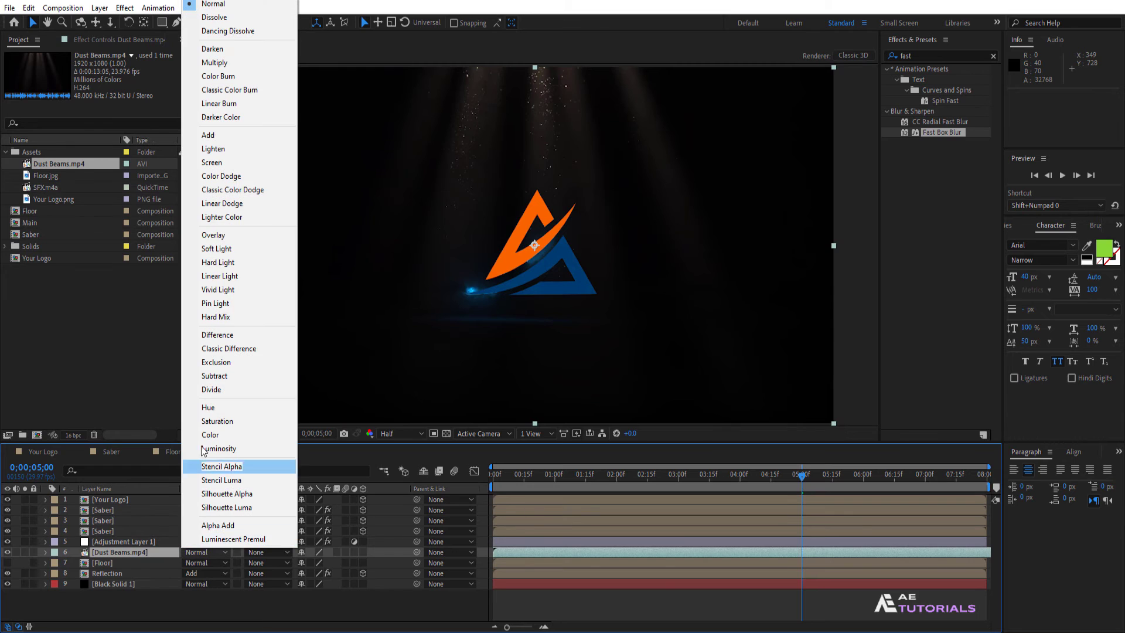
left_click(220, 166)
left_click(362, 553)
Apply Tint to the dust beams with Map White To set to bright blue 00C0FF
double_click(916, 56)
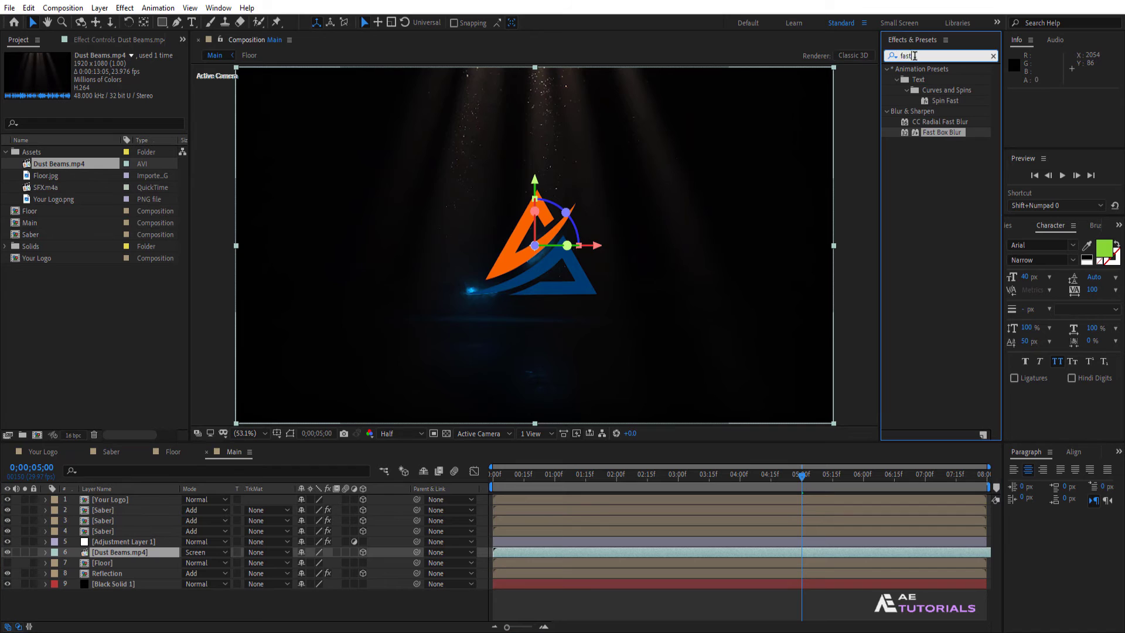
type("tint")
left_click_drag(929, 115, 145, 553)
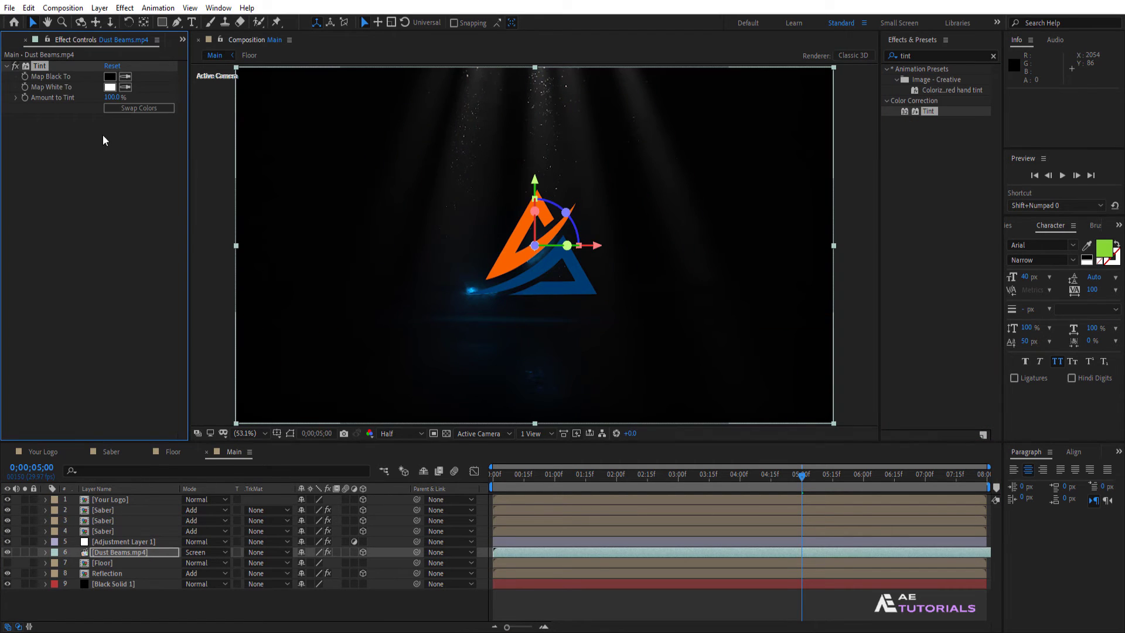
left_click(109, 87)
left_click(365, 167)
left_click(351, 99)
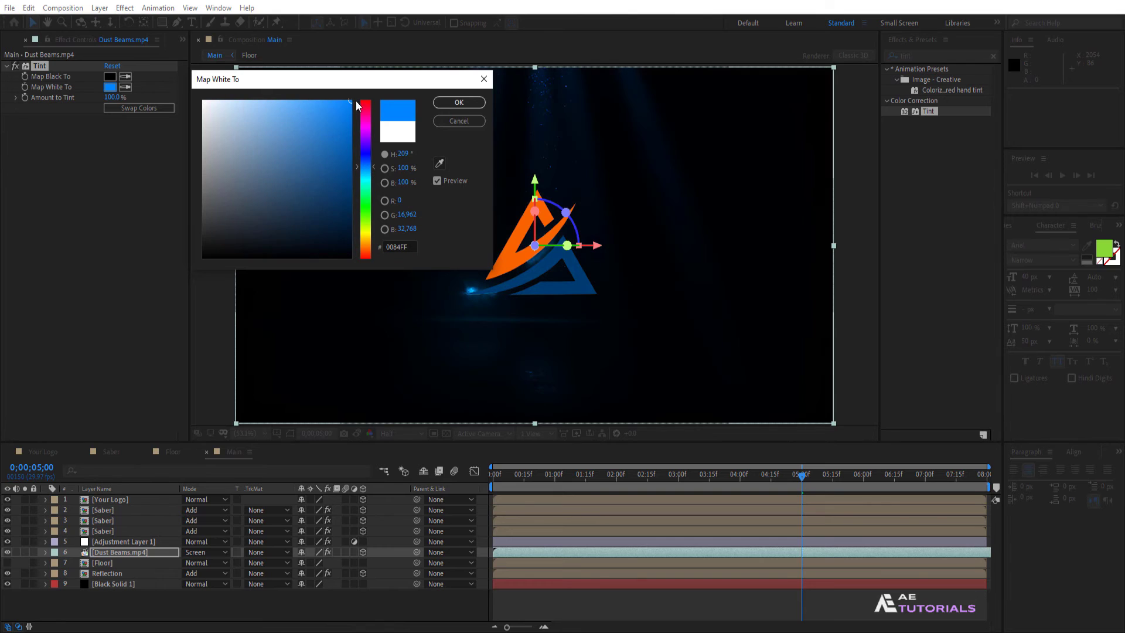
left_click(365, 173)
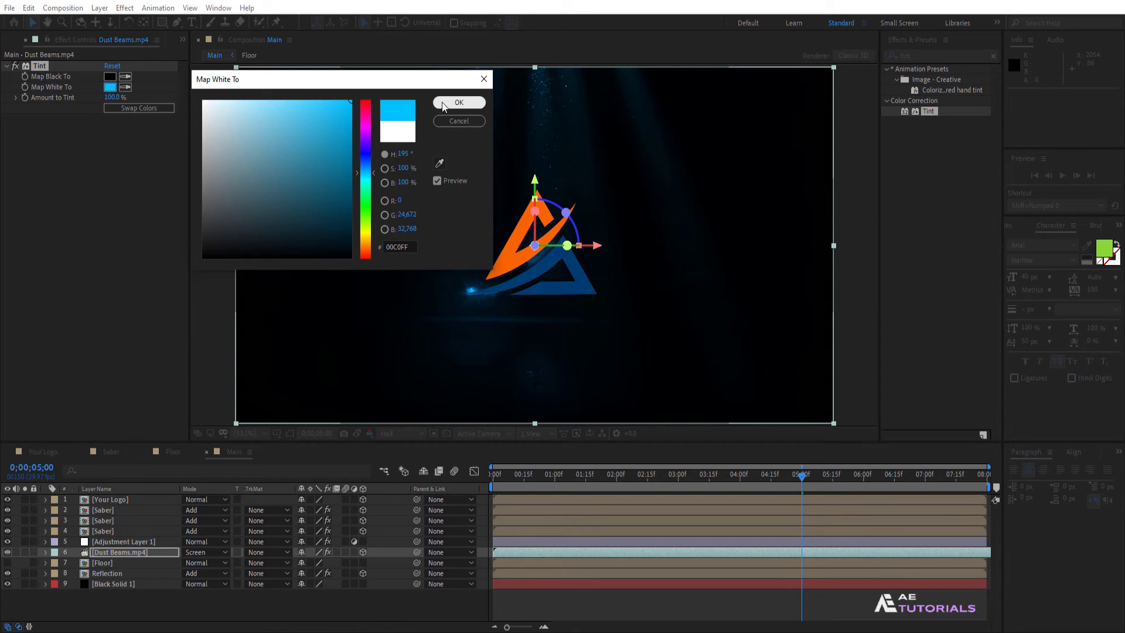
left_click(442, 102)
Add a new camera, Camera 1, to the Main composition
right_click(201, 598)
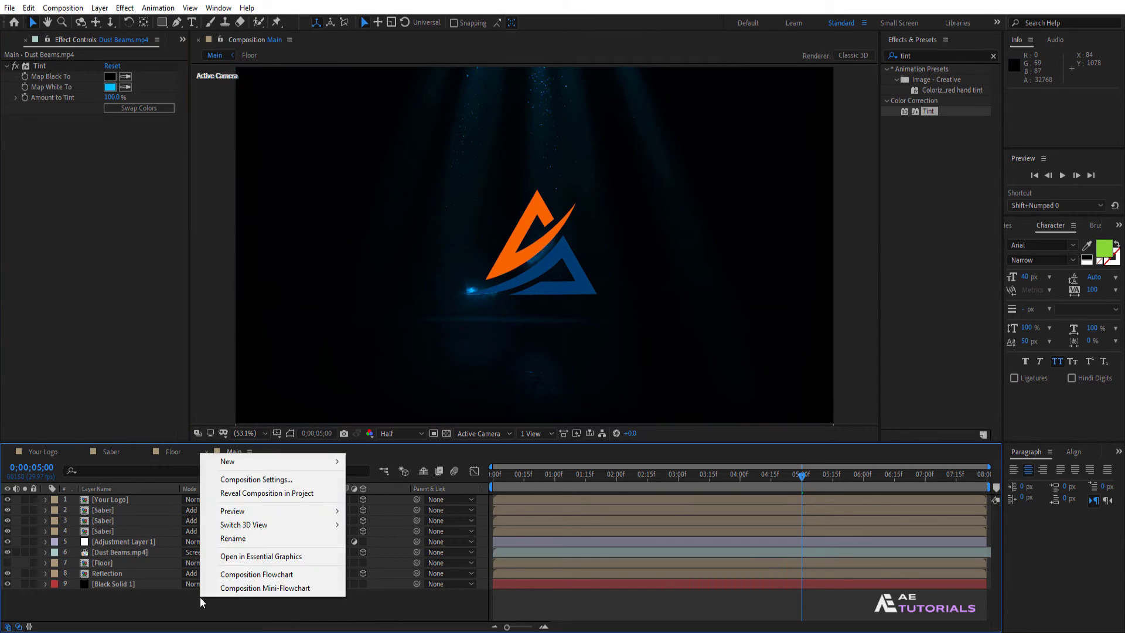
mouse_move(270, 462)
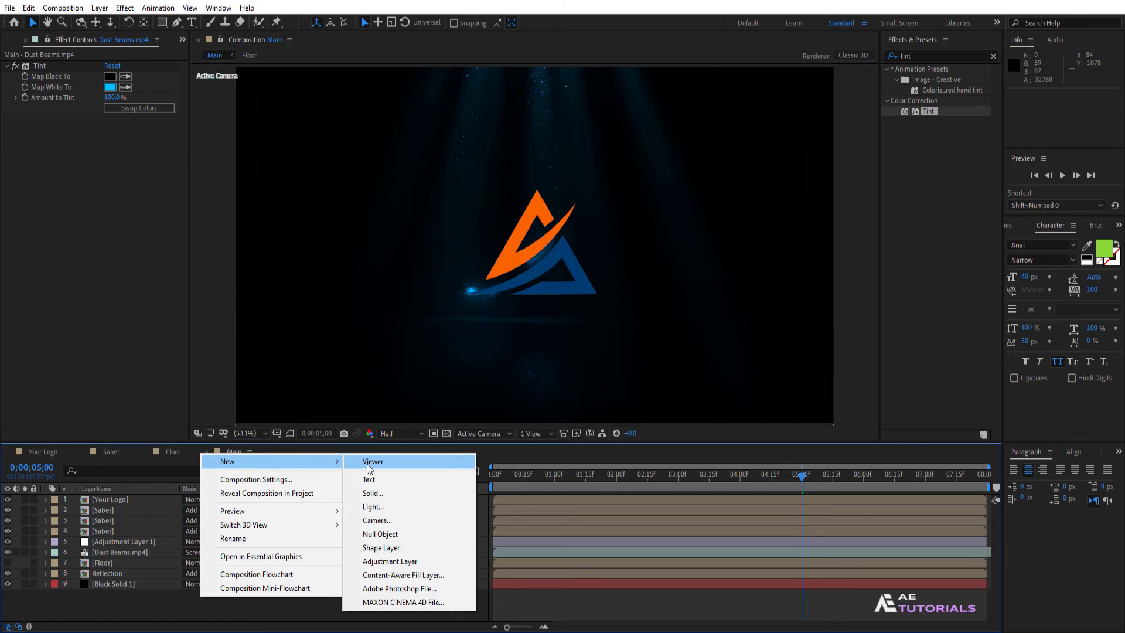
left_click(381, 520)
left_click(681, 449)
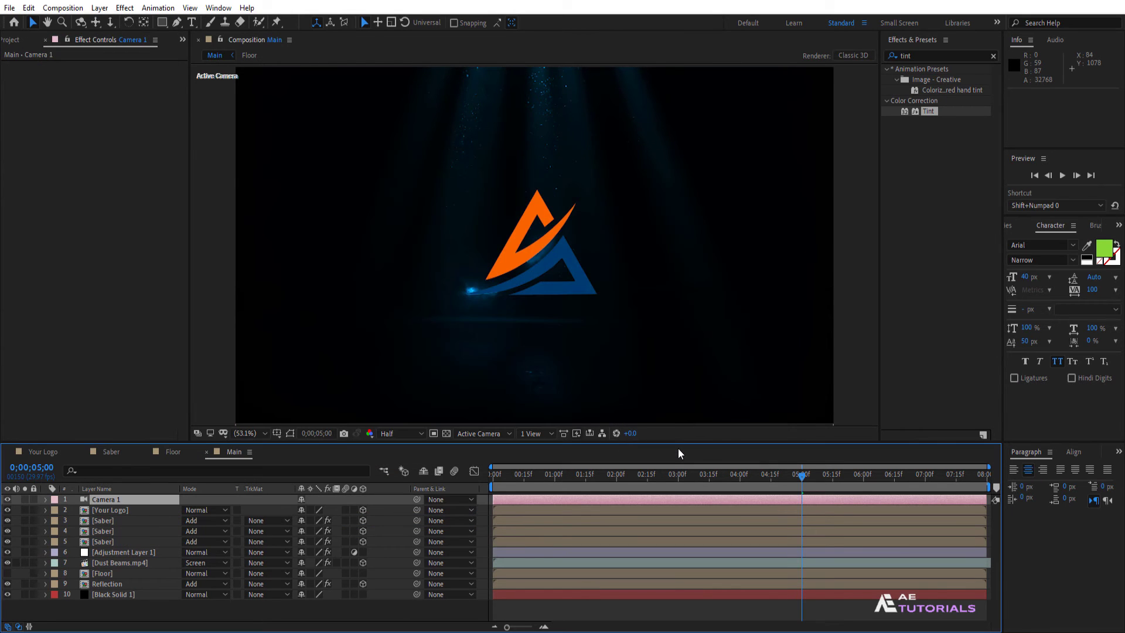
Add a null object and make it a 3D layer
right_click(249, 612)
mouse_move(321, 472)
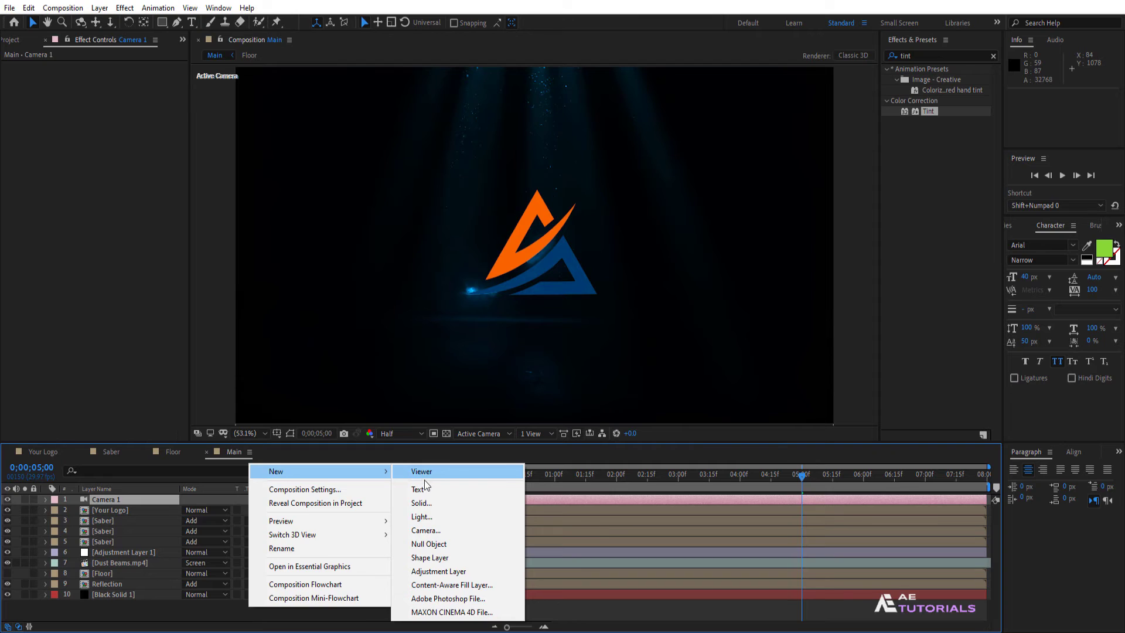
left_click(437, 544)
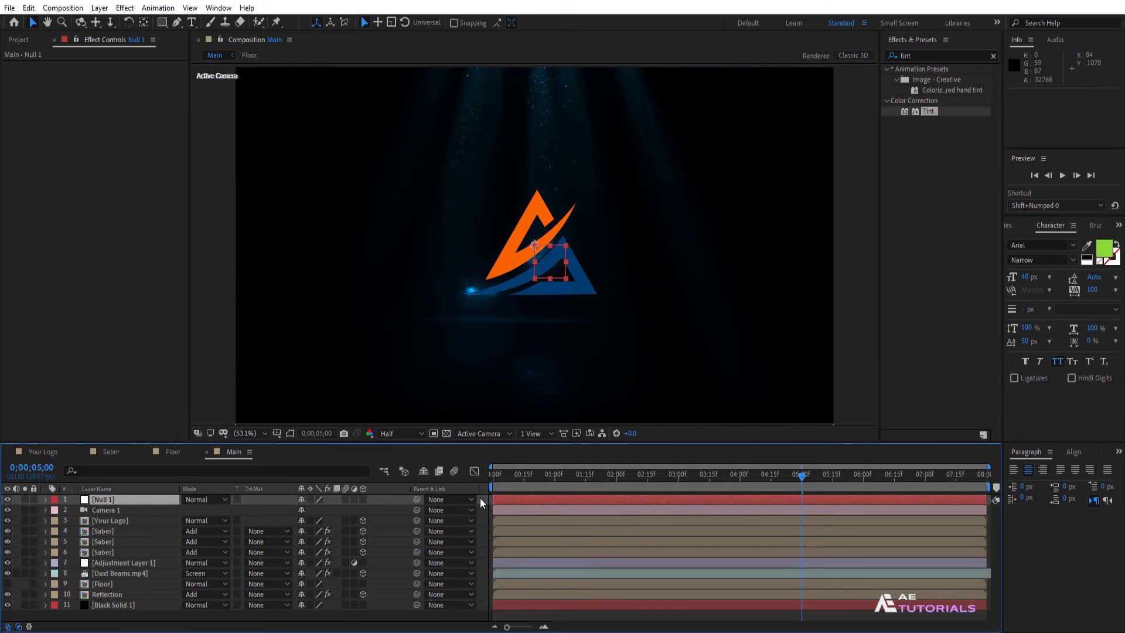
left_click(363, 500)
key("p")
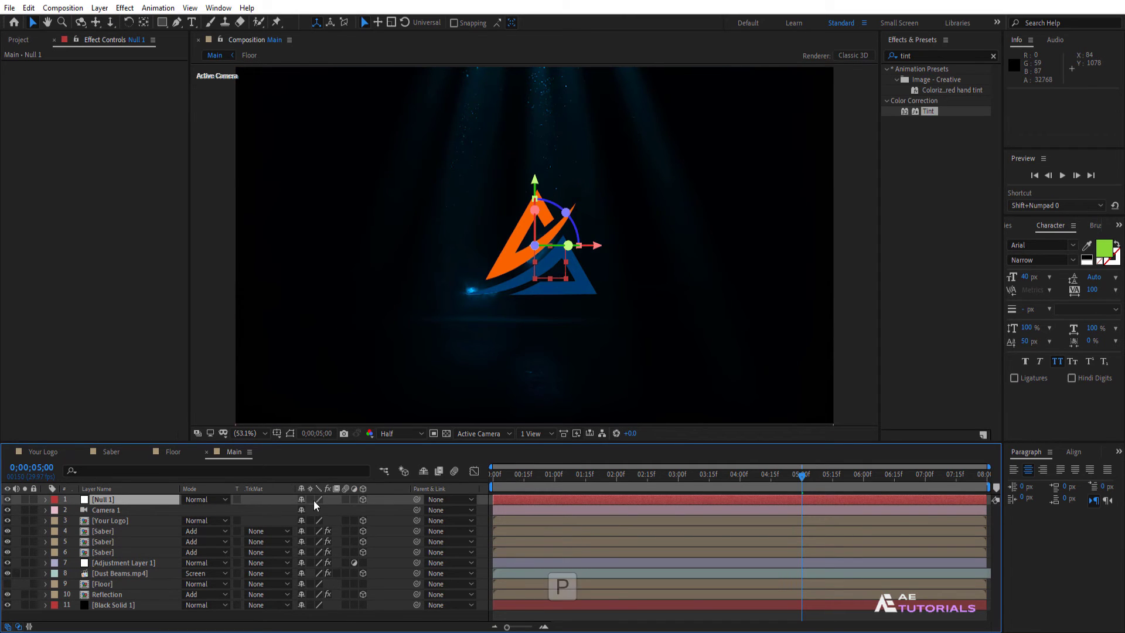
Keyframe the null's Z position from 250 at the start to 0 at 5s15f
left_click(172, 503)
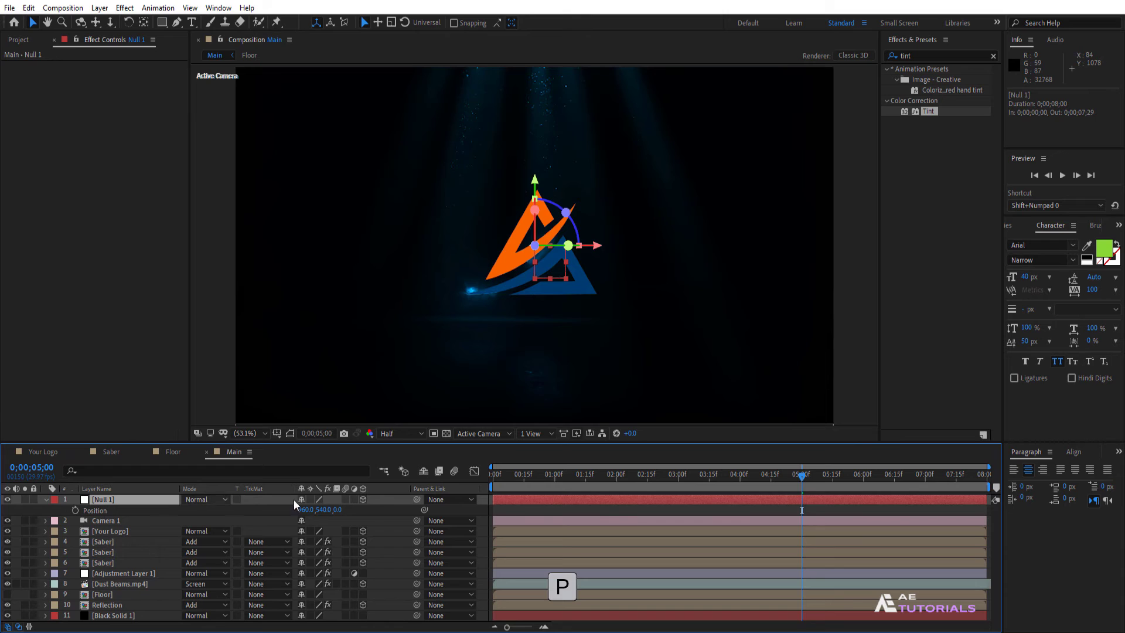
left_click_drag(811, 484, 835, 487)
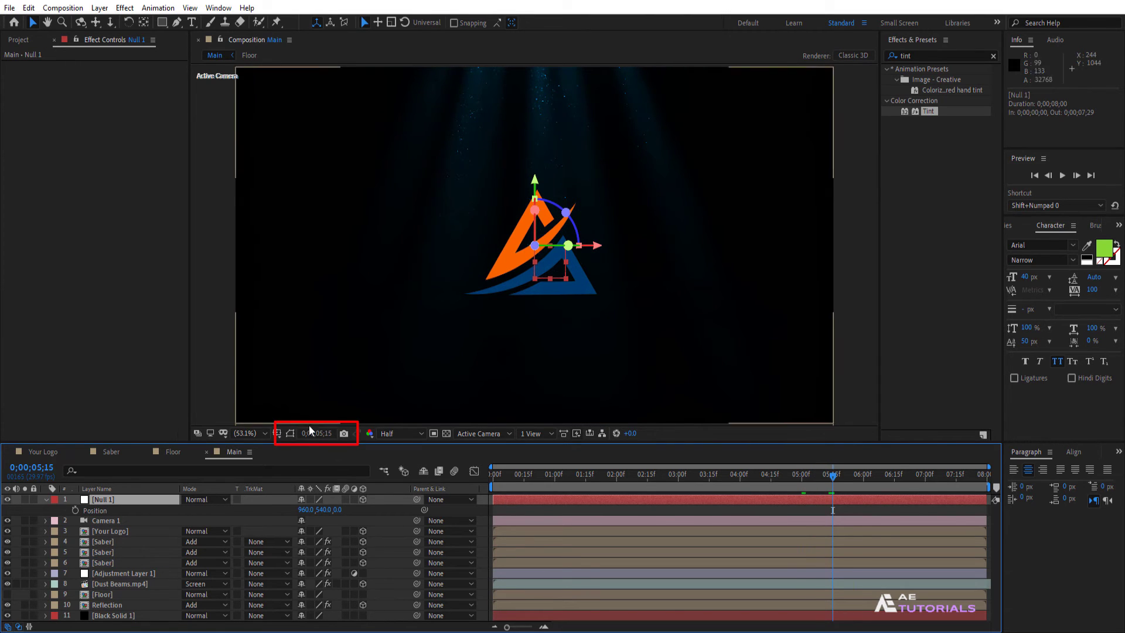
left_click(75, 510)
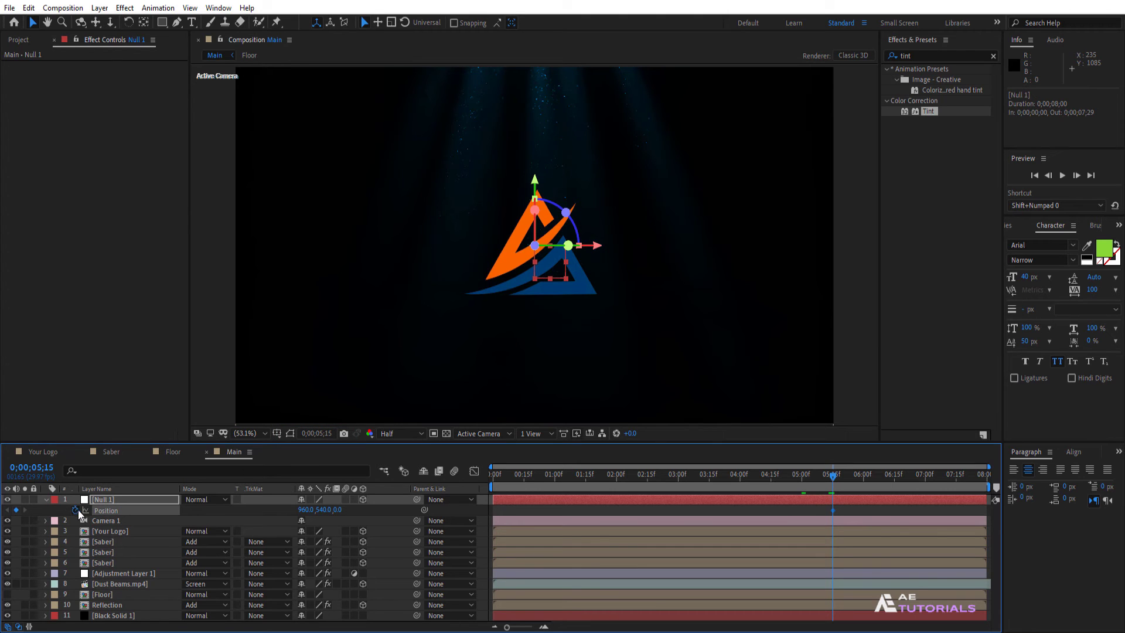
key("Home")
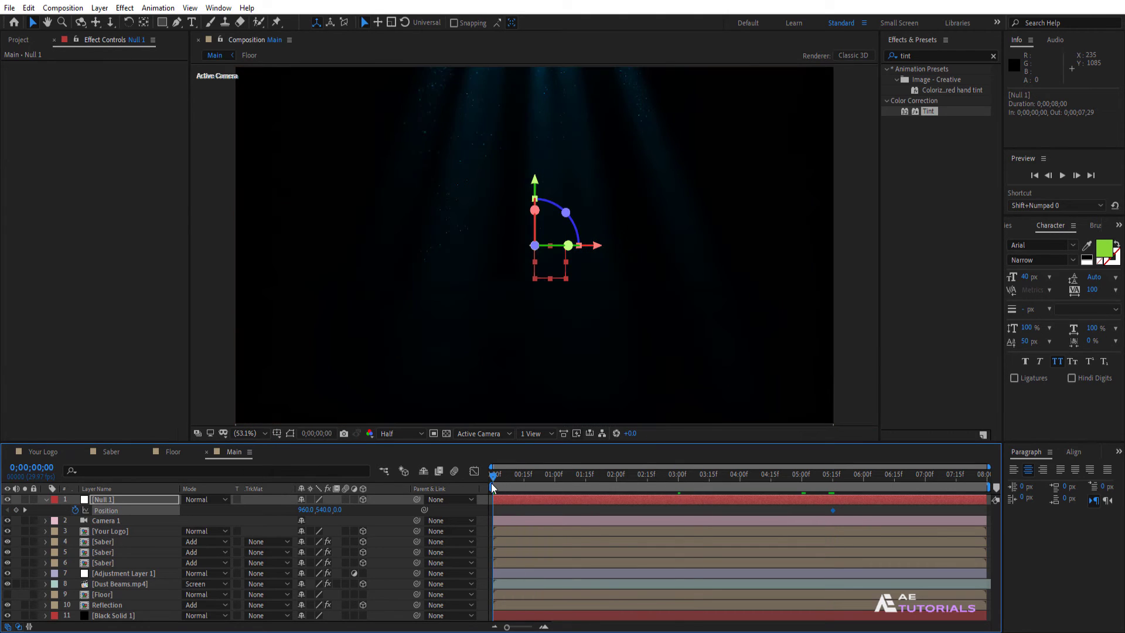
left_click(339, 511)
key("Return")
left_click(46, 500)
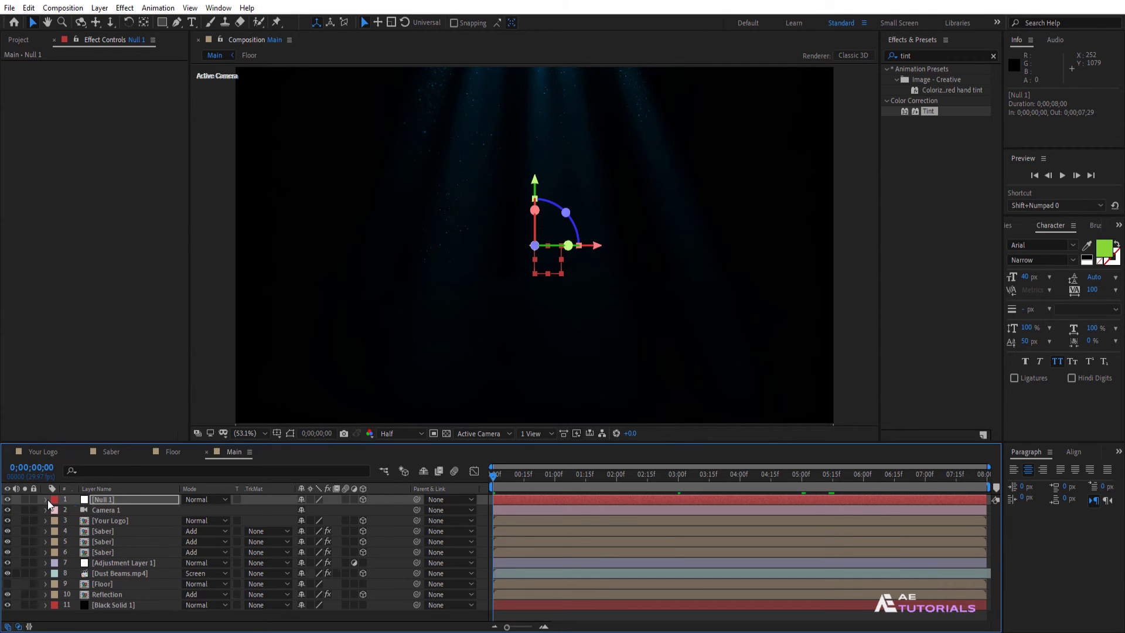
Parent Your Logo, the three Saber layers, Reflection and Dust Beams.mp4 to Null 1
left_click(114, 521)
left_click(449, 521)
left_click(446, 374)
left_click(448, 531)
left_click(460, 381)
left_click(448, 541)
left_click(460, 391)
left_click(448, 552)
left_click(463, 403)
left_click(448, 594)
left_click(460, 445)
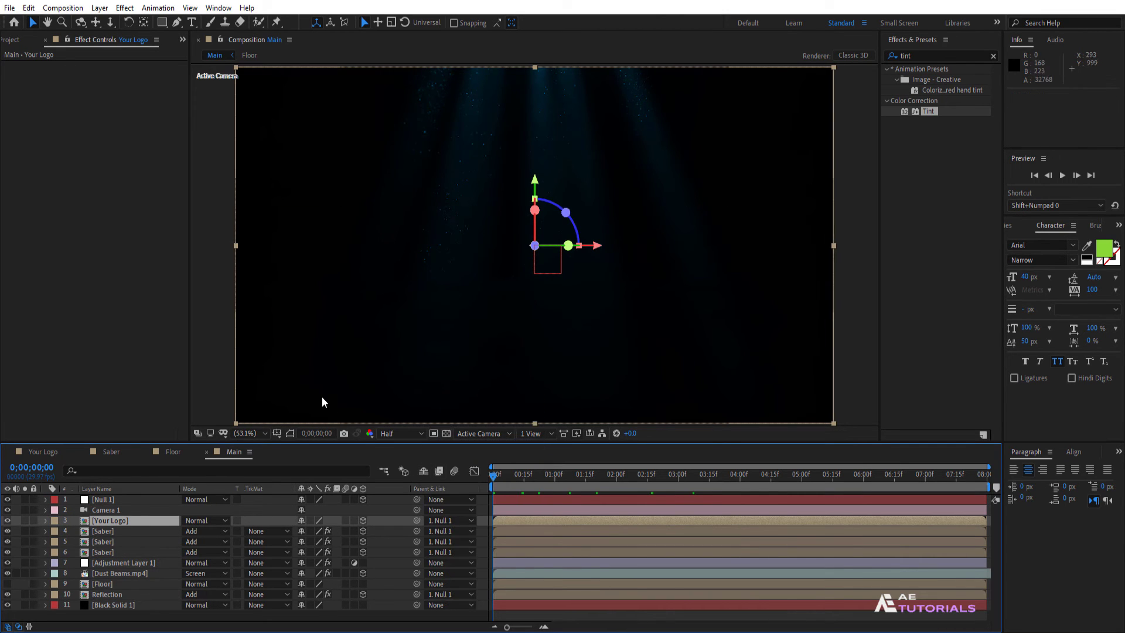
left_click(117, 573)
left_click(448, 574)
left_click(460, 423)
left_click_drag(499, 489, 711, 491)
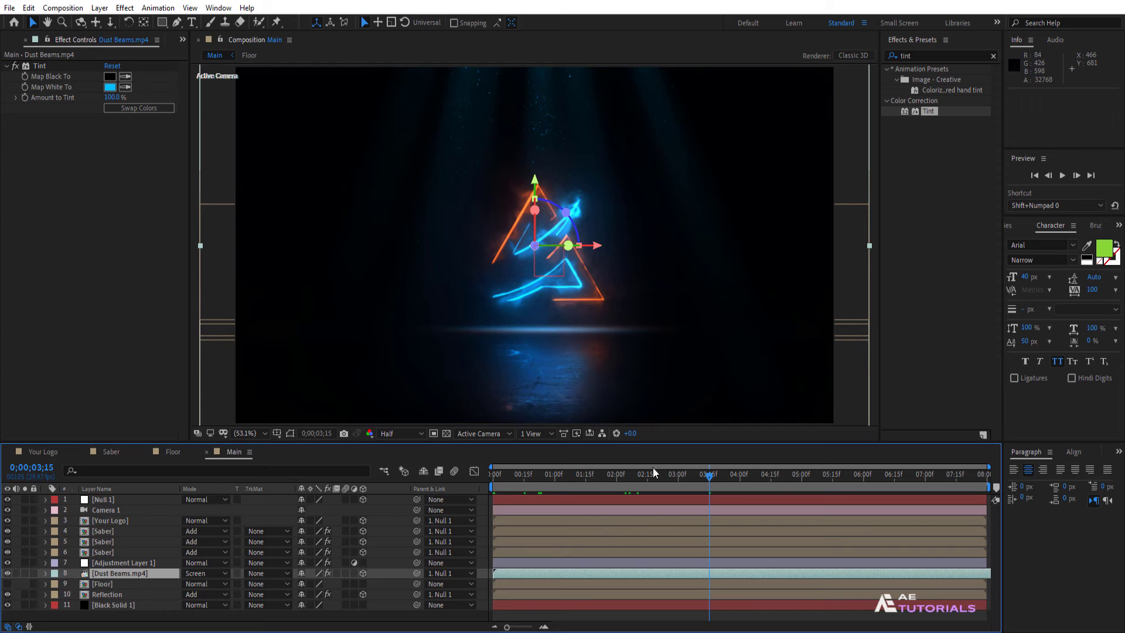
Create a composition named Render, drop the Main comp into it, and go to 3 seconds
left_click(14, 39)
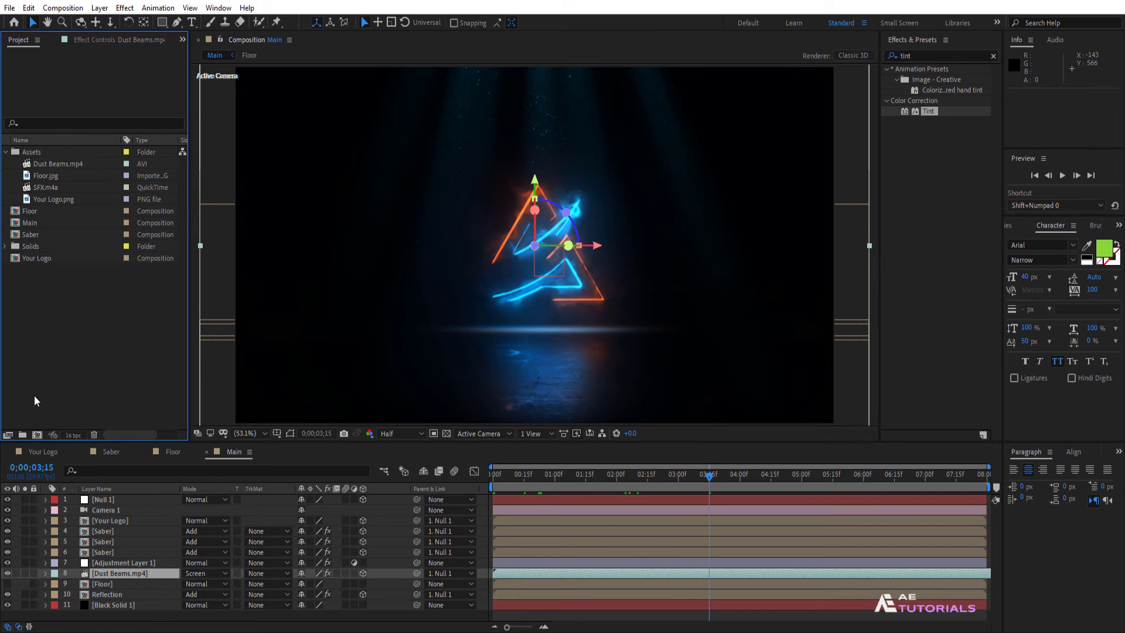
left_click(36, 435)
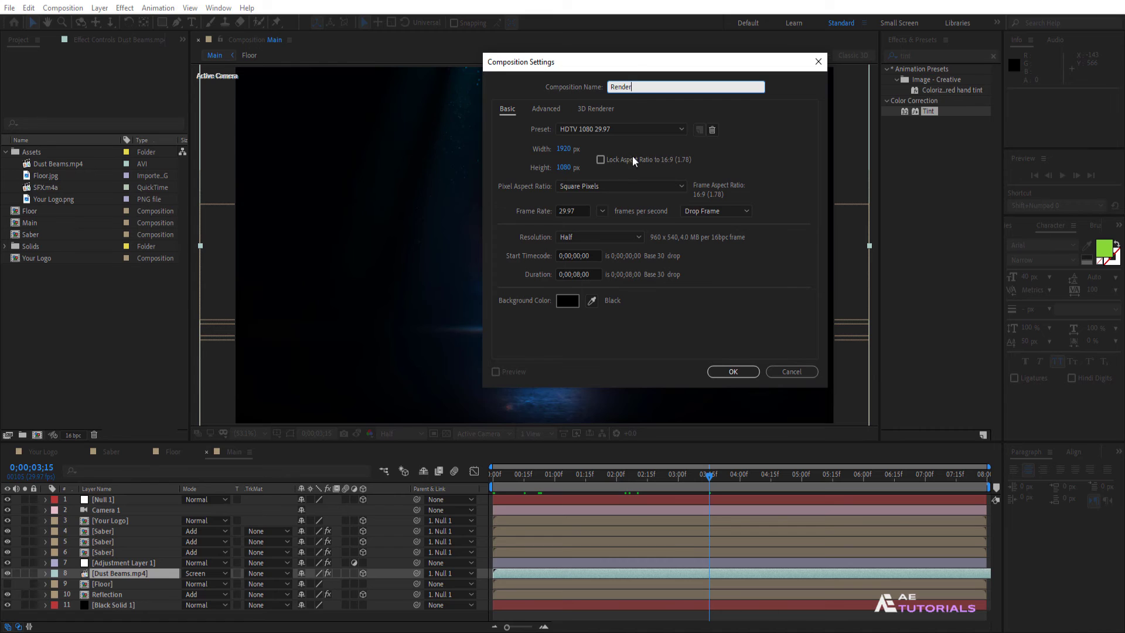
left_click(719, 373)
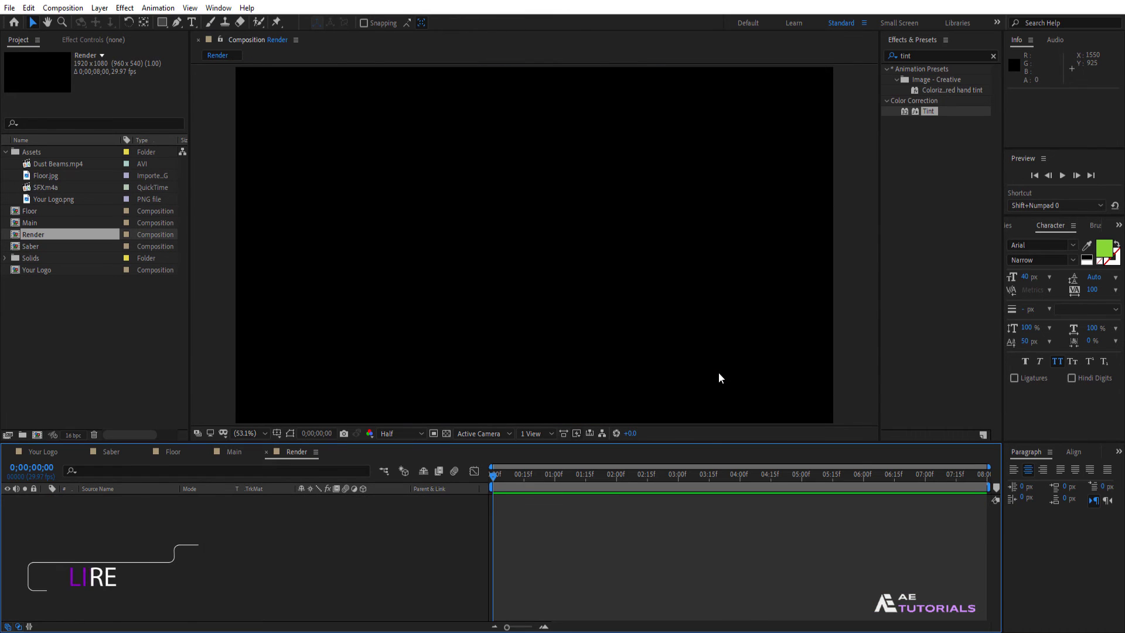
left_click_drag(41, 223, 164, 513)
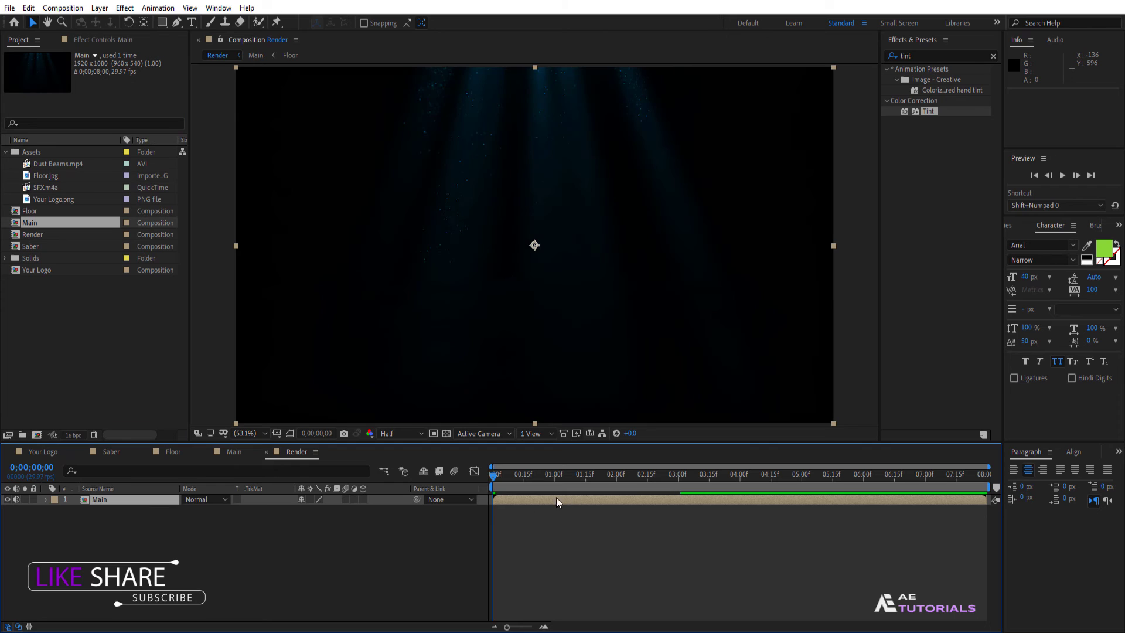
left_click(678, 477)
Add an adjustment layer to Render and rename it Light
right_click(122, 561)
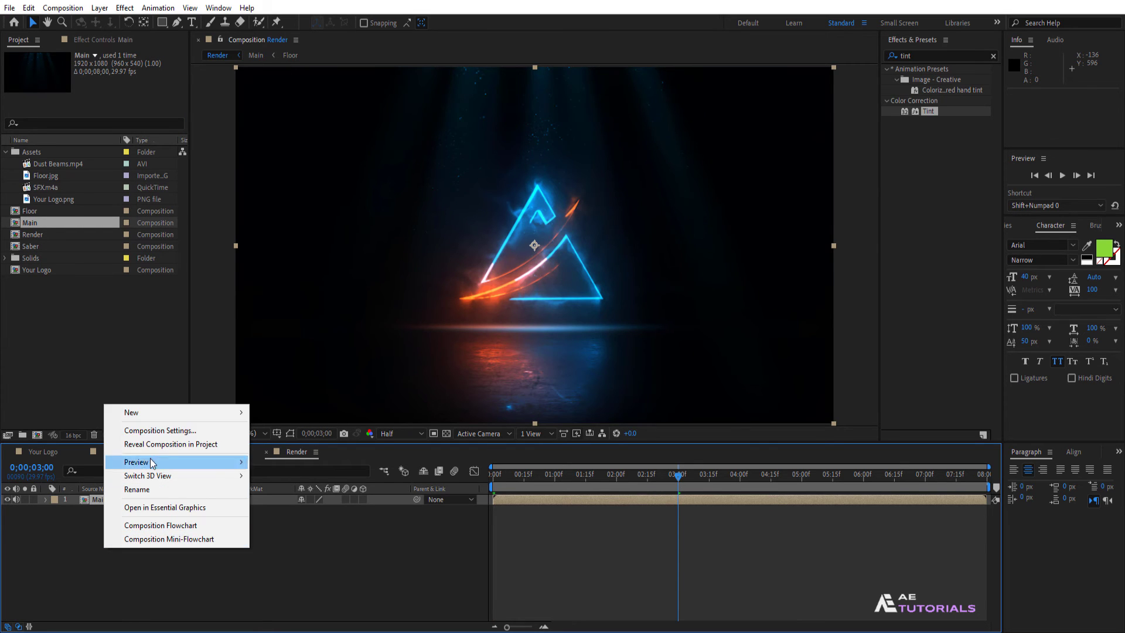
mouse_move(170, 417)
left_click(293, 512)
right_click(150, 498)
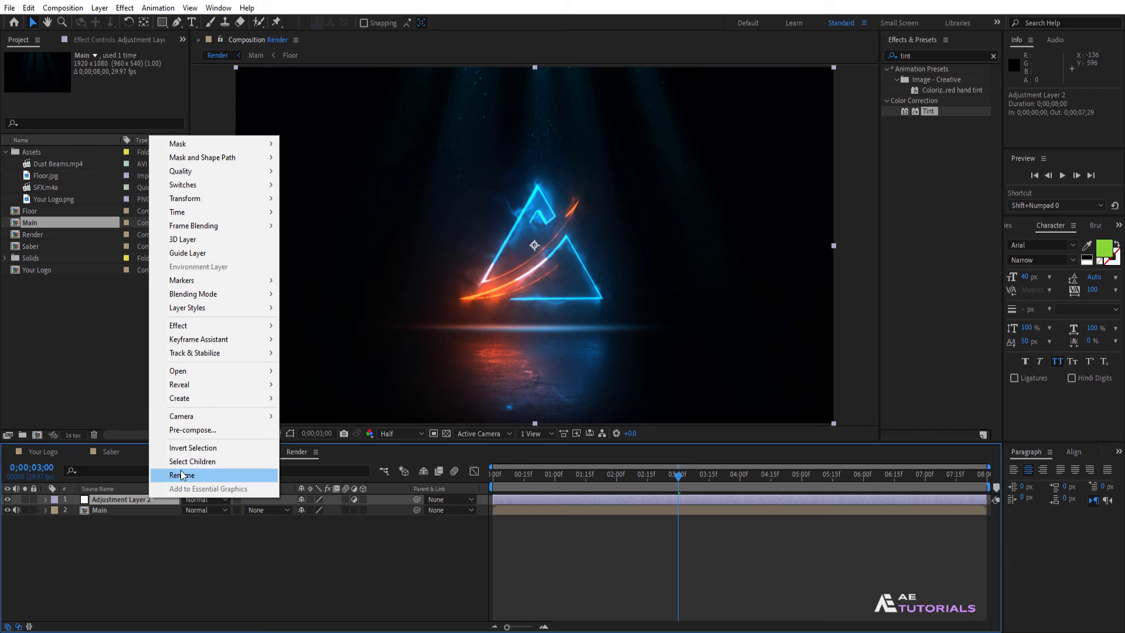
left_click(188, 475)
type("Light")
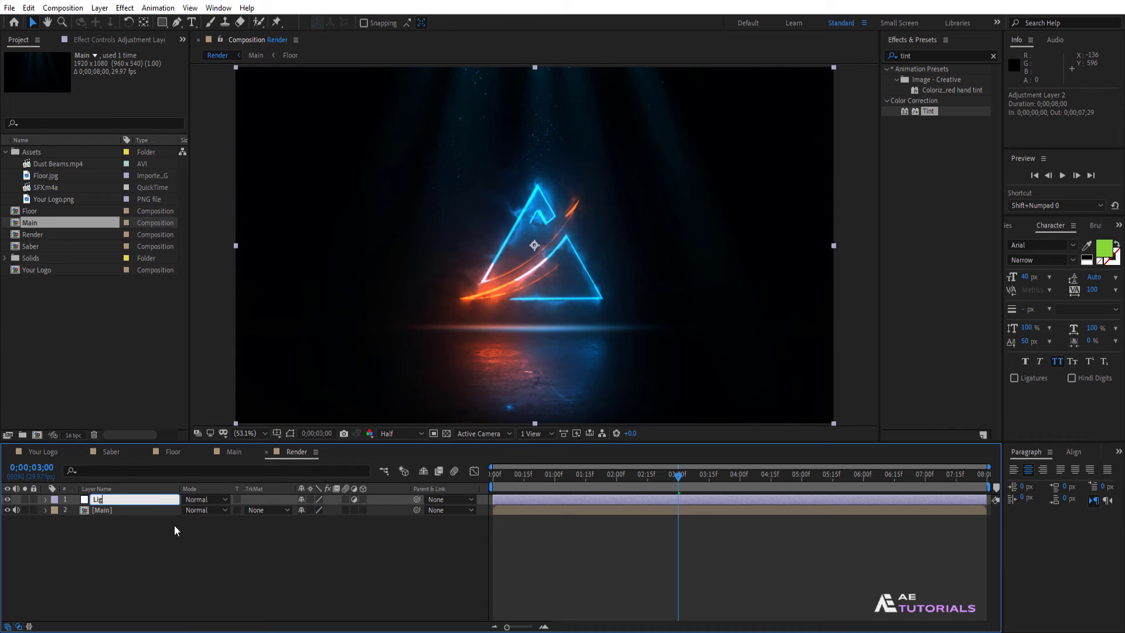
left_click(172, 578)
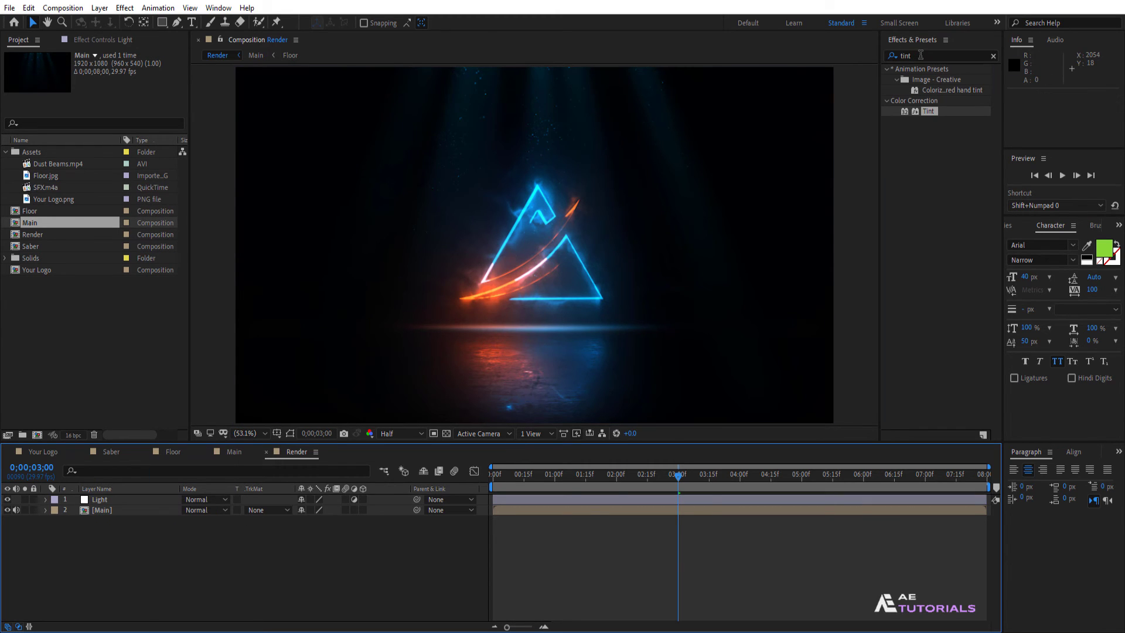
Apply Gradient Ramp to the Light layer and set its blend mode to Add
left_click(920, 54)
type("ramp")
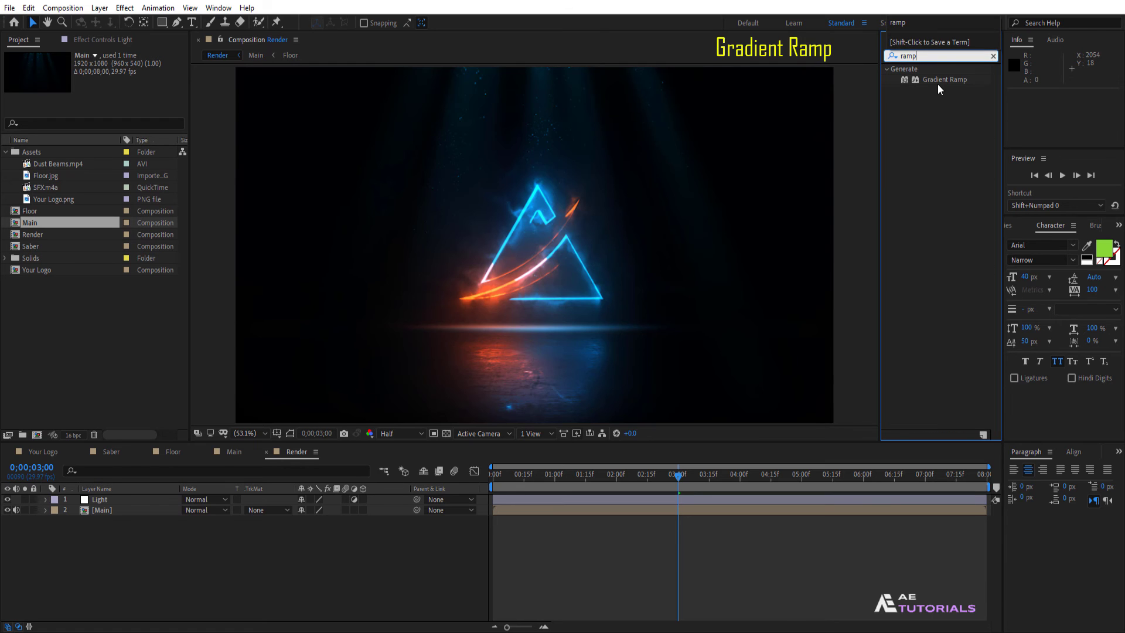
left_click_drag(938, 80, 105, 497)
left_click(212, 498)
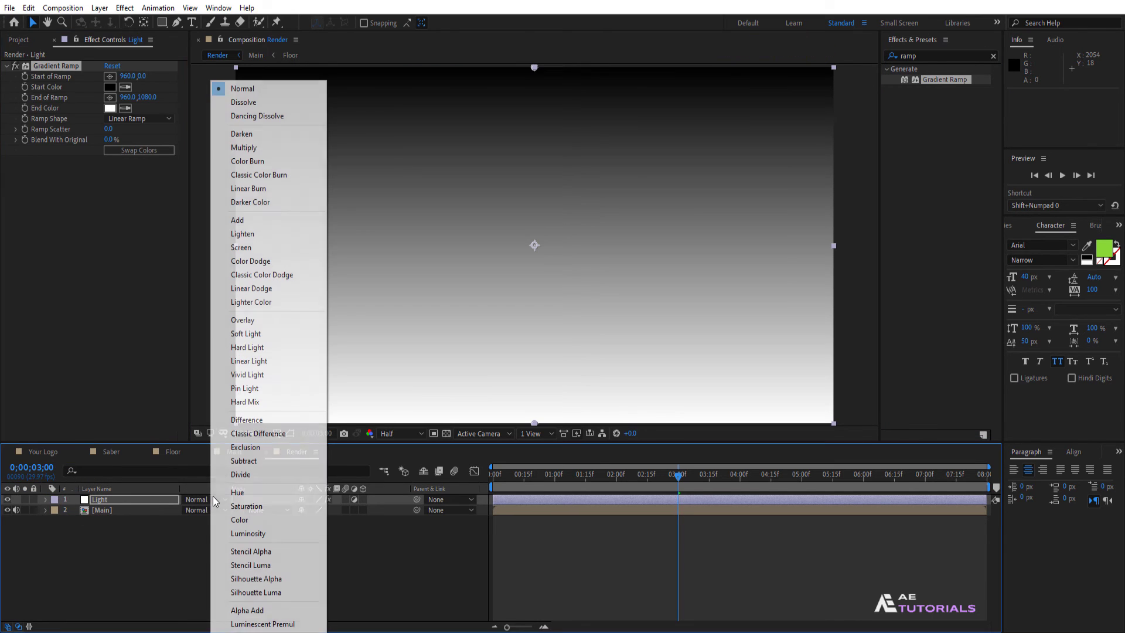
left_click(254, 221)
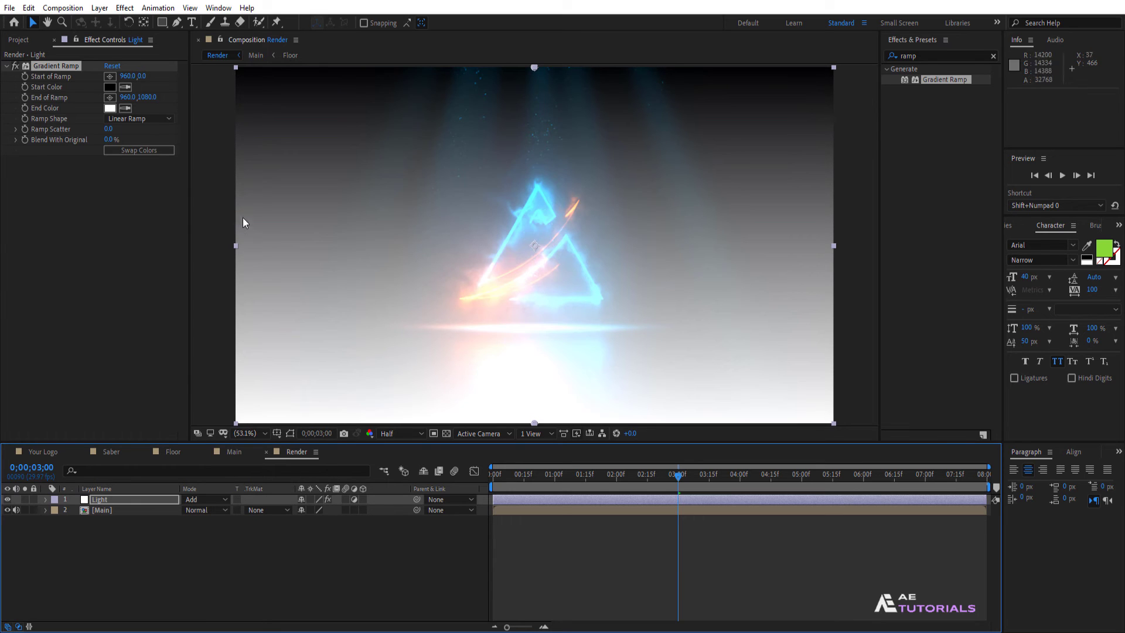
Swap the ramp colours and set the start colour to very dark blue 001628
left_click(142, 149)
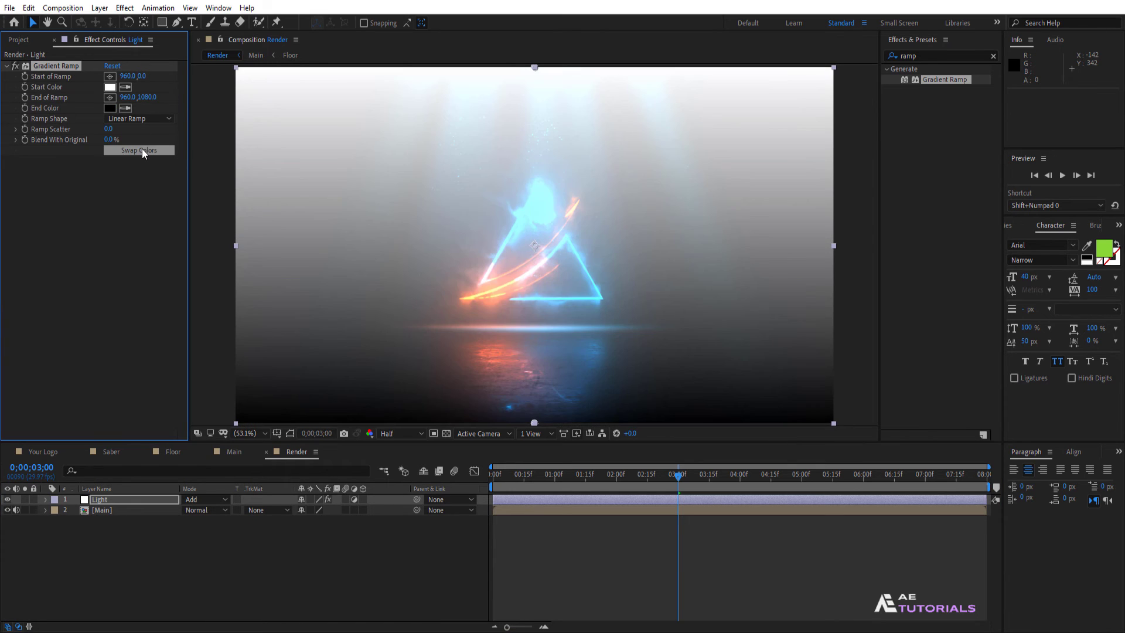
left_click(109, 88)
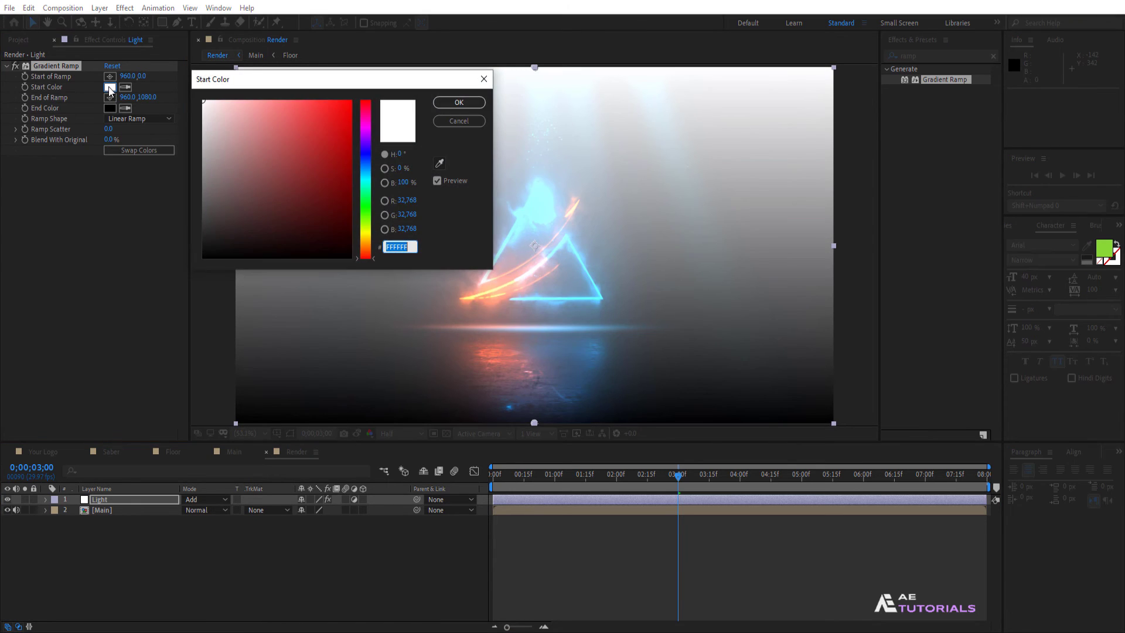
left_click(364, 167)
left_click_drag(350, 211, 359, 233)
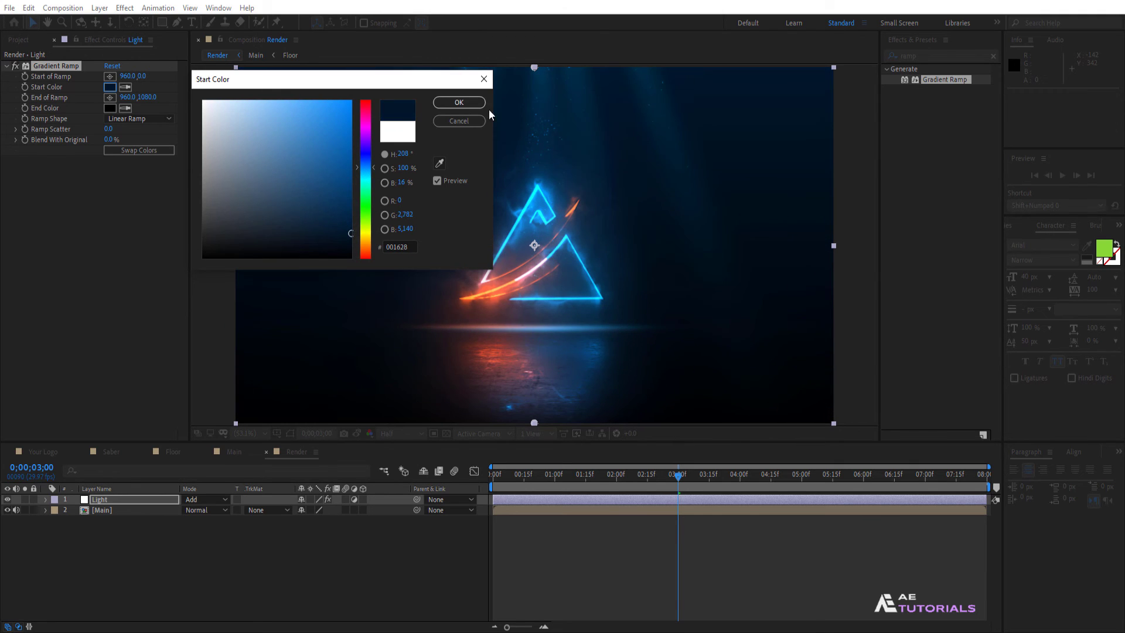
left_click(473, 102)
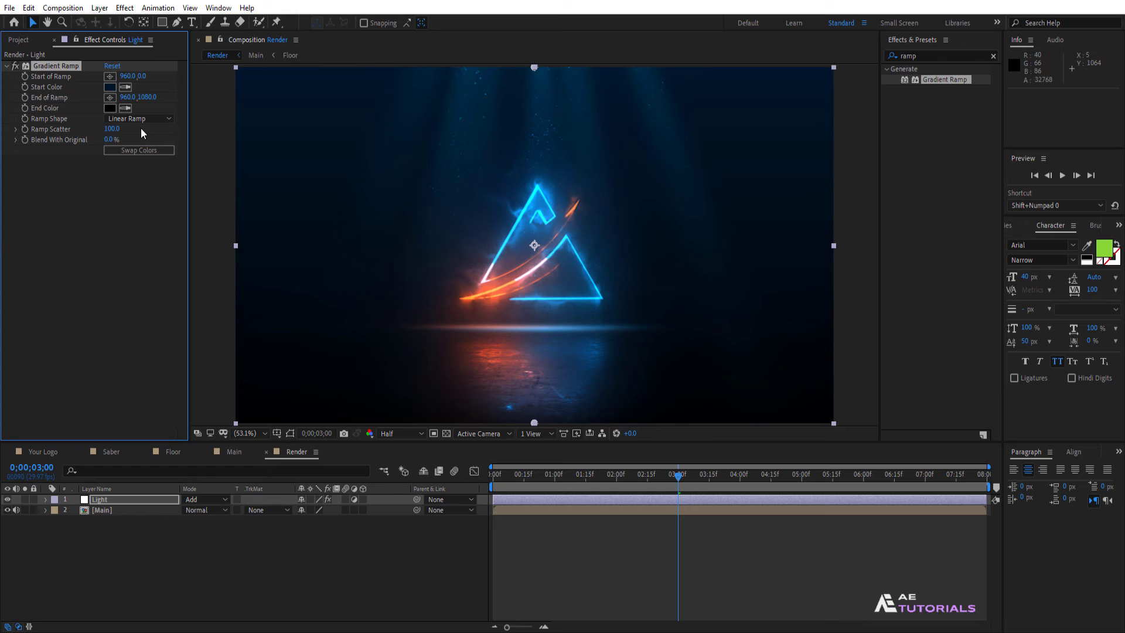
right_click(191, 554)
Add a new adjustment layer to Render and rename it FX
mouse_move(317, 413)
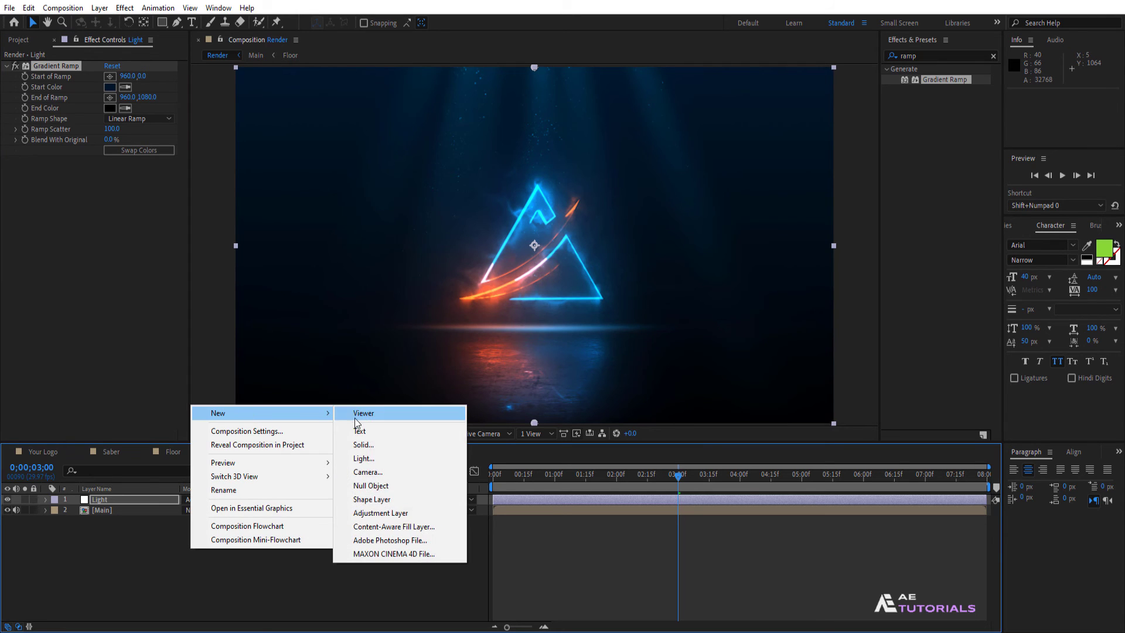
left_click(381, 513)
right_click(160, 497)
left_click(180, 476)
type("FX")
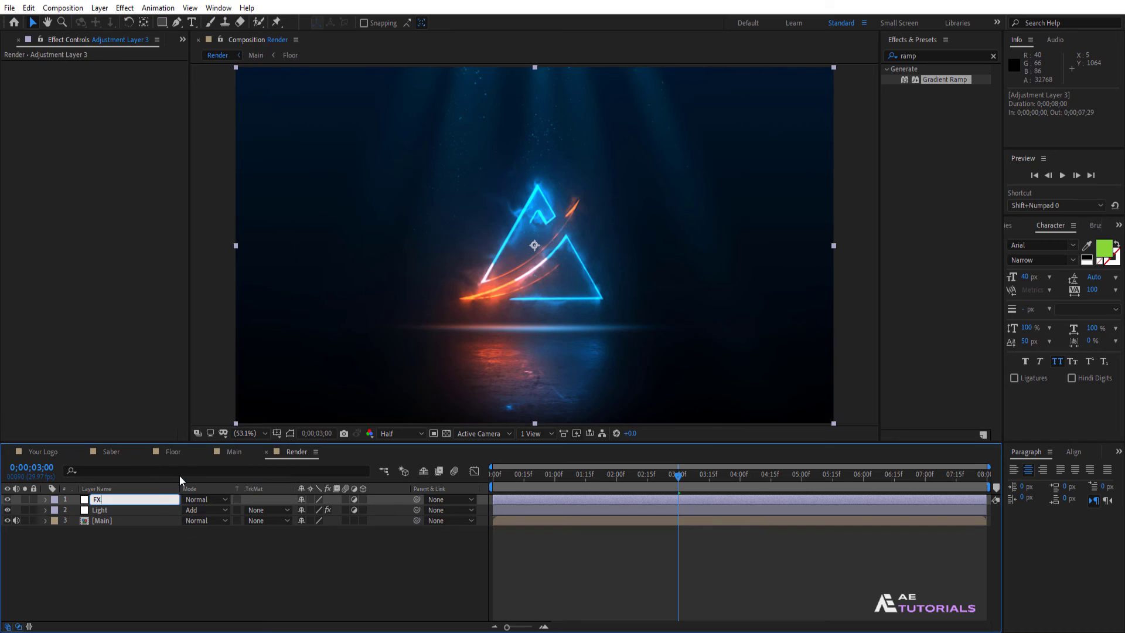
left_click(178, 539)
Apply Unsharp Mask to FX with Amount 25, Radius 75 and Threshold 400
left_click(907, 56)
type("unsha")
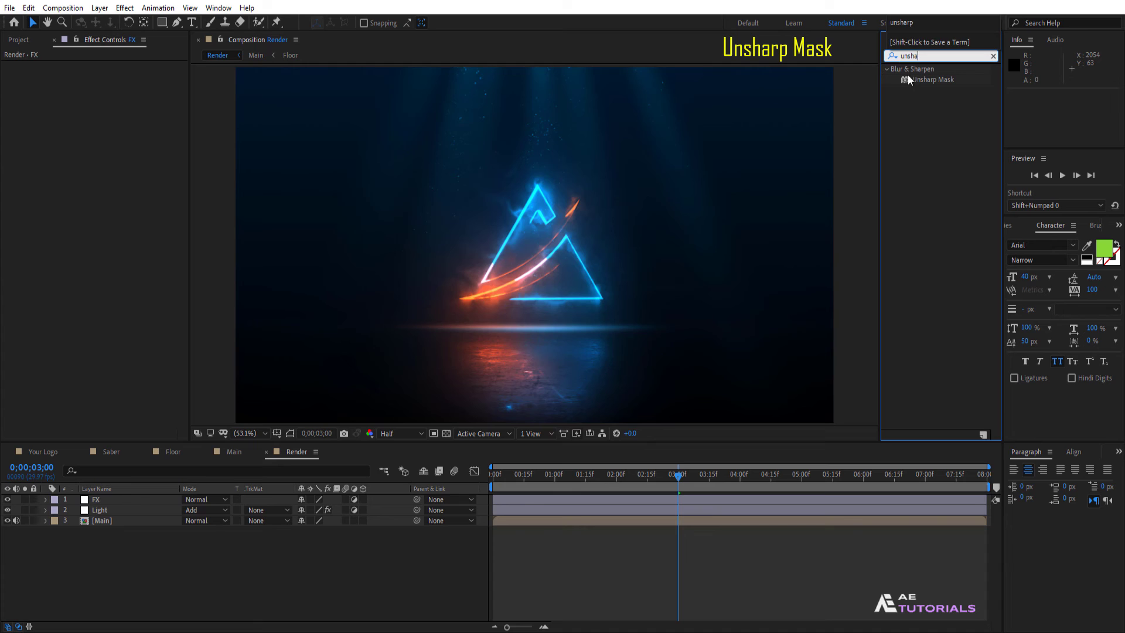
left_click_drag(932, 79, 98, 501)
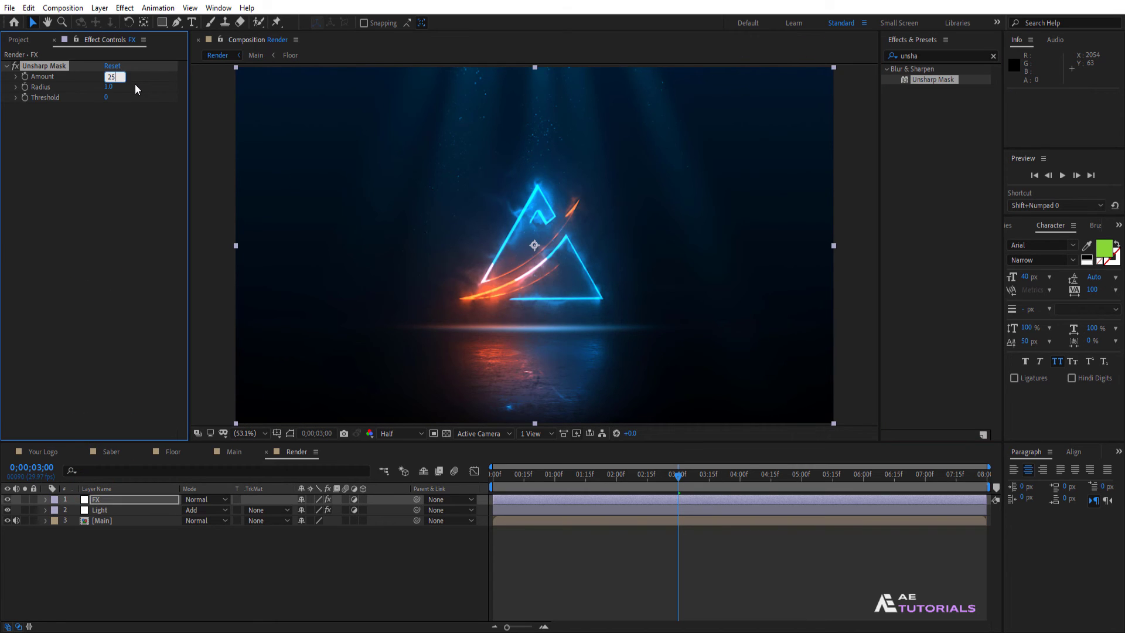
left_click(109, 87)
left_click(104, 97)
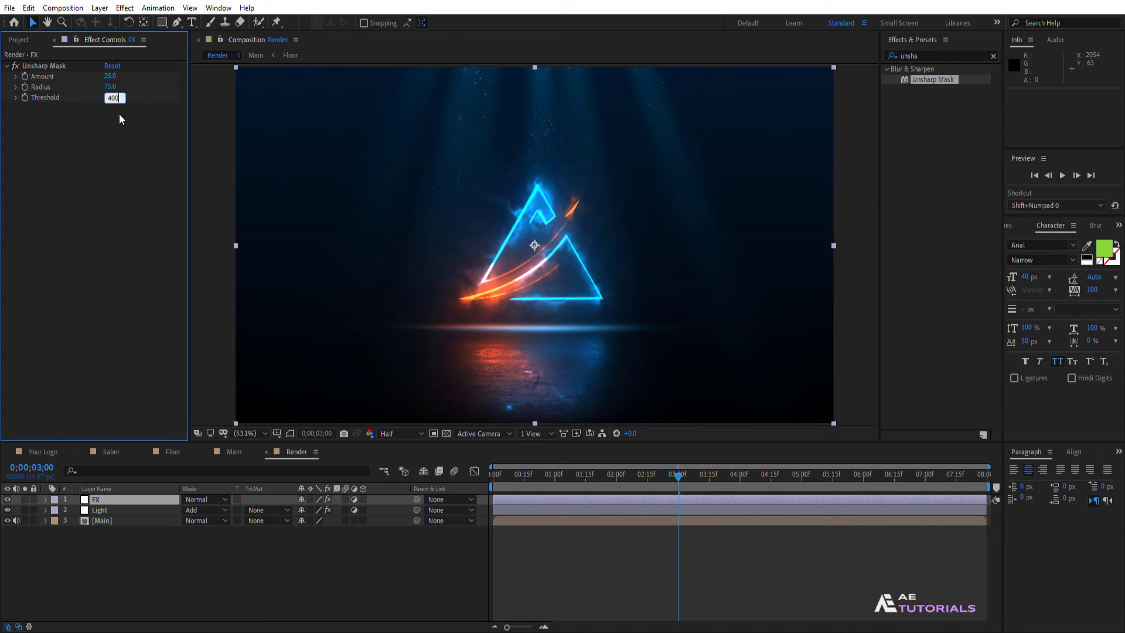
key("Return")
Add Curves to the FX layer and bend it into an S-curve for contrast
left_click(898, 57)
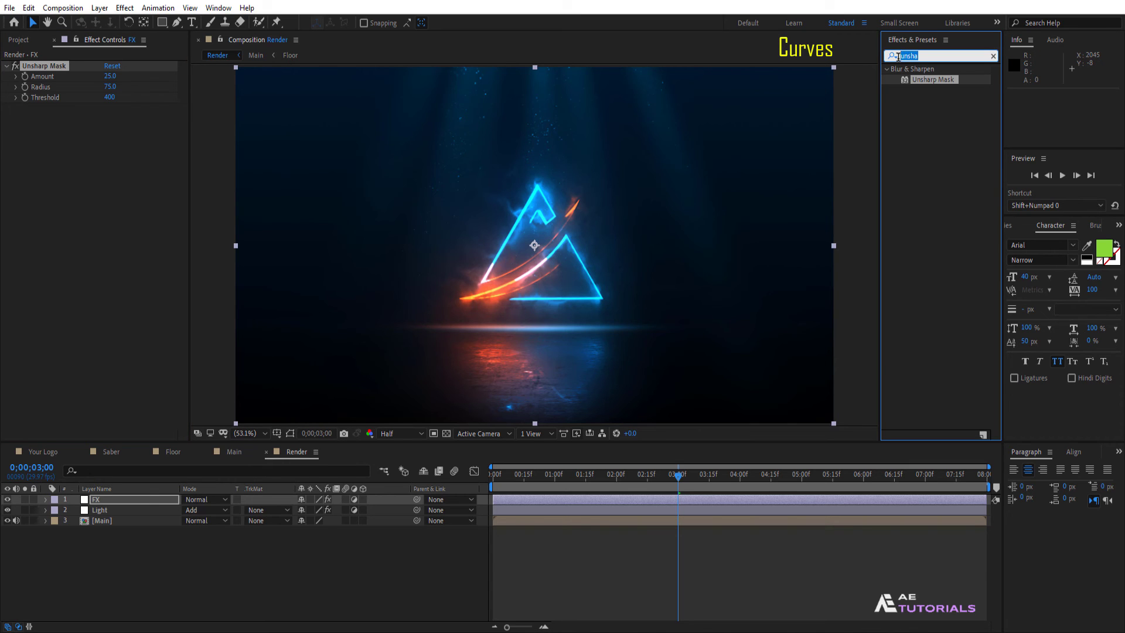
type("curves")
left_click_drag(936, 115, 122, 204)
left_click(70, 273)
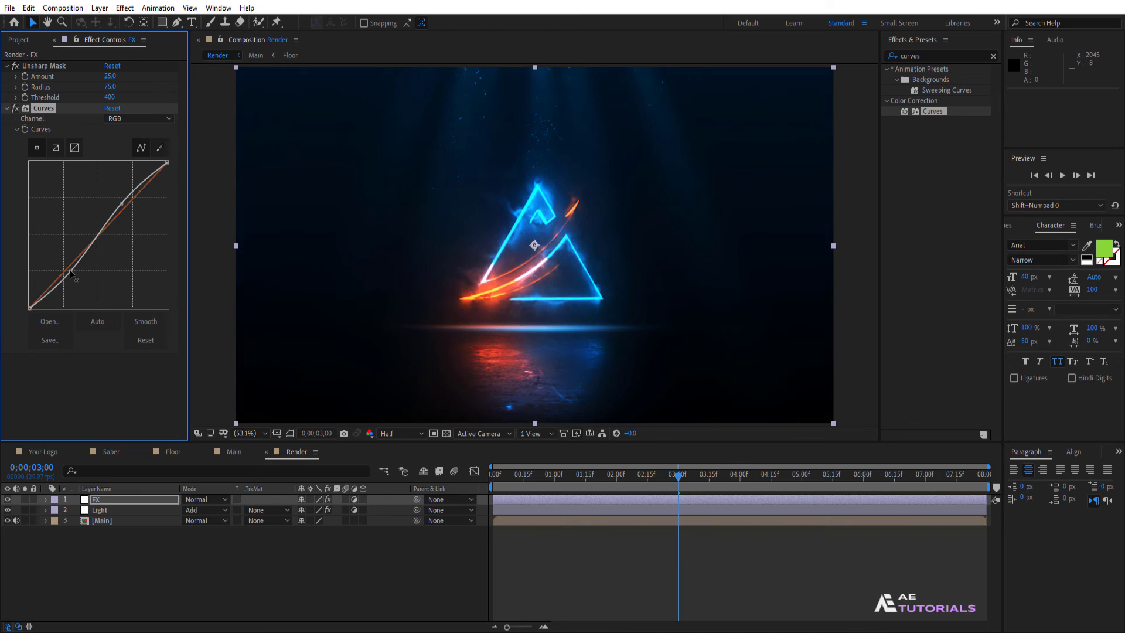
left_click(173, 555)
key("ctrl+t")
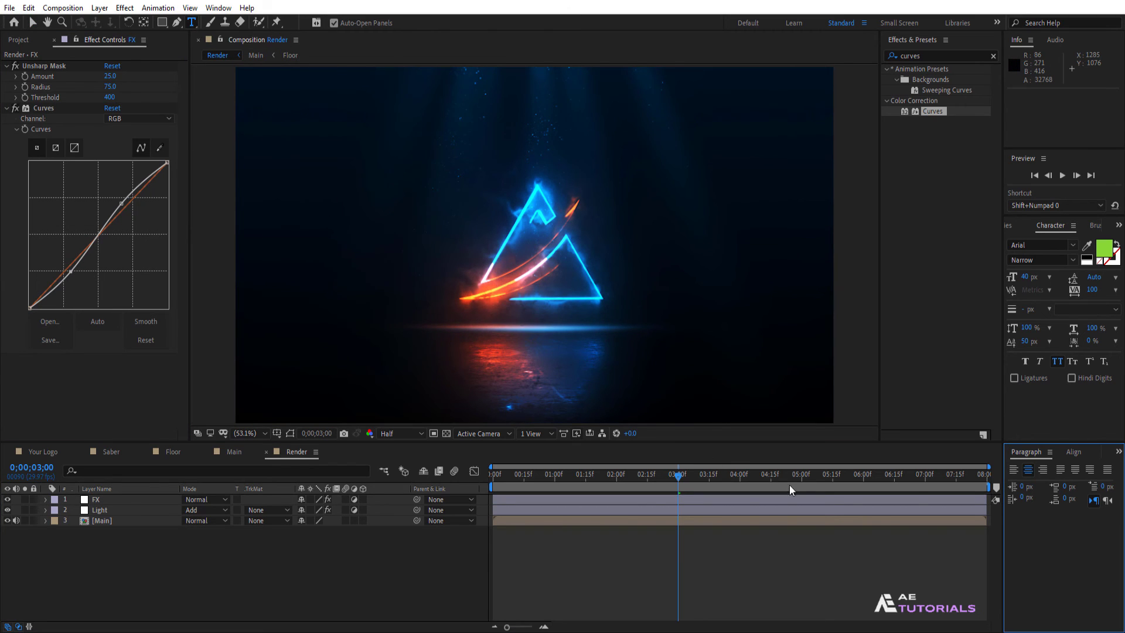
At the finished-logo frame, create a text layer reading YOUR TEXT
left_click_drag(815, 481, 833, 482)
left_click(513, 351)
type("YOUR TEXT")
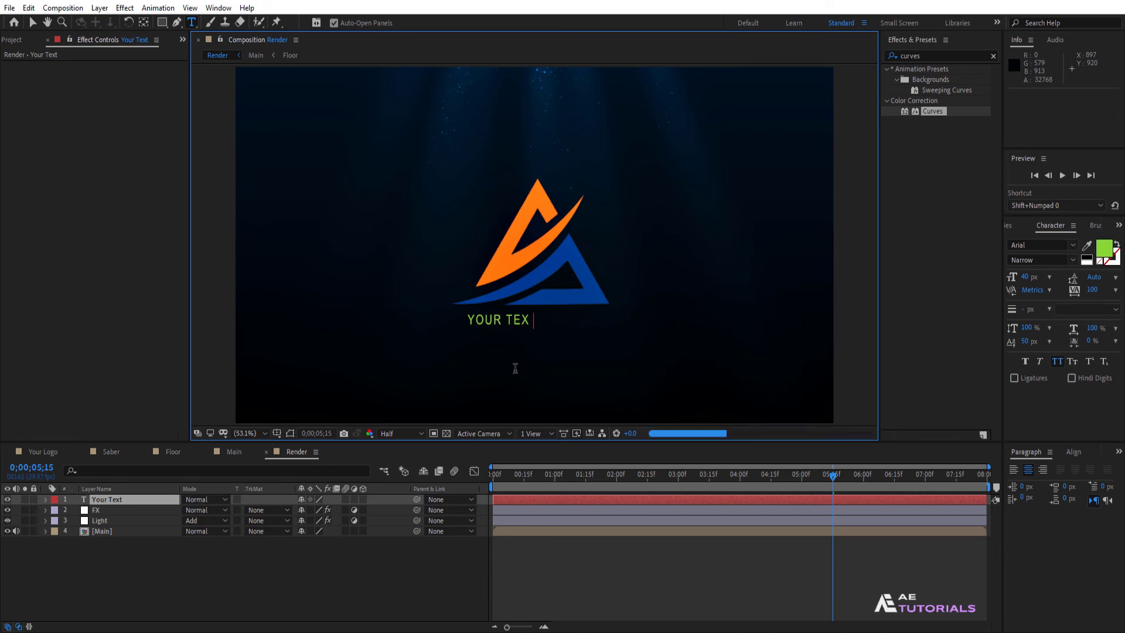
key("Escape")
key("v")
Centre the tagline horizontally and move it below the logo to Y 875.8
left_click(1074, 451)
left_click(1035, 483)
key("p")
left_click_drag(321, 509, 350, 514)
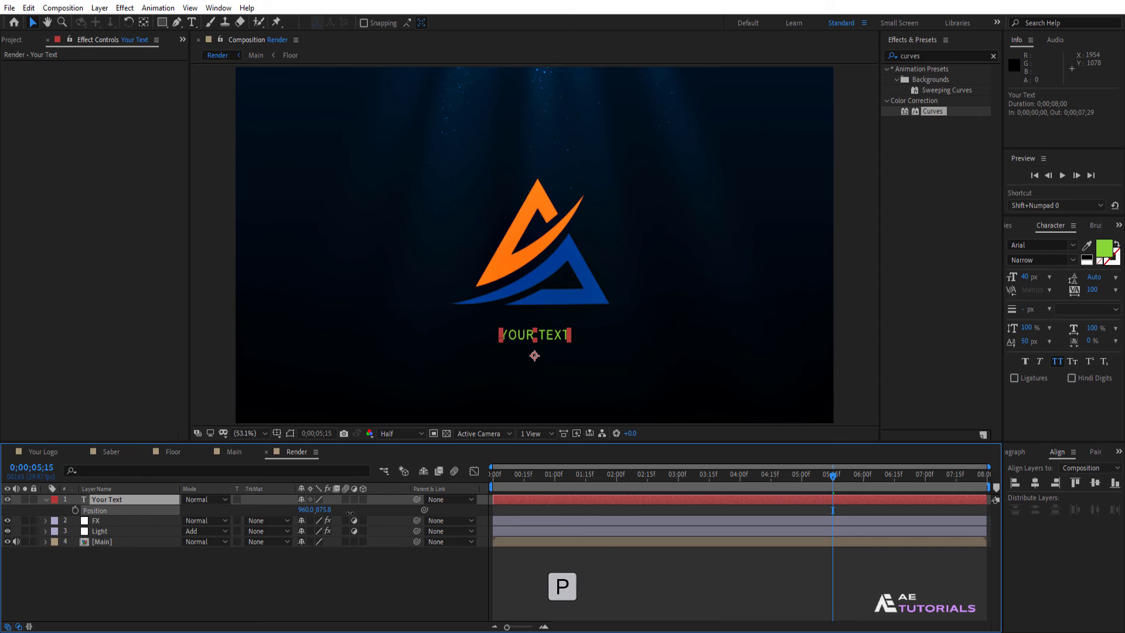
left_click(46, 499)
Set the tagline's fill colour to white
left_click(1104, 248)
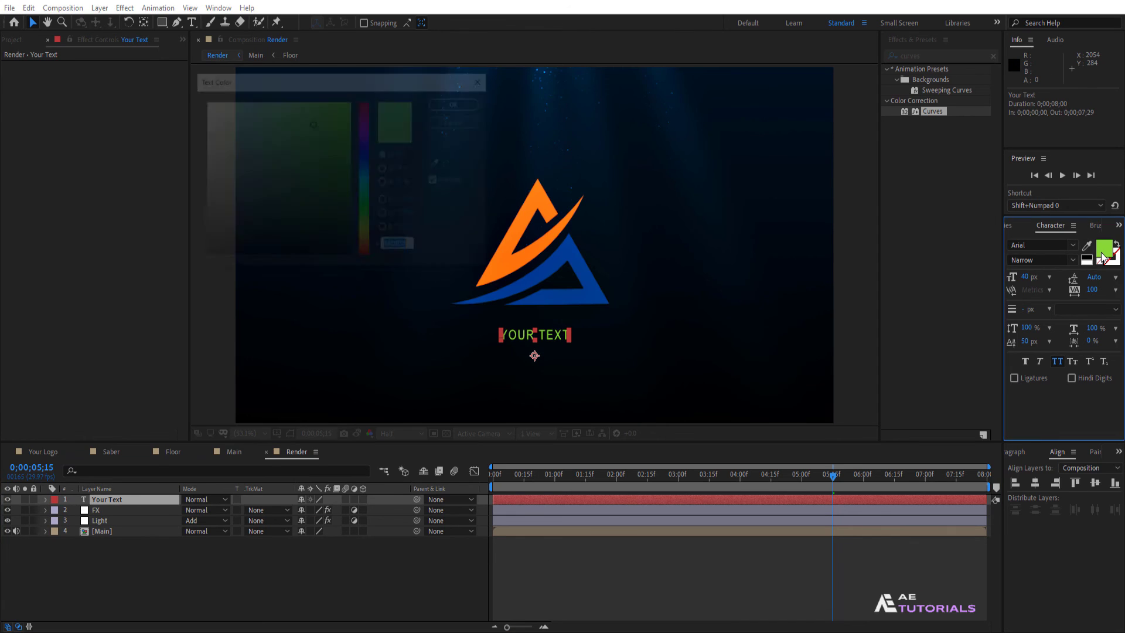
left_click(212, 142)
left_click(203, 101)
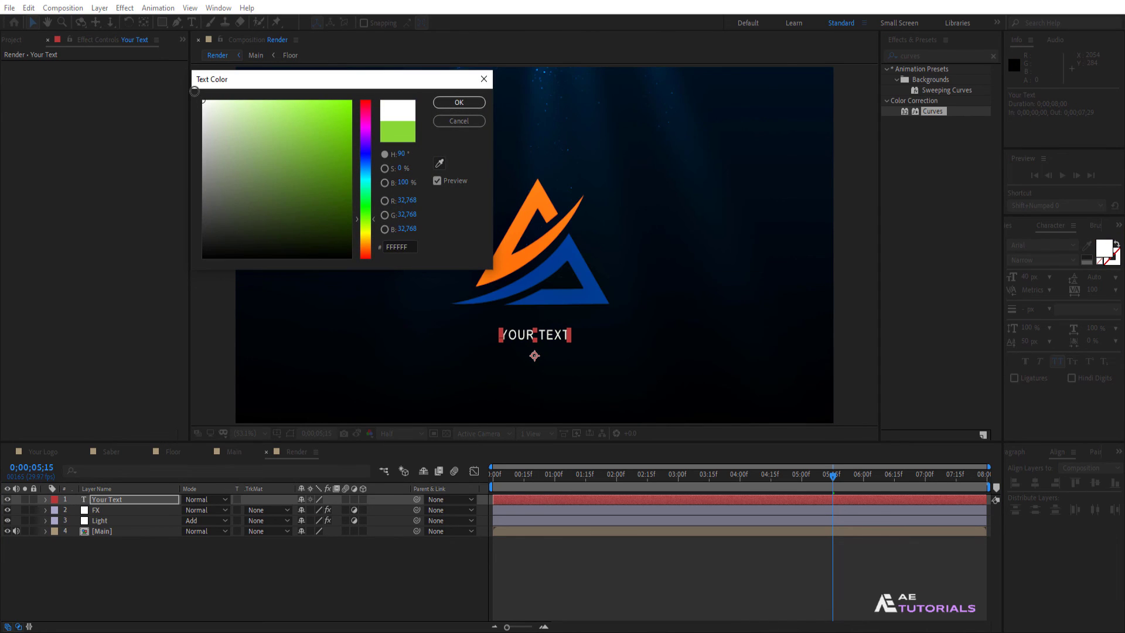
left_click(459, 103)
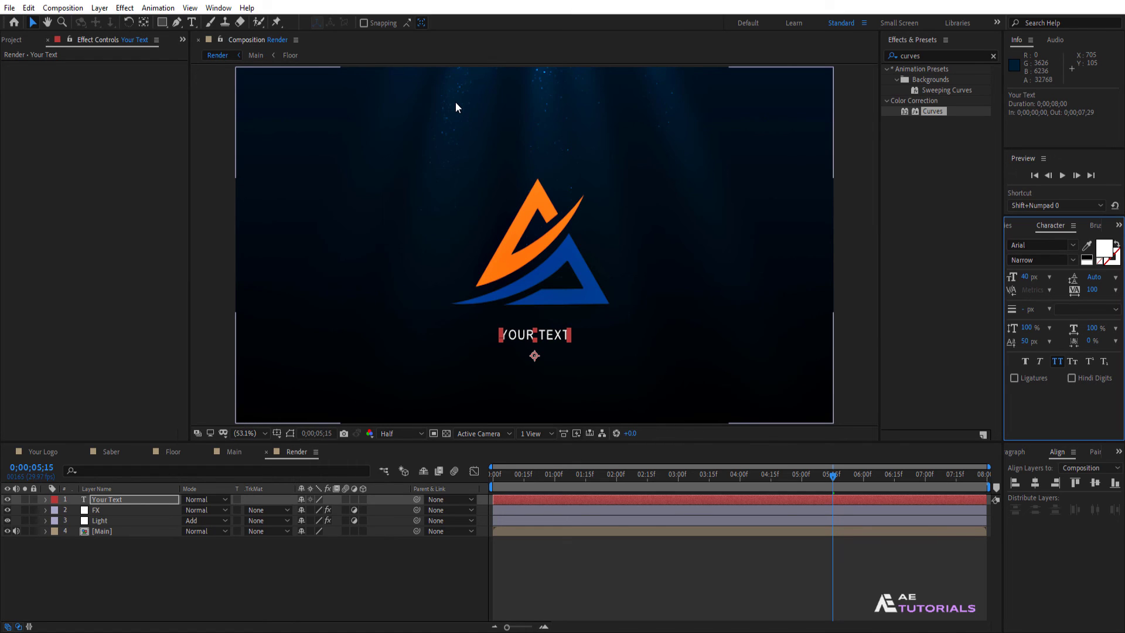
left_click(993, 56)
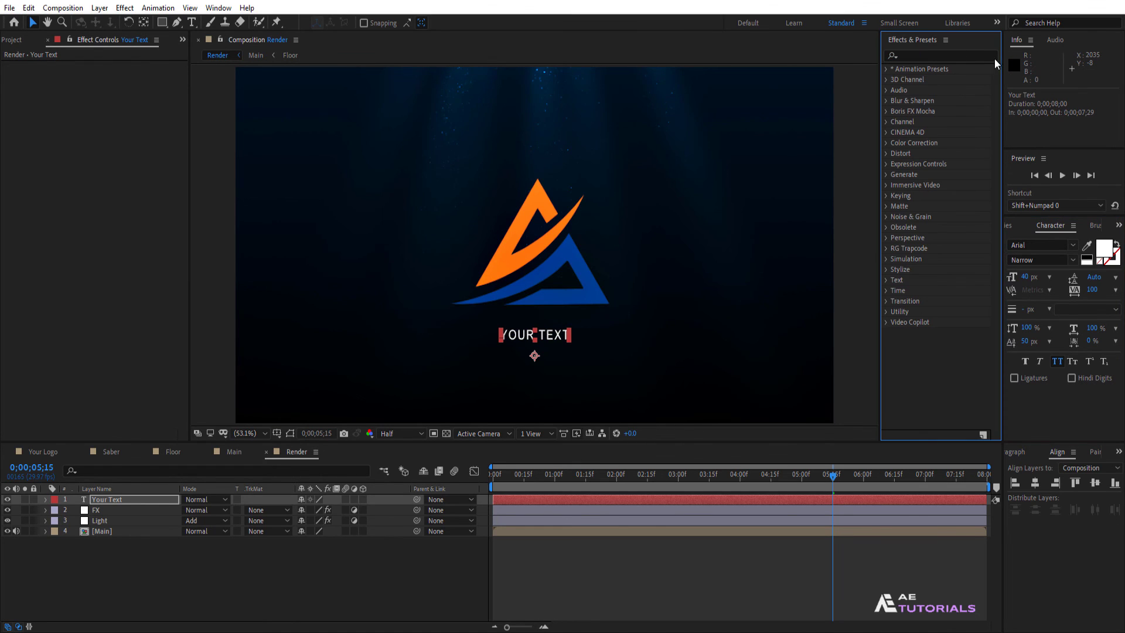
Apply the Text > Animate In > Fade Up Characters preset to the tagline
left_click(885, 70)
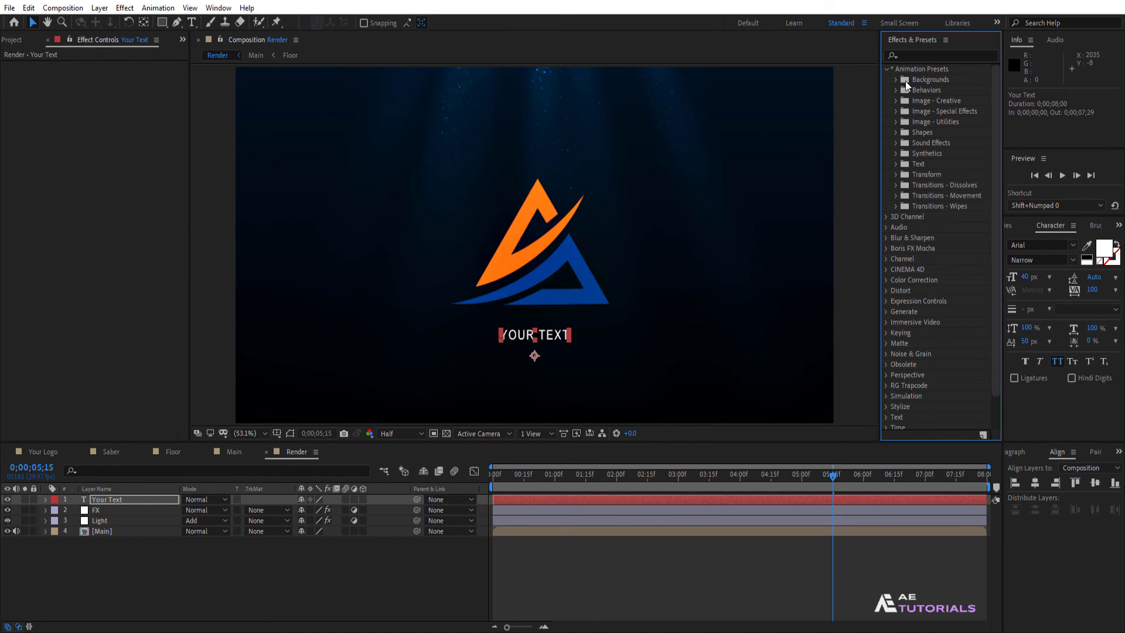
left_click(895, 165)
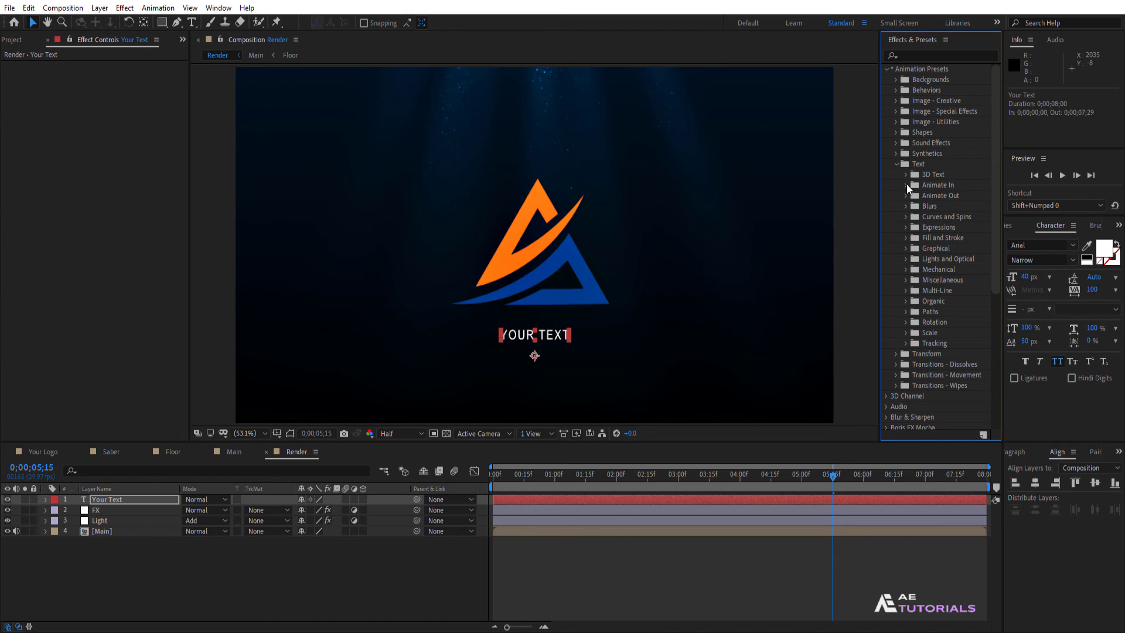
left_click(906, 185)
scroll(926, 158, "down", 3)
left_click(945, 119)
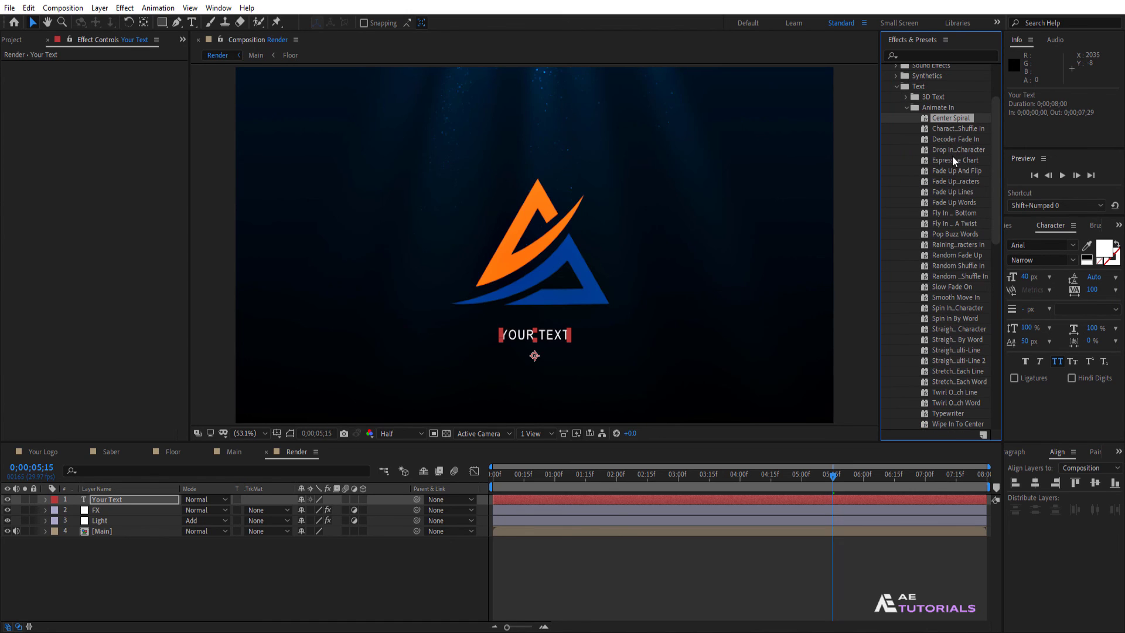
left_click(948, 181)
left_click_drag(948, 182, 547, 339)
Retime the fade's Start keyframes to 5;15–6;00 and apply Easy Ease
left_click(832, 480)
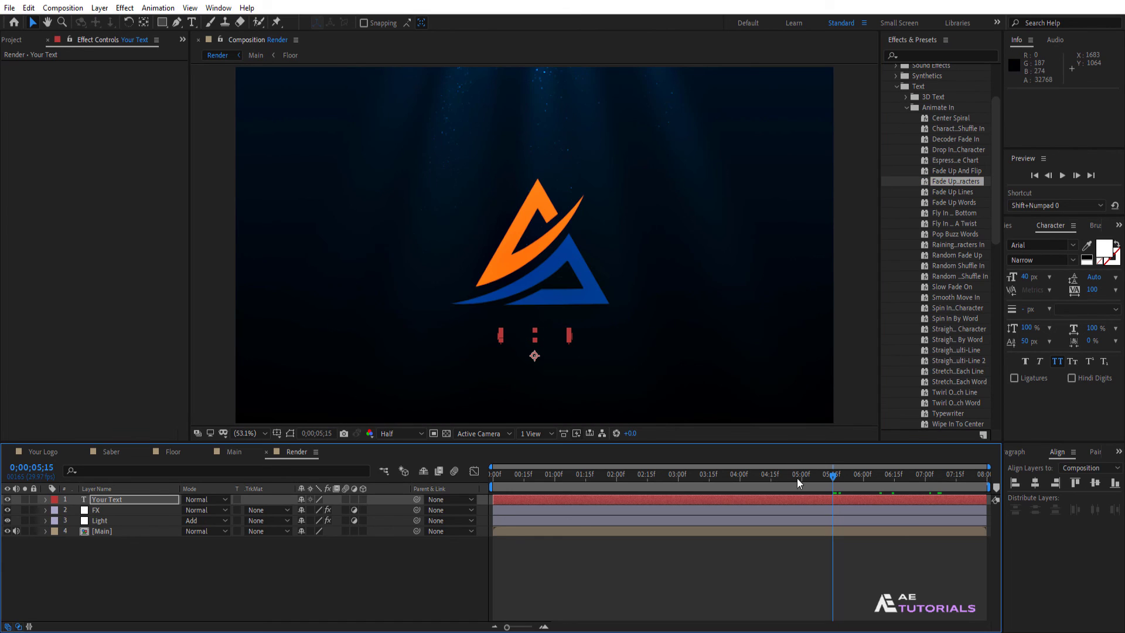
left_click(148, 498)
key("u")
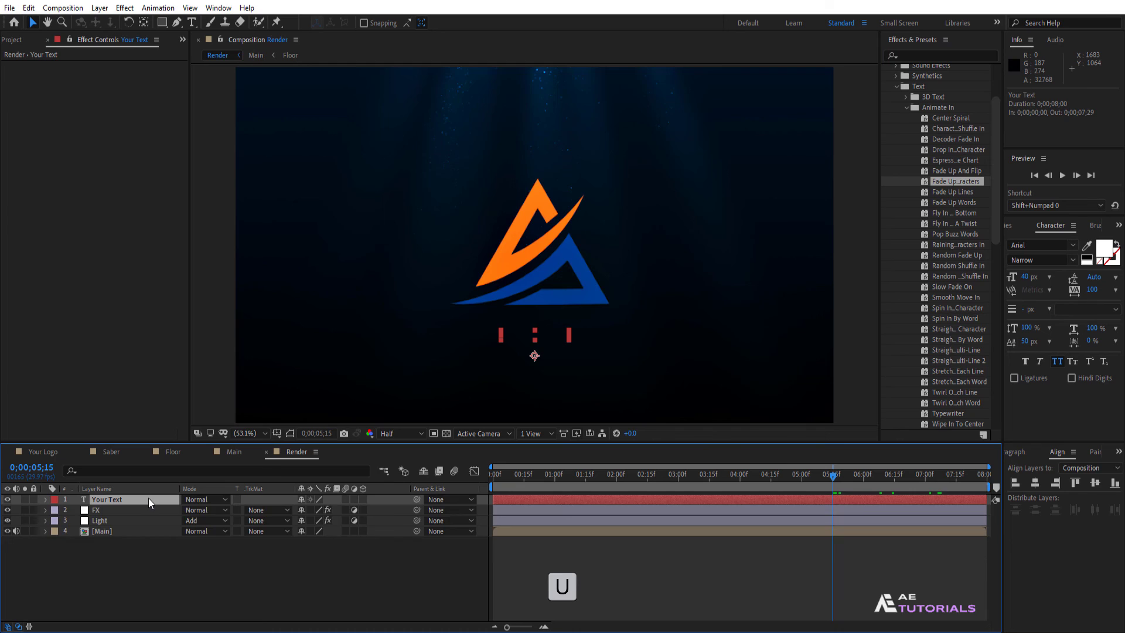
left_click(862, 485)
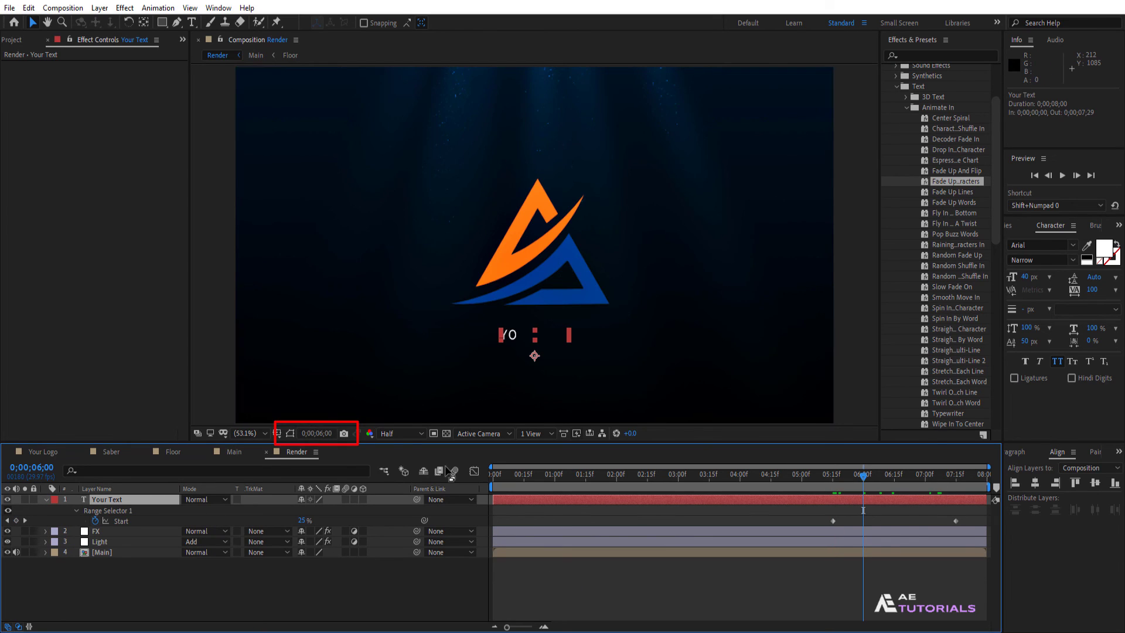
left_click_drag(956, 521, 831, 526)
key("F9")
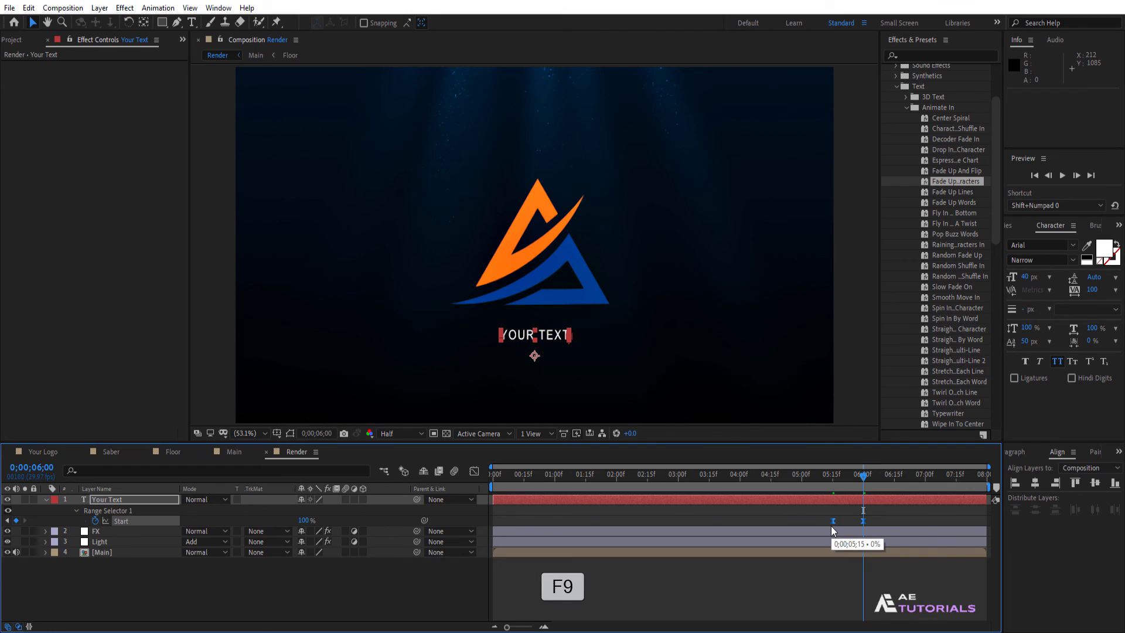
left_click(46, 499)
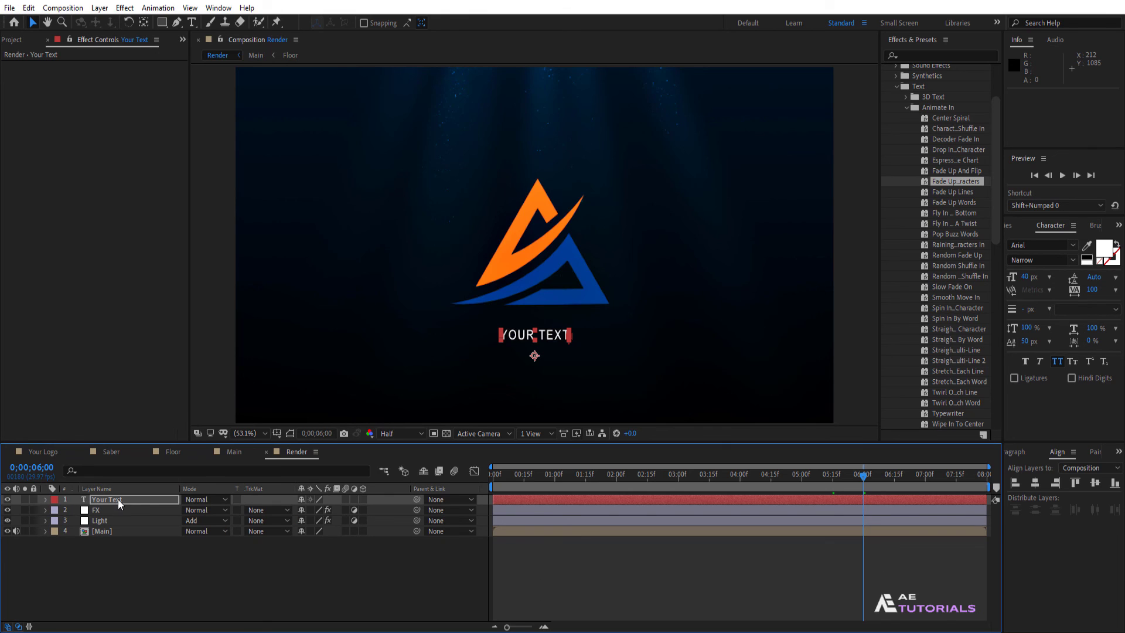
left_click(307, 561)
left_click_drag(852, 480, 678, 490)
Add SFX.m4a to the Render timeline below the Main layer
left_click(17, 41)
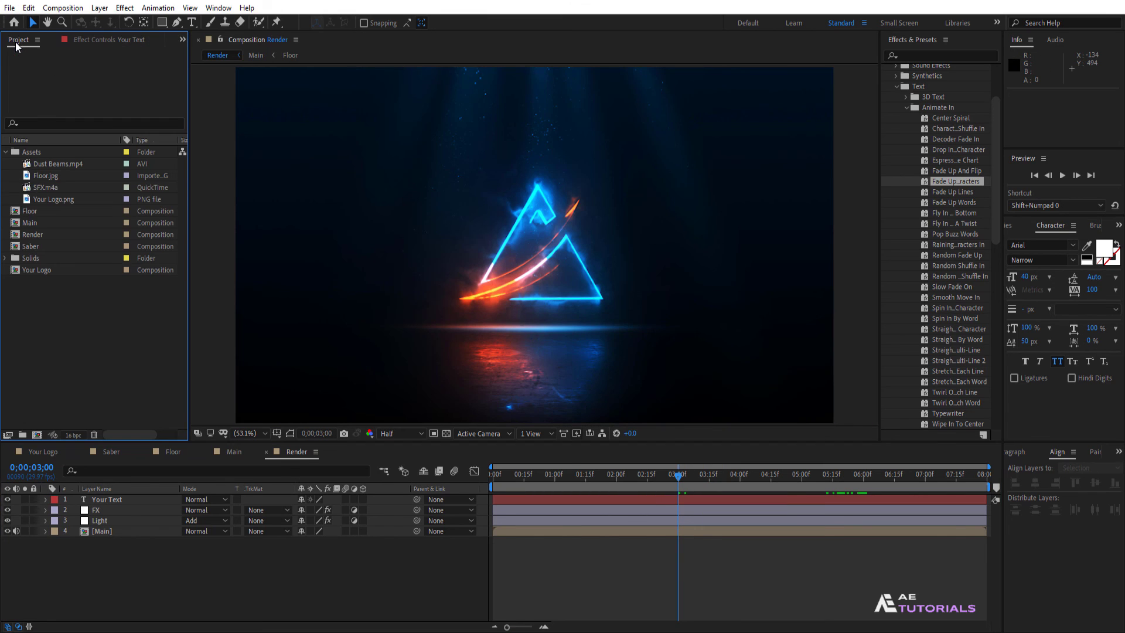
left_click(37, 186)
left_click_drag(45, 188, 133, 558)
Enlarge the viewer and play the logo reveal with sound from the start
left_click(895, 87)
left_click(895, 87)
left_click(885, 68)
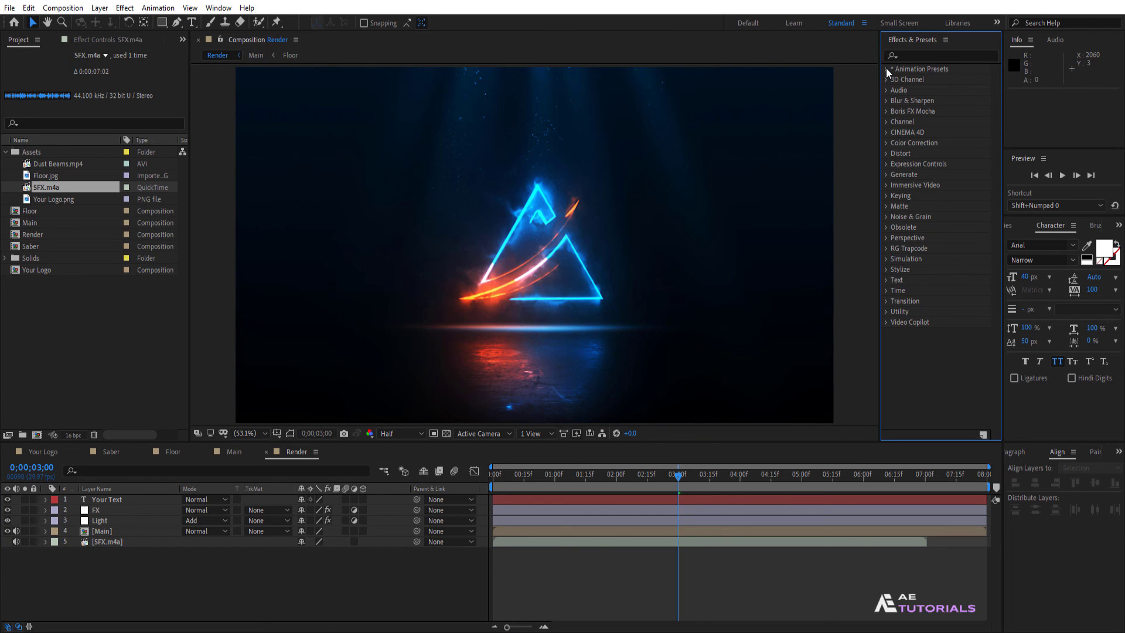
left_click_drag(474, 443, 473, 492)
left_click_drag(549, 523, 488, 526)
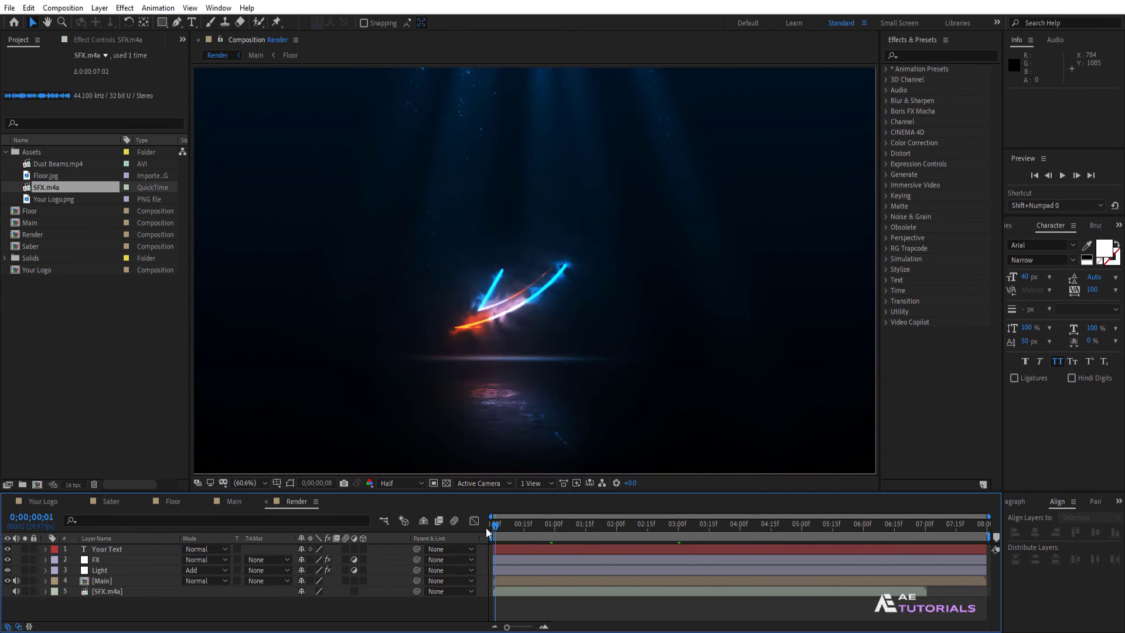
key("space")
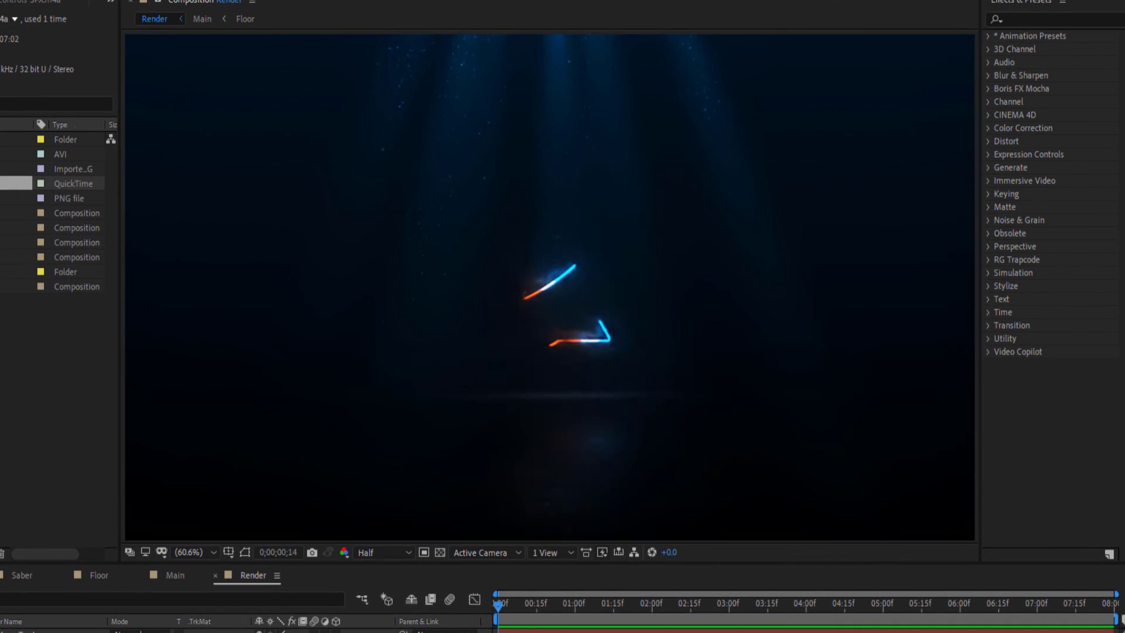